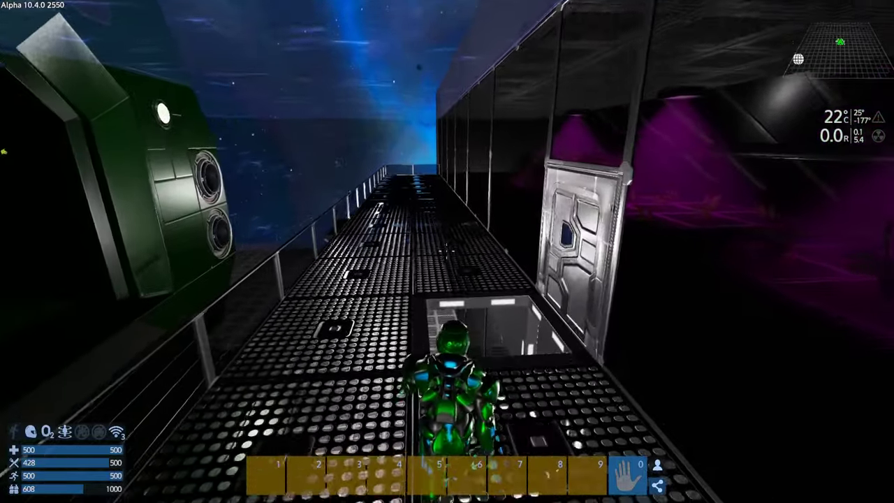
# - Walk past the docked ship through the grow room and open the food processor beside the lockers
pyautogui.press('w')
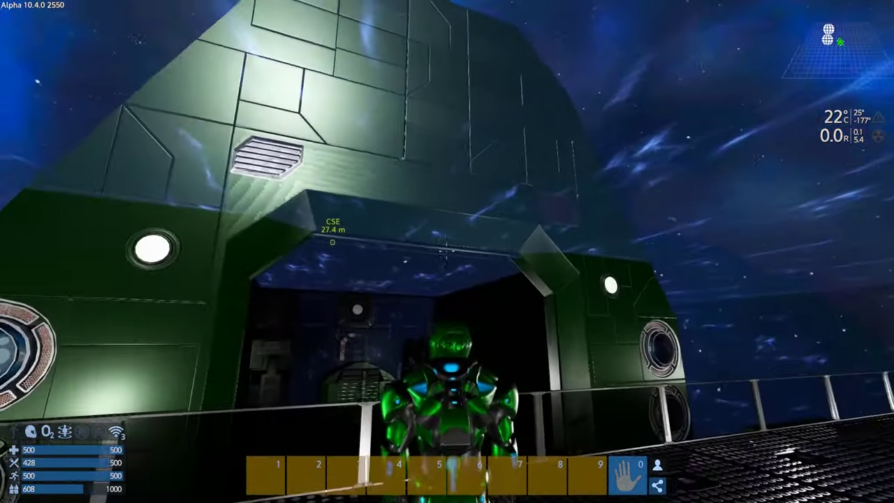
pyautogui.press('w')
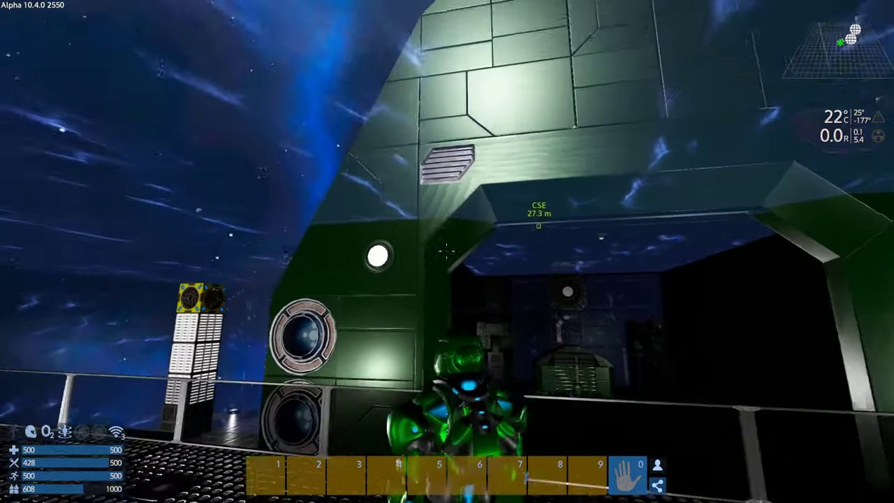
pyautogui.press('w')
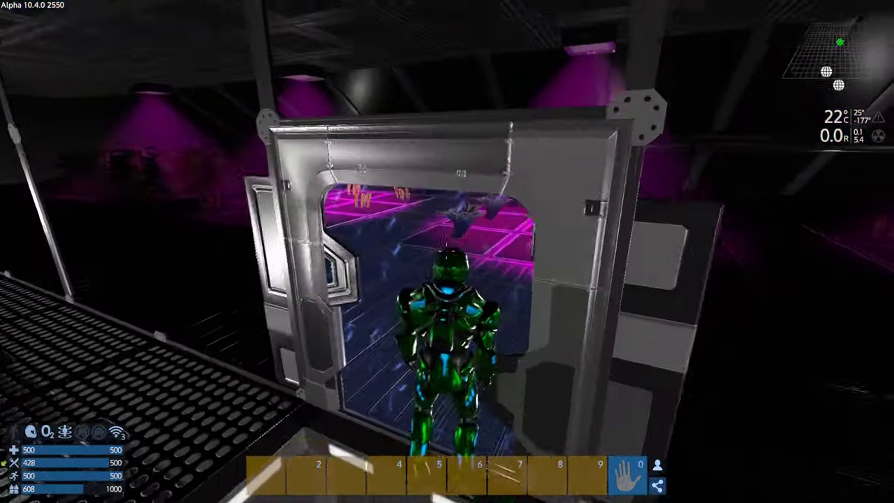
pyautogui.press('w')
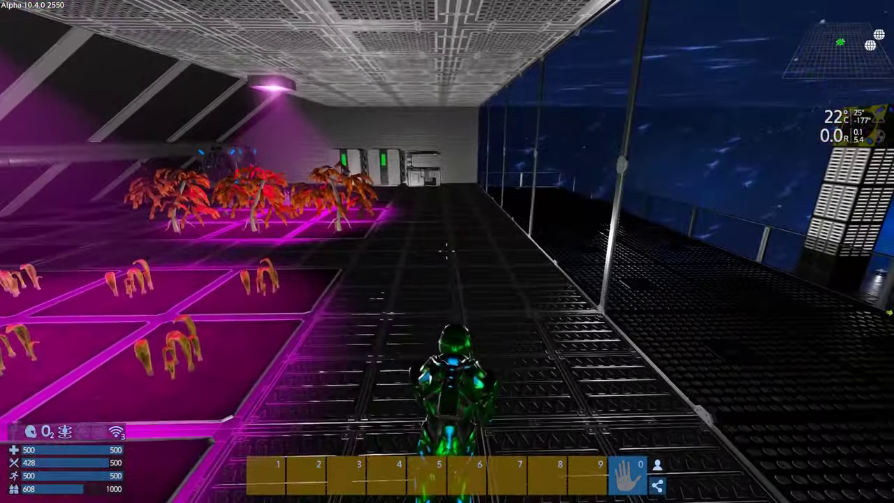
pyautogui.press('w')
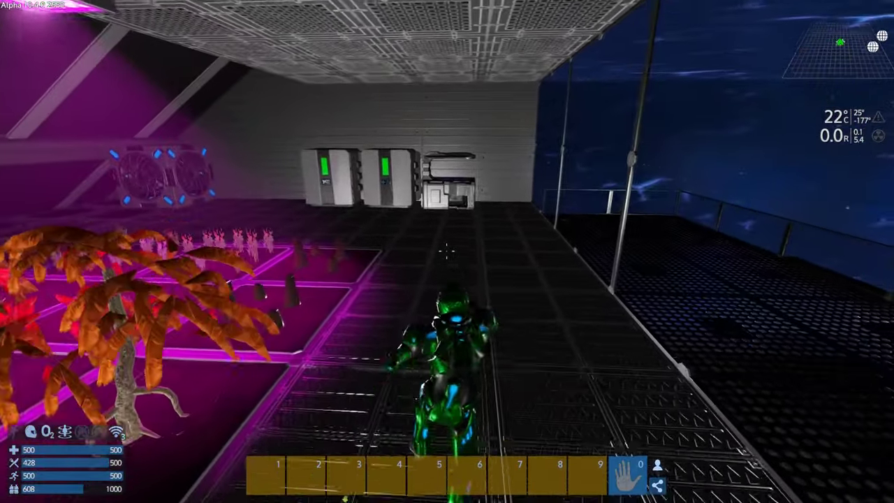
pyautogui.press('w')
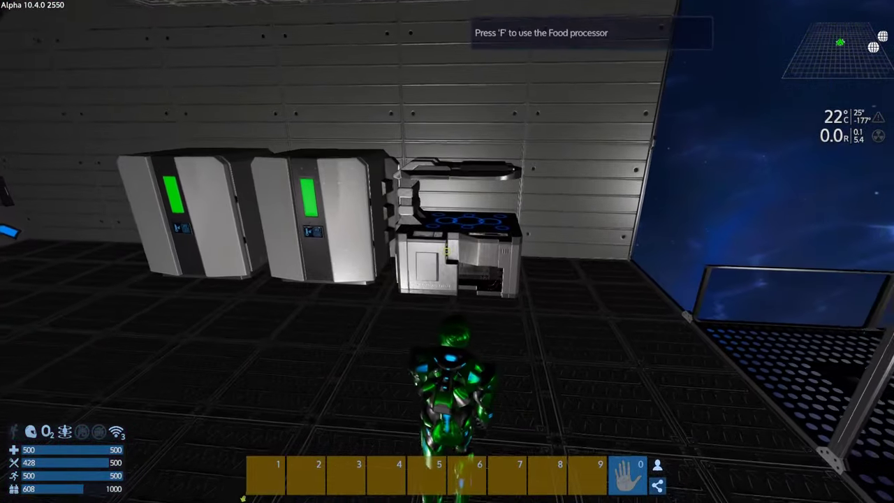
pyautogui.press('w')
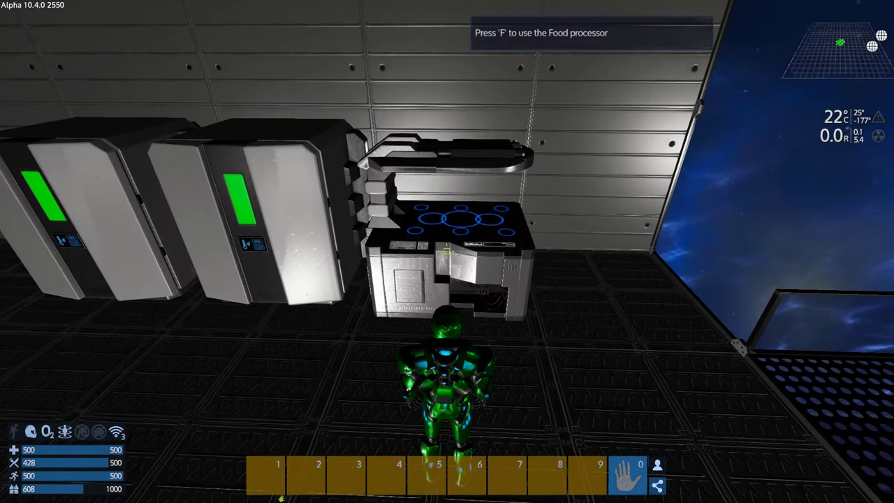
pyautogui.press('f')
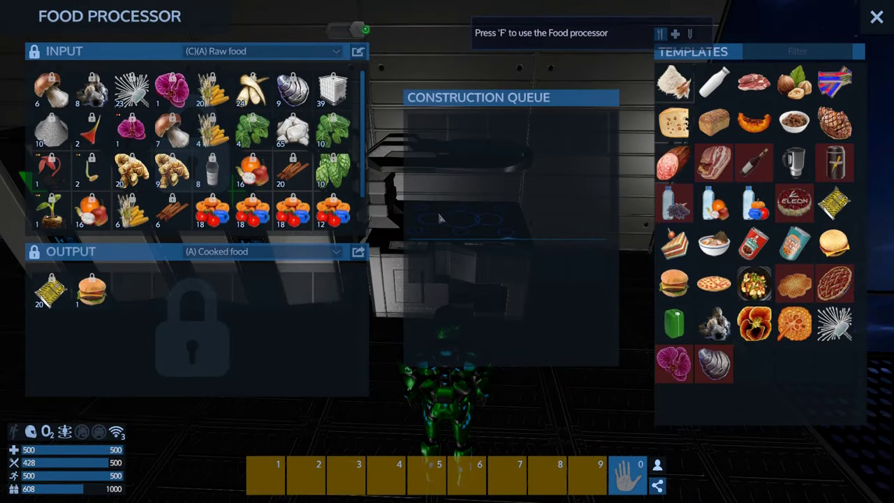
pyautogui.scroll(-1, 353, 130)
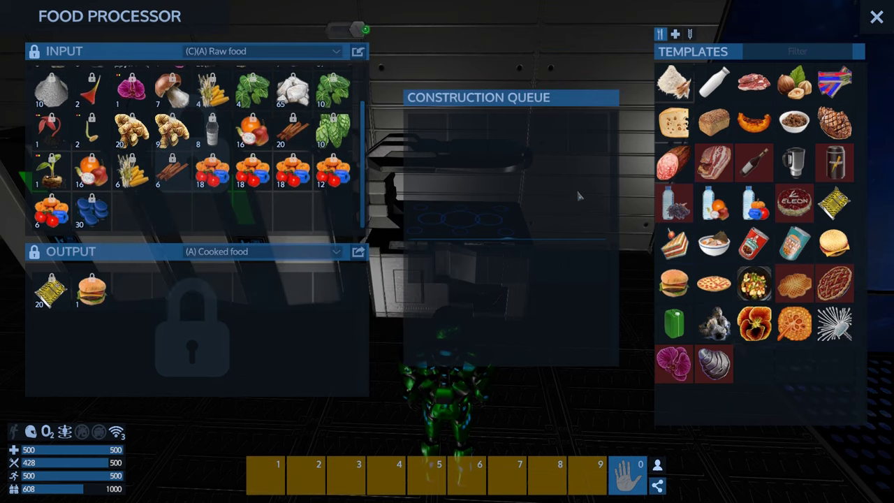
# - Show the food processor's medical recipes and queue one Health Pack
pyautogui.click(675, 34)
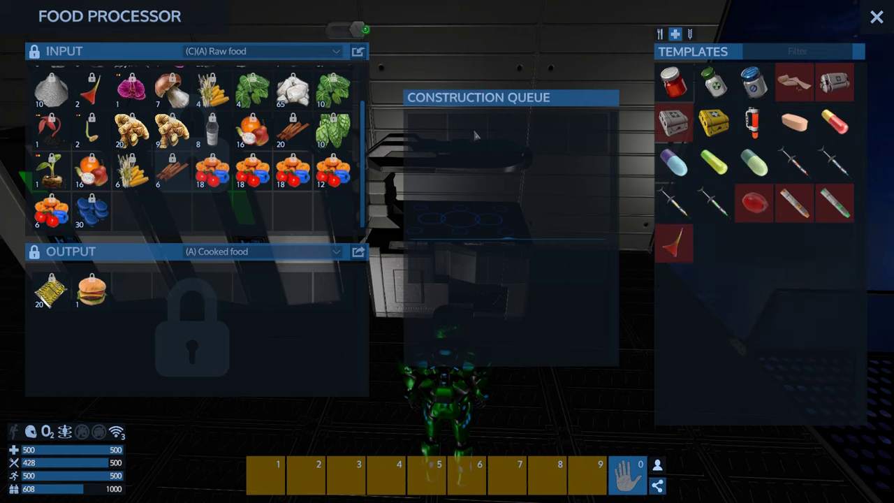
pyautogui.moveTo(753, 121)
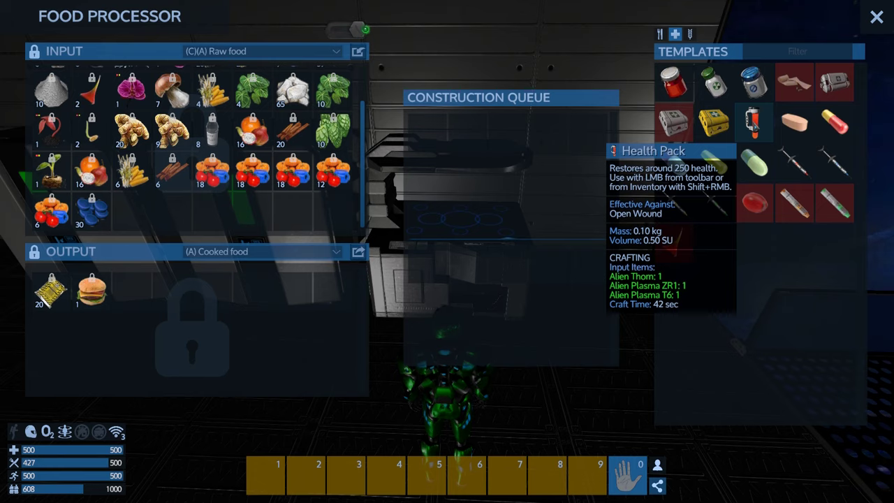
pyautogui.click(753, 122)
pyautogui.moveTo(91, 89)
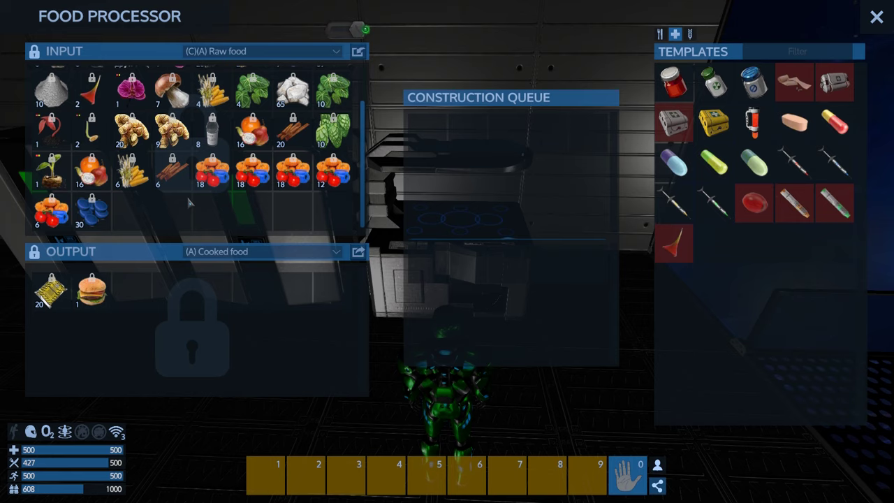
pyautogui.moveTo(362, 147); pyautogui.dragTo(368, 81)
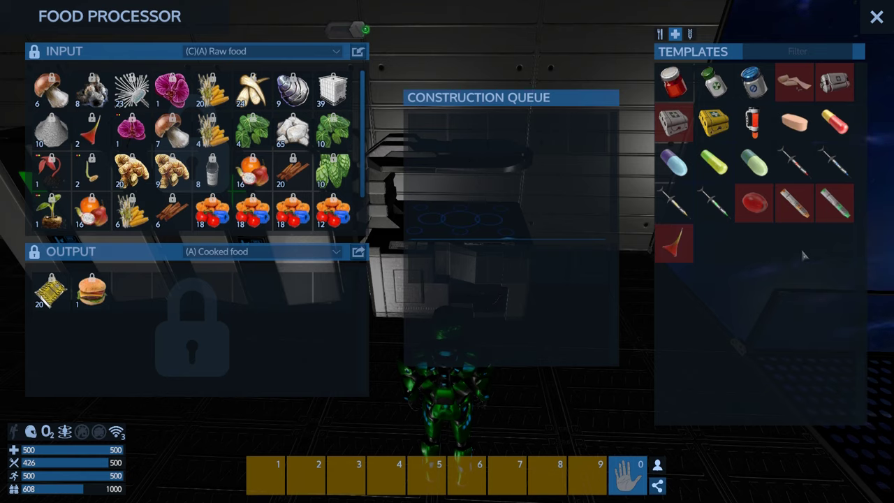
pyautogui.click(752, 122)
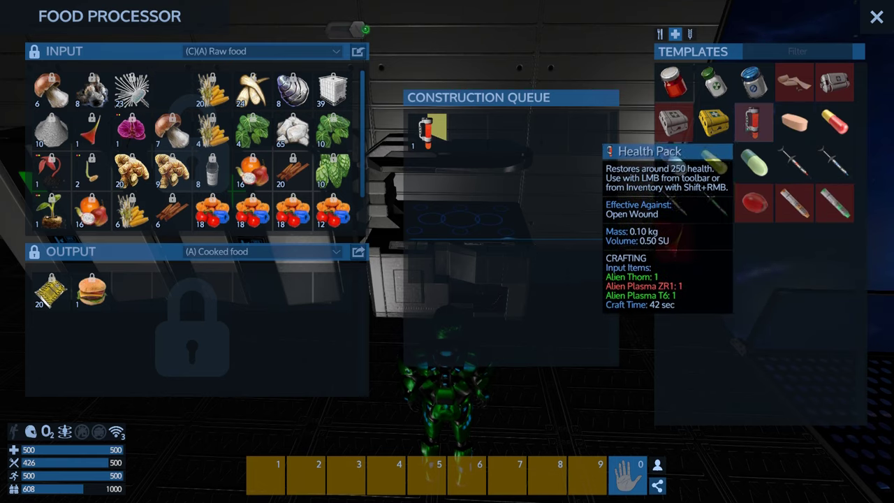
pyautogui.moveTo(752, 122)
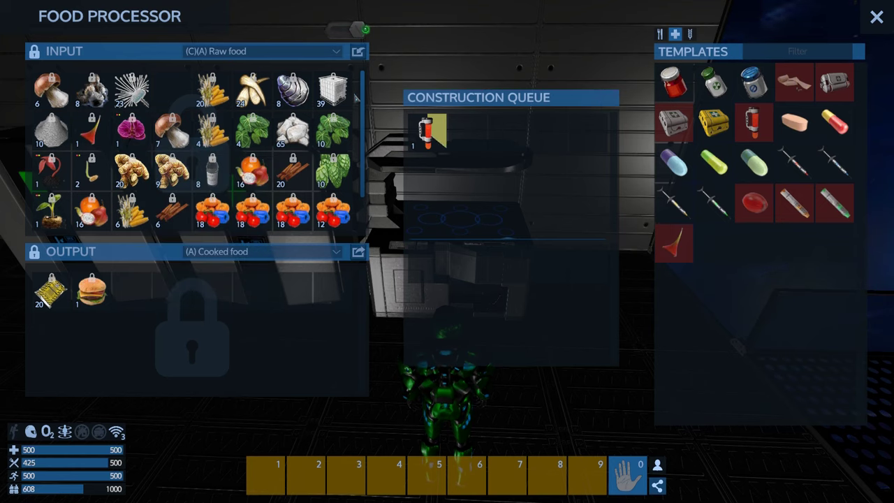
pyautogui.scroll(-1, 360, 152)
pyautogui.scroll(1, 361, 152)
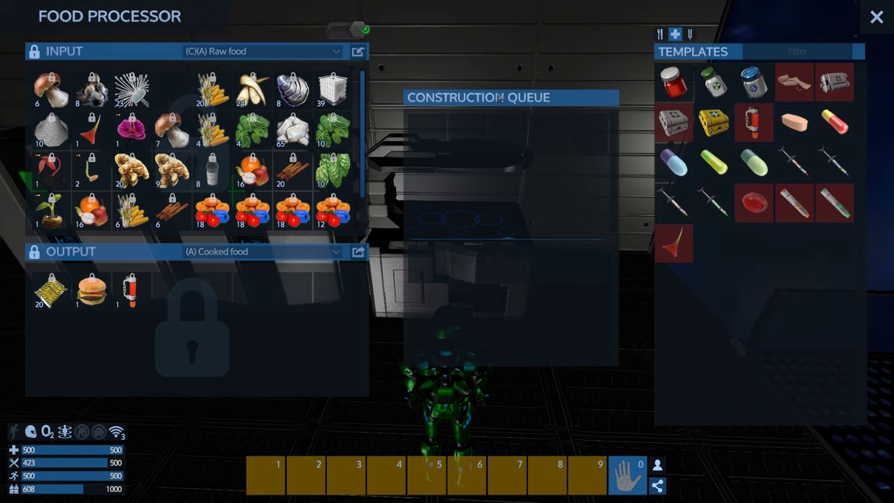
pyautogui.click(660, 35)
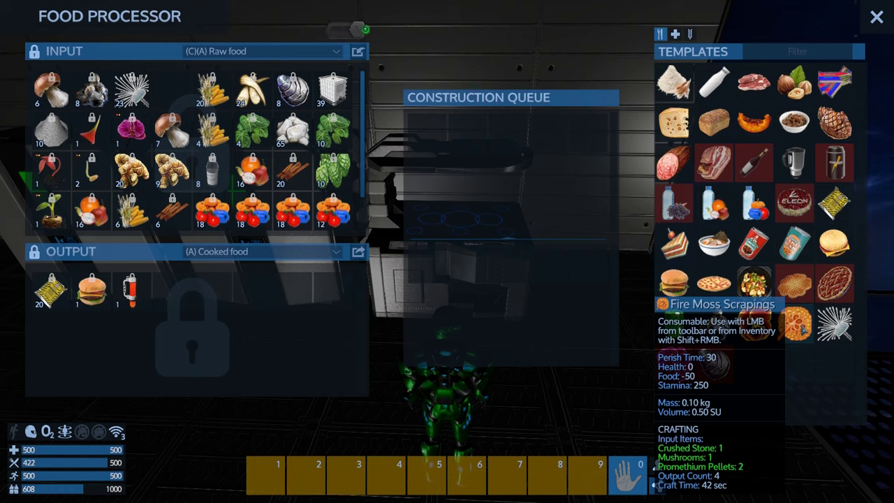
pyautogui.click(675, 34)
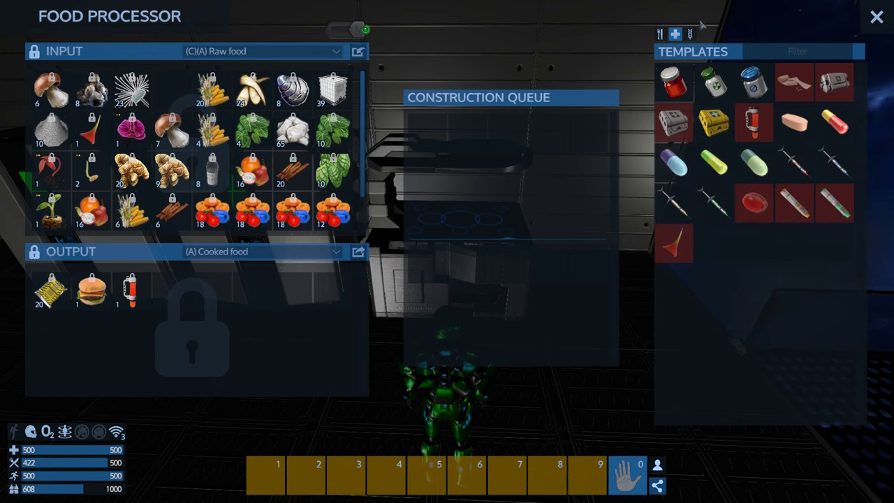
pyautogui.click(659, 34)
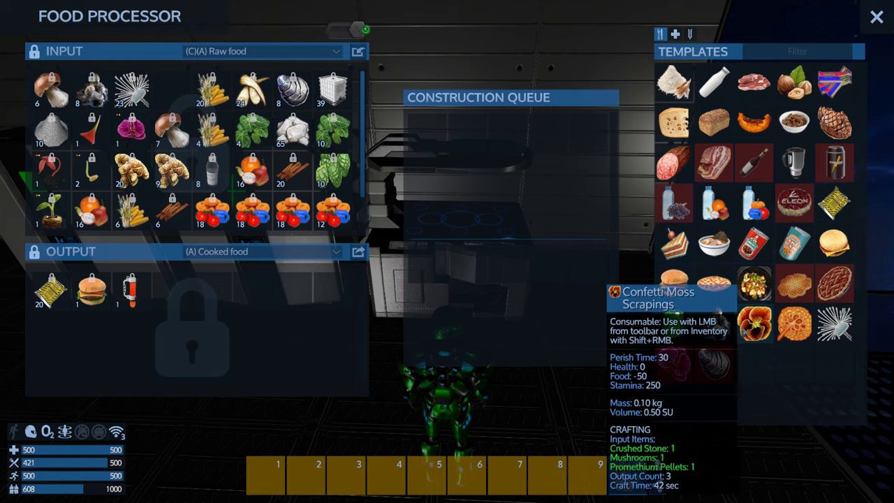
pyautogui.scroll(-2, 203, 150)
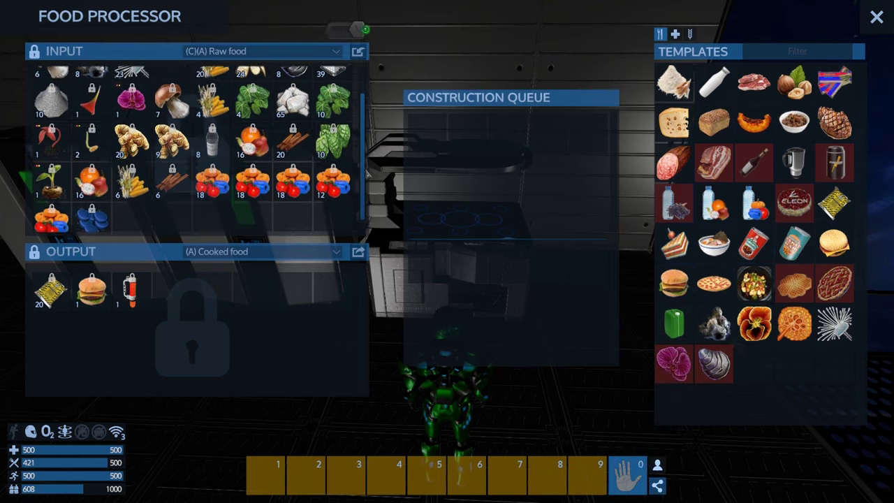
pyautogui.scroll(2, 203, 150)
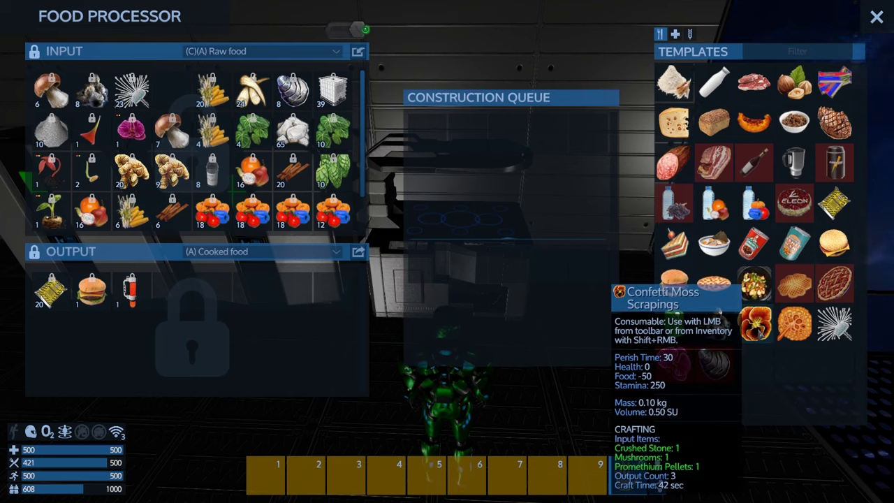
pyautogui.click(675, 34)
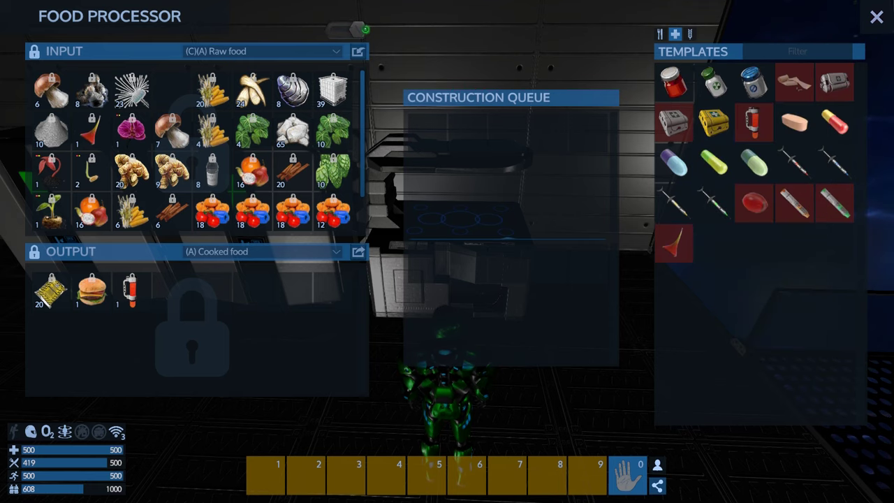
pyautogui.click(877, 17)
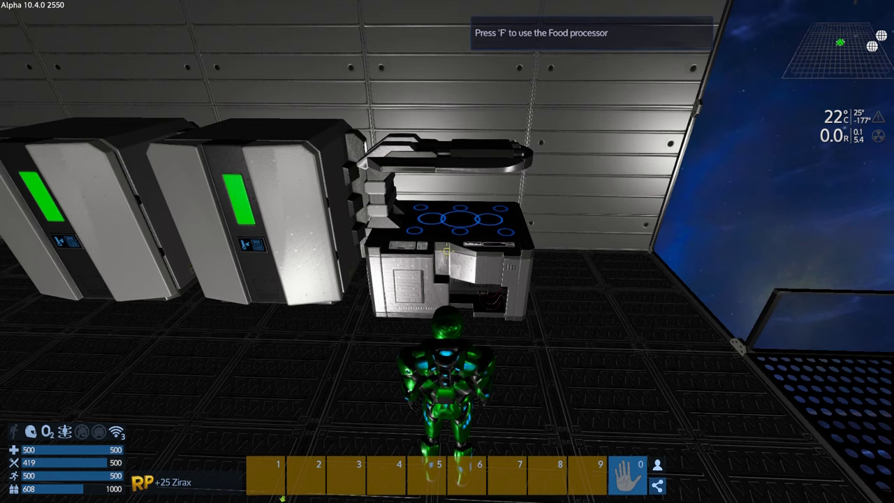
pyautogui.press('m')
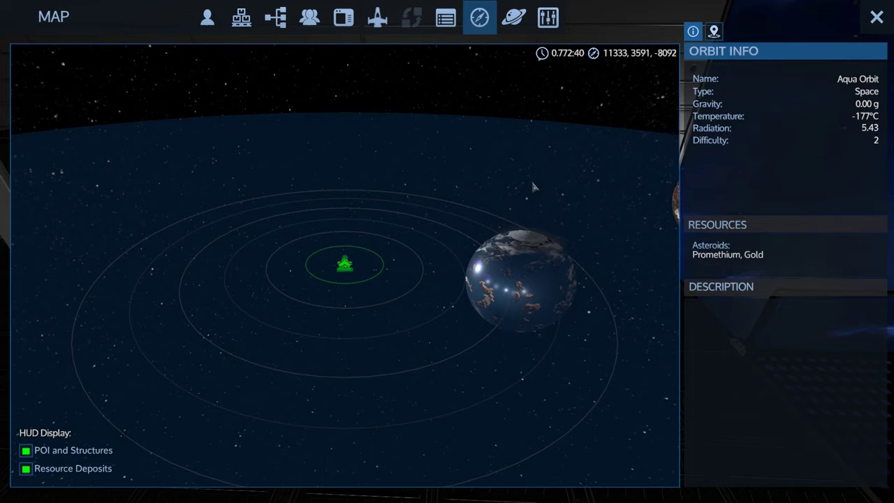
pyautogui.click(878, 17)
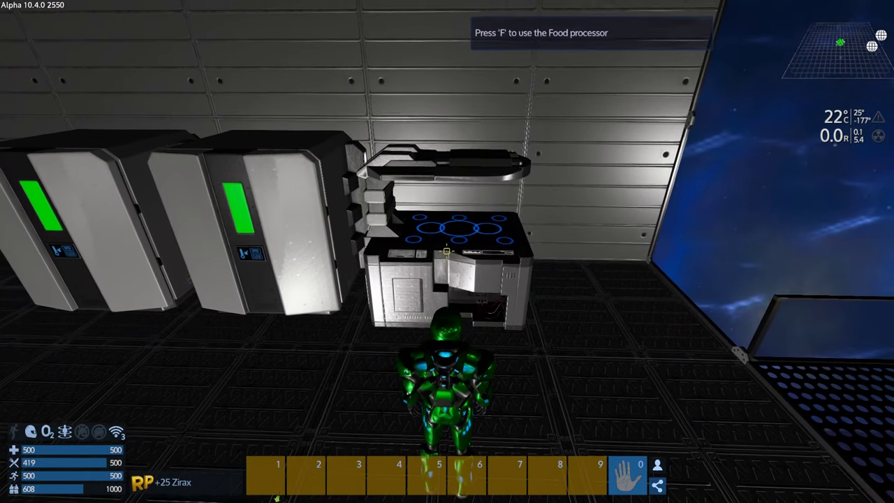
pyautogui.press('w')
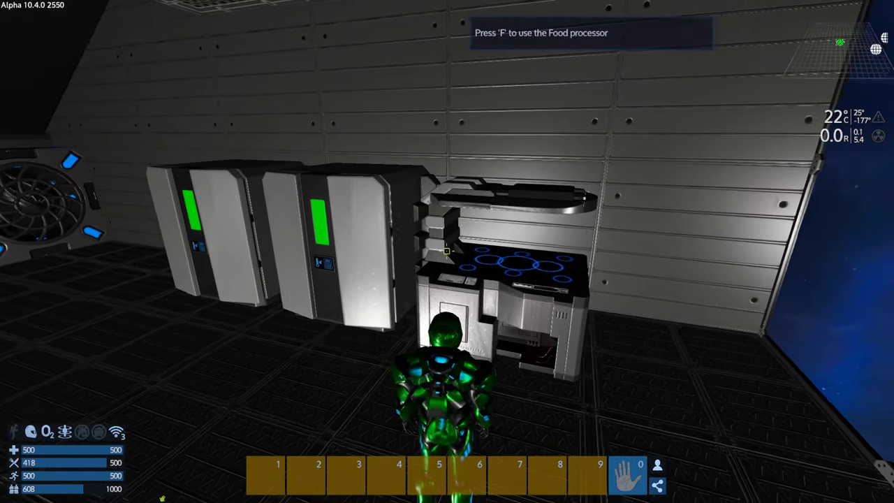
pyautogui.press('f')
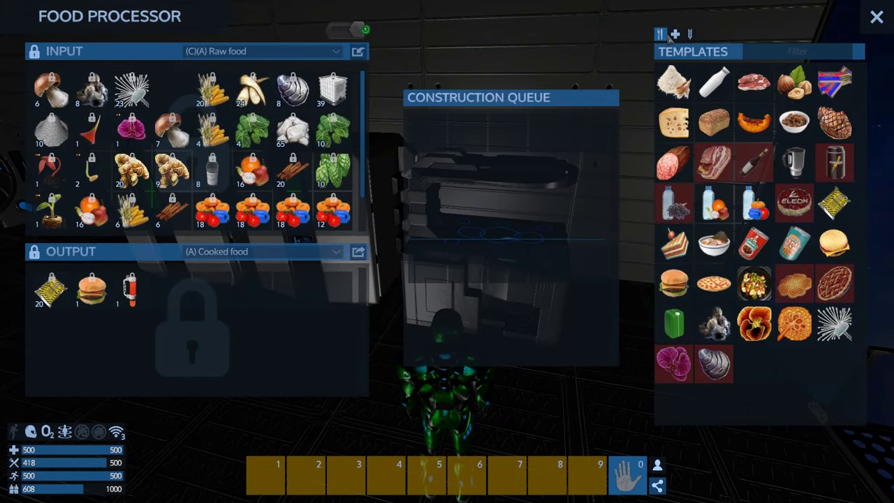
pyautogui.moveTo(674, 285)
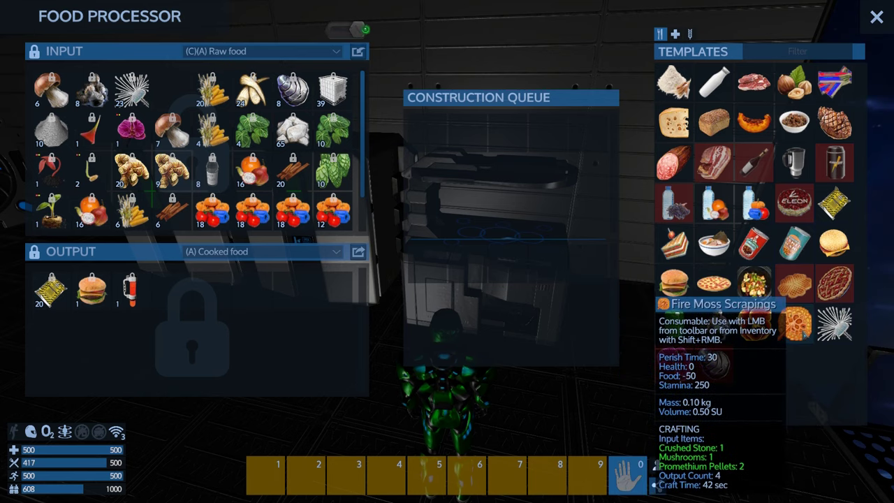
# - Show the medical templates, then open the Control Panel's Devices tab on the Food Processor
pyautogui.click(676, 34)
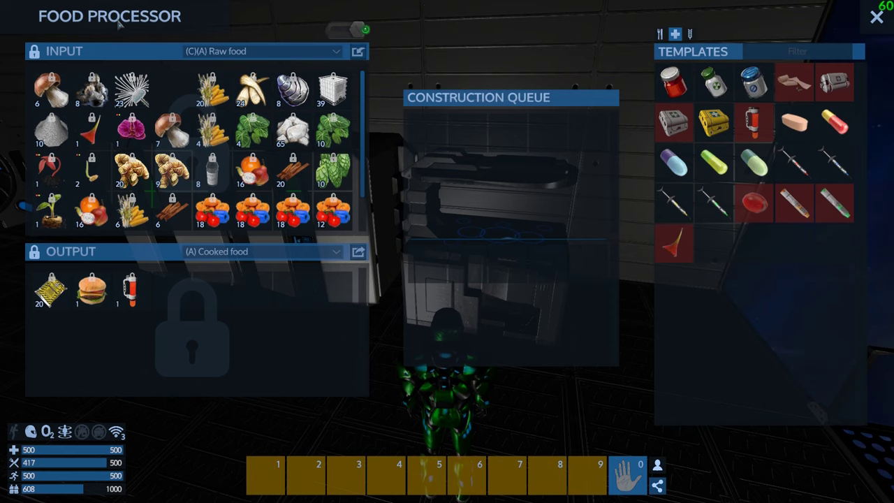
pyautogui.press('F1')
pyautogui.click(548, 17)
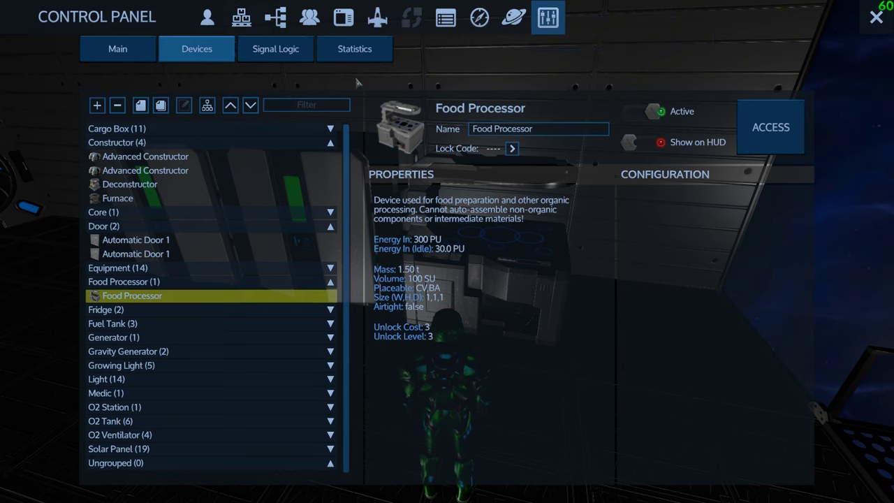
# - In the Advanced Constructor, queue Plant Fibers, Elemental Pentaxid and a Nitrocellulose batch
pyautogui.doubleClick(140, 156)
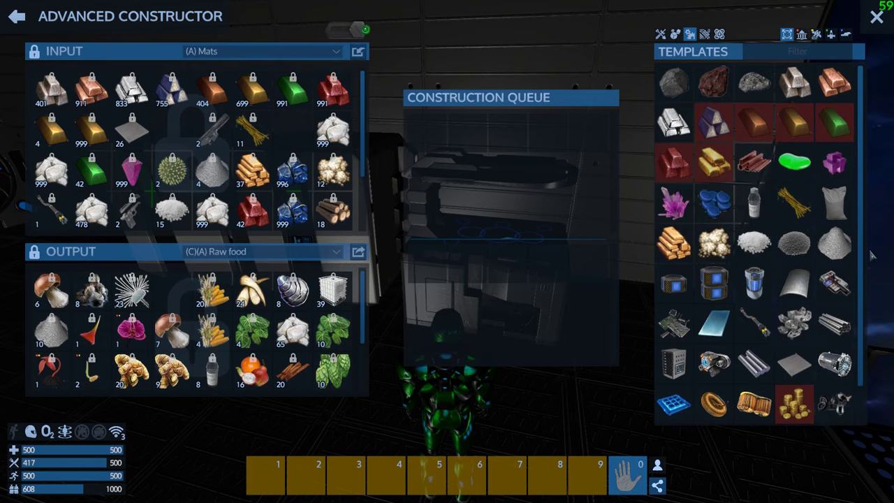
pyautogui.moveTo(834, 282)
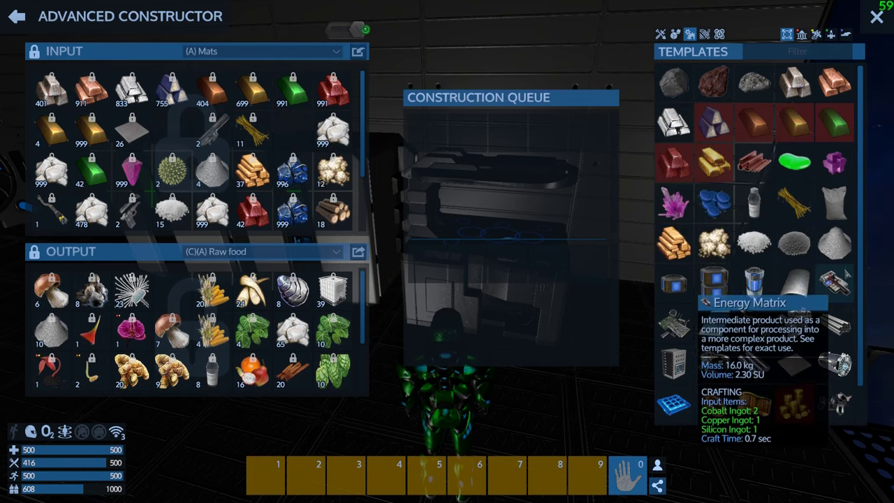
pyautogui.scroll(-1, 860, 265)
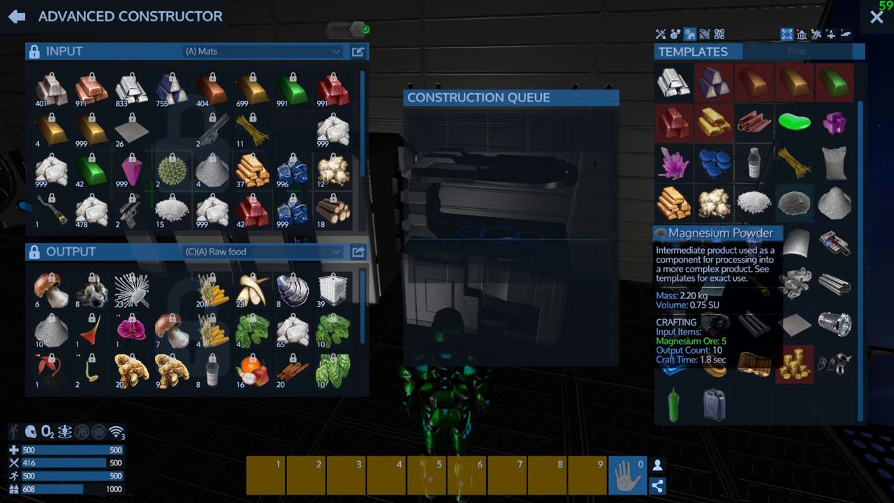
pyautogui.moveTo(794, 202)
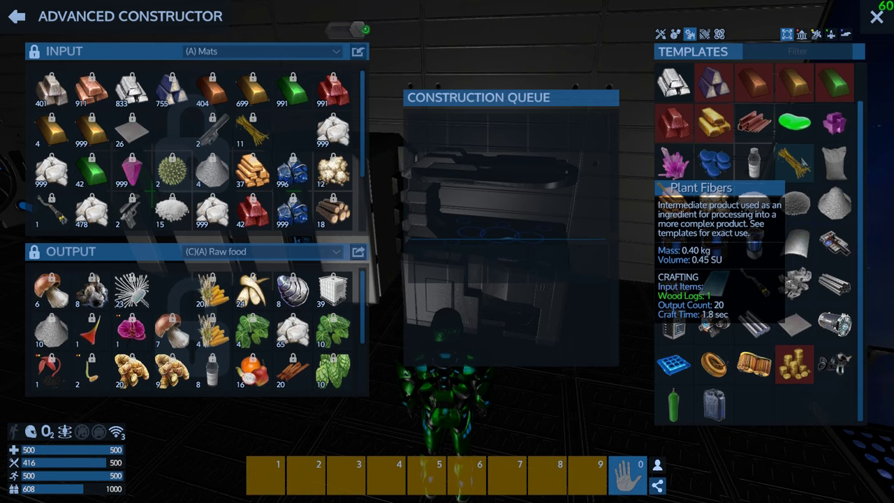
pyautogui.doubleClick(803, 162)
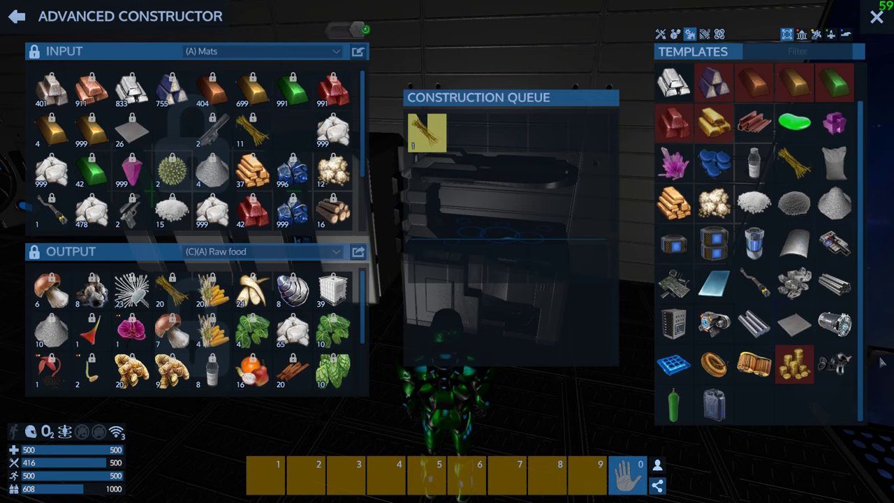
pyautogui.keyDown('shift'); pyautogui.click(841, 125); pyautogui.keyUp('shift')
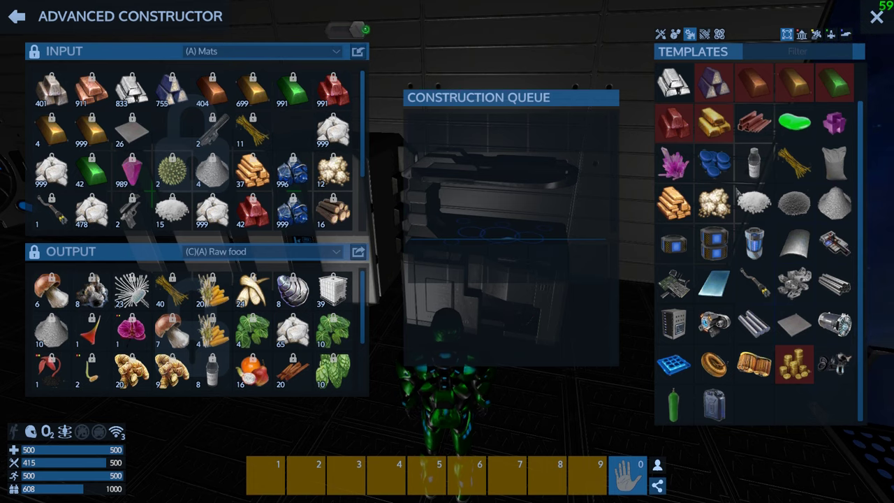
pyautogui.moveTo(714, 202)
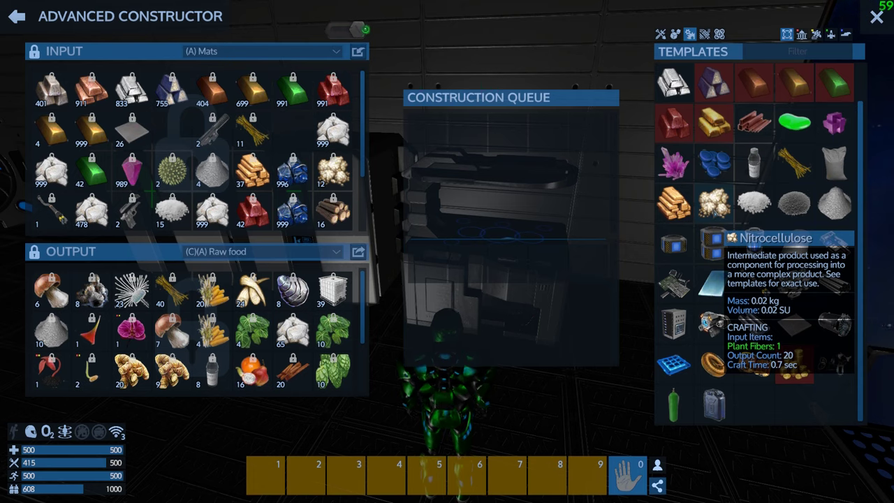
pyautogui.click(714, 202)
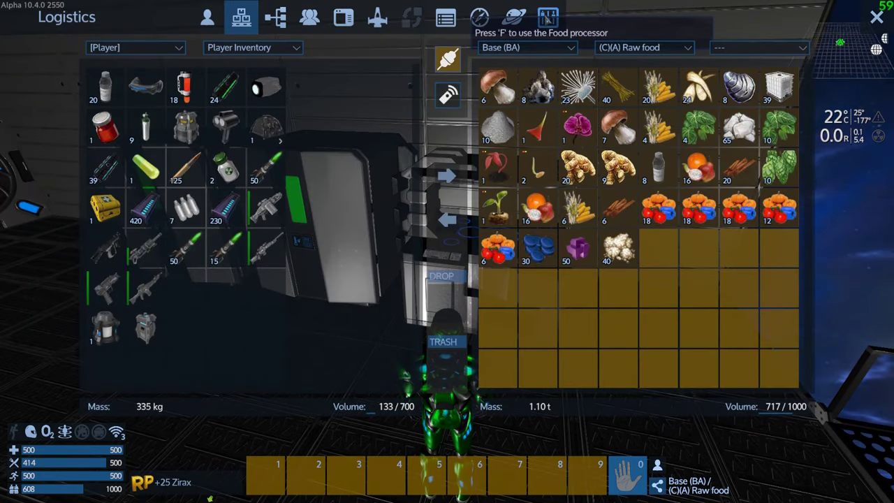
pyautogui.press('p')
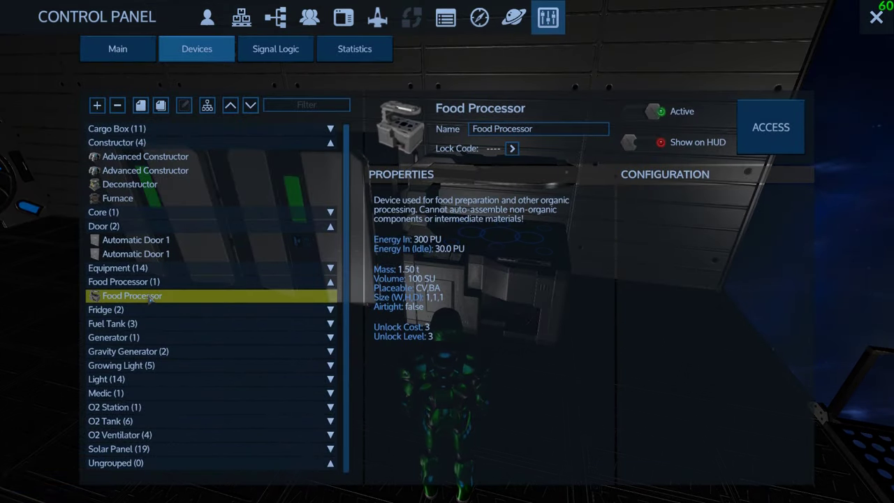
# - Queue ten Trauma Kits from the food processor's medical recipes, then close its screen
pyautogui.doubleClick(150, 298)
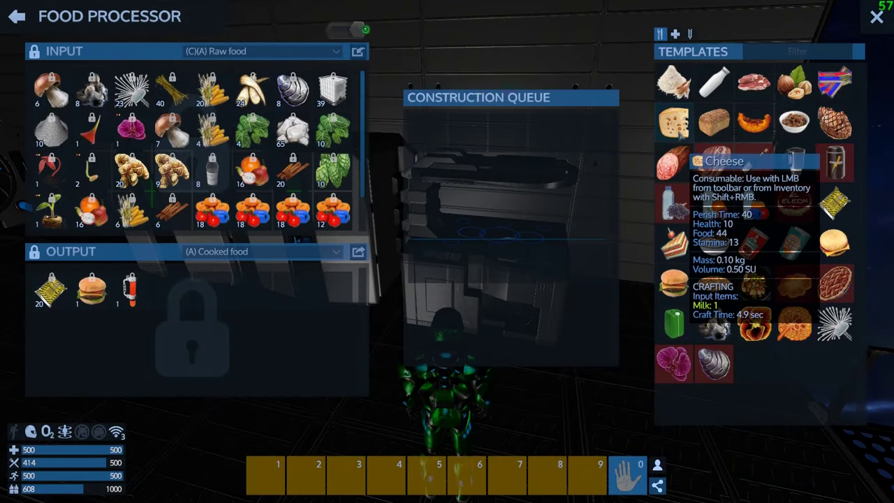
pyautogui.click(675, 34)
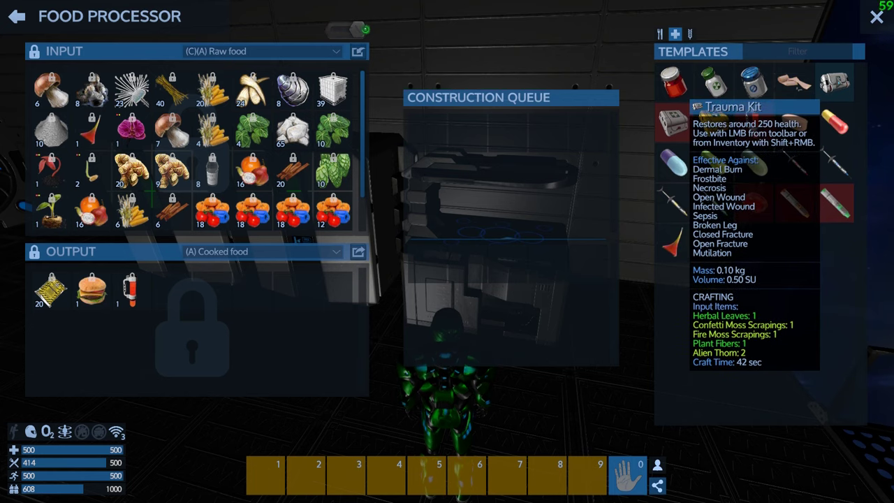
pyautogui.keyDown('shift'); pyautogui.click(834, 82); pyautogui.keyUp('shift')
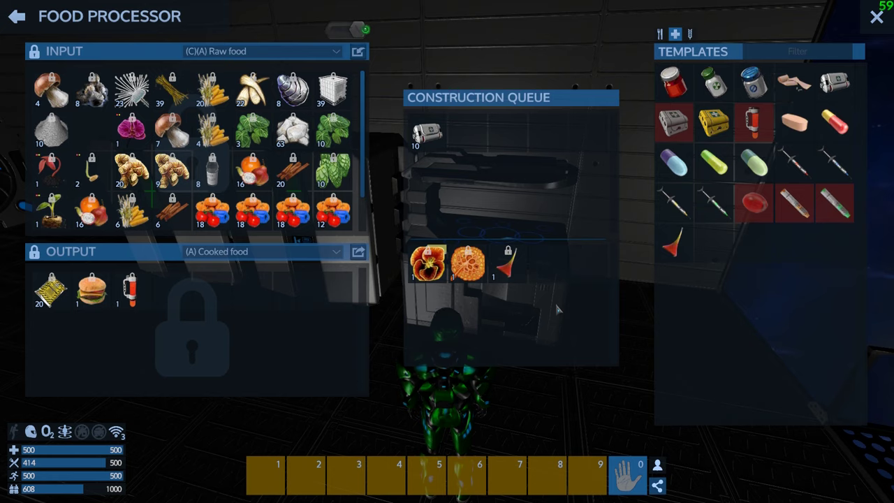
pyautogui.click(877, 19)
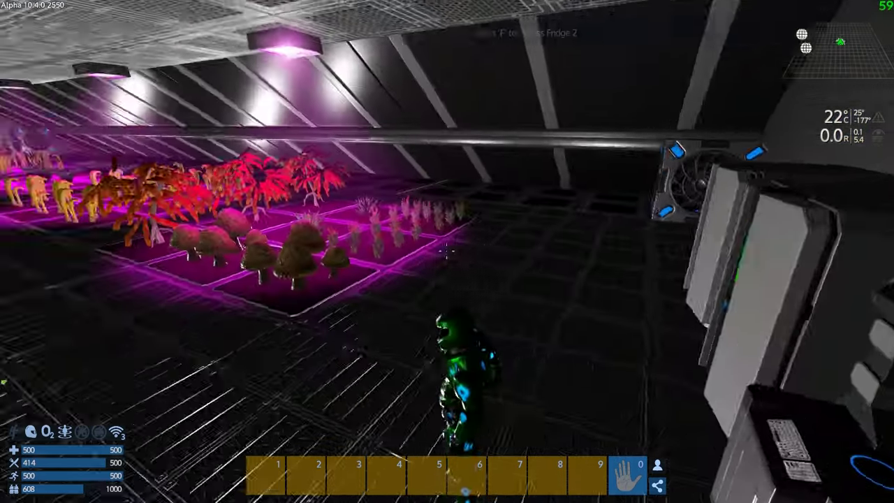
# - Walk down the greenhouse corridor, harvest the mushroom plots, and open base storage beside the inventory
pyautogui.press('w')
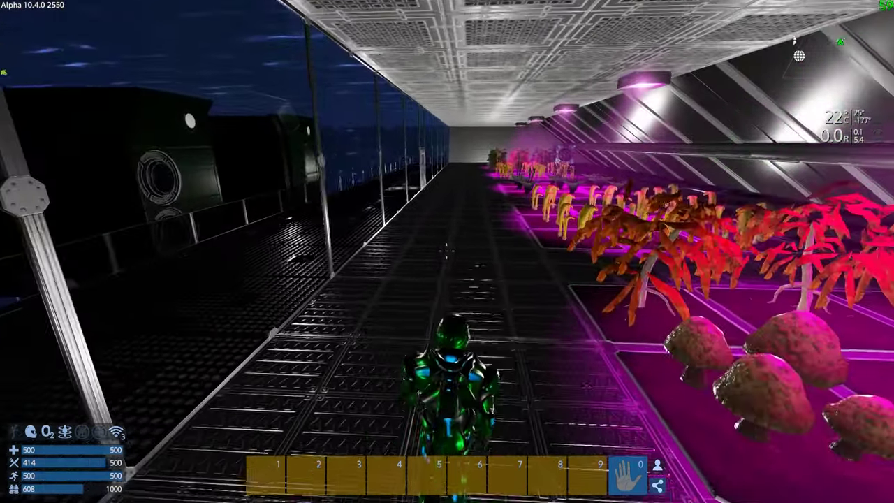
pyautogui.press('w')
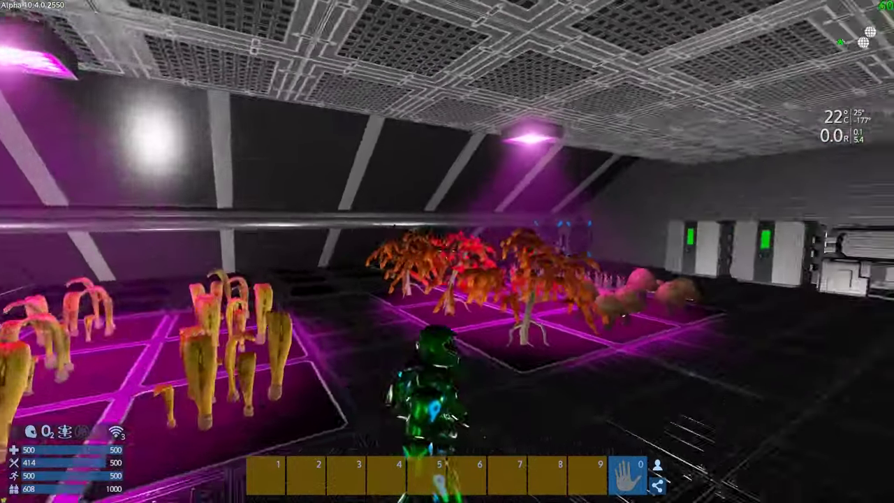
pyautogui.press('w')
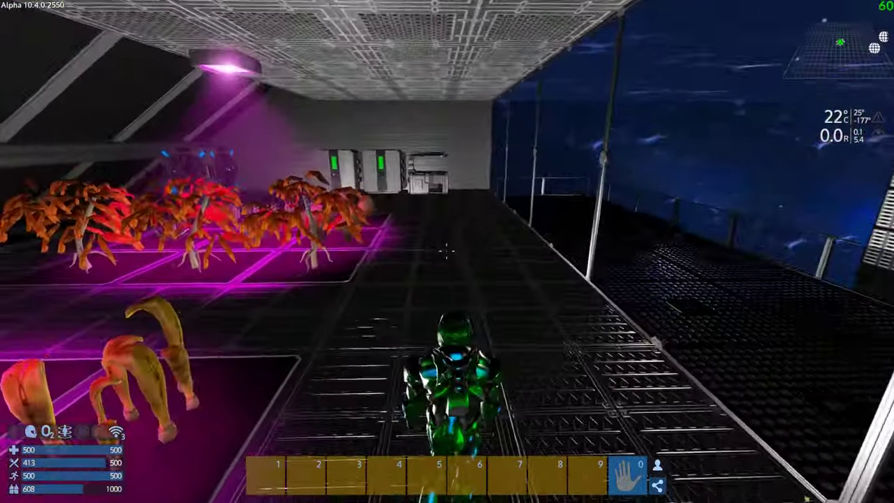
pyautogui.press('w')
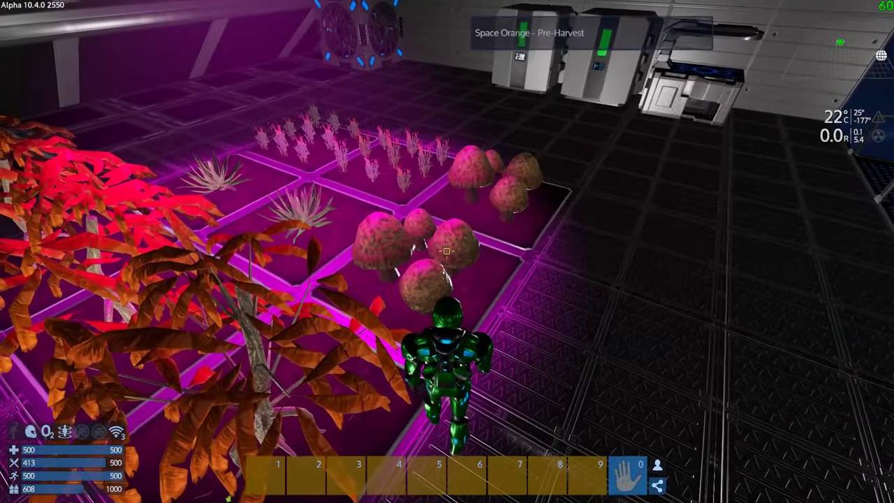
pyautogui.press('w')
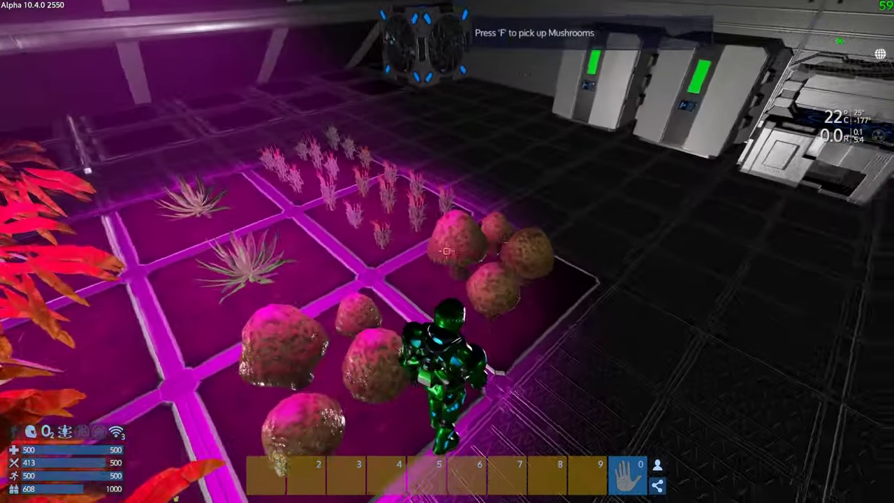
pyautogui.press('f')
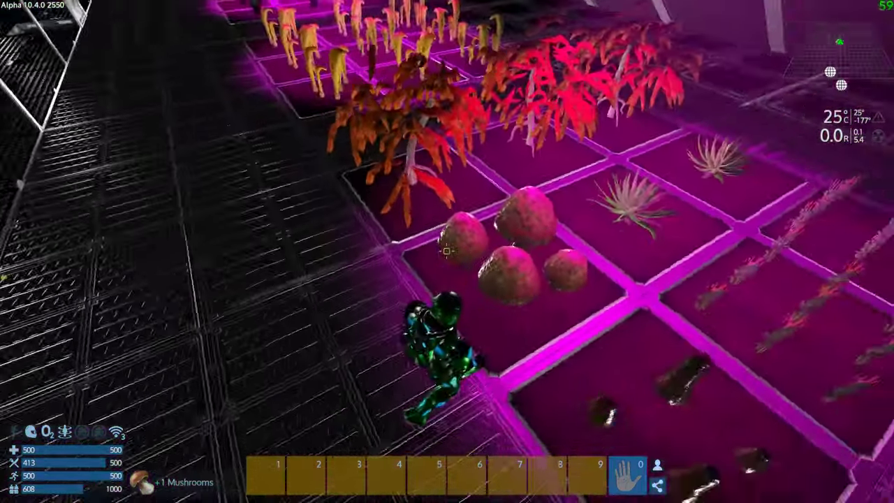
pyautogui.press('f')
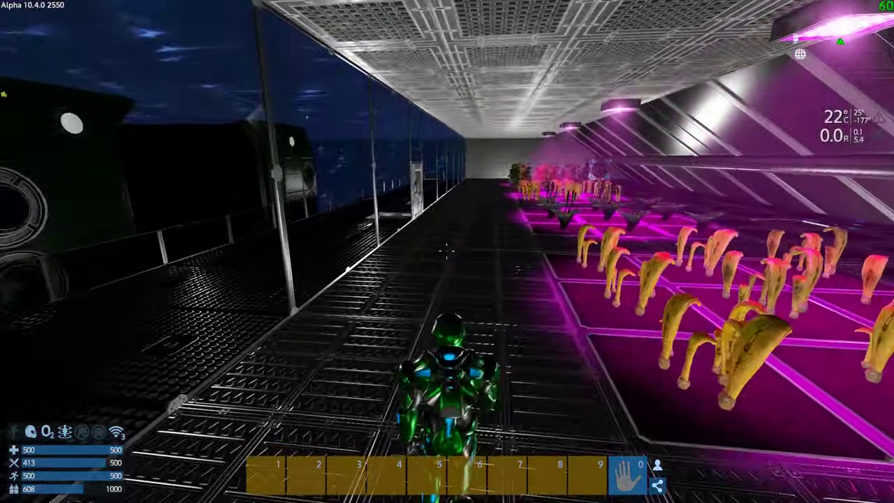
pyautogui.press('w')
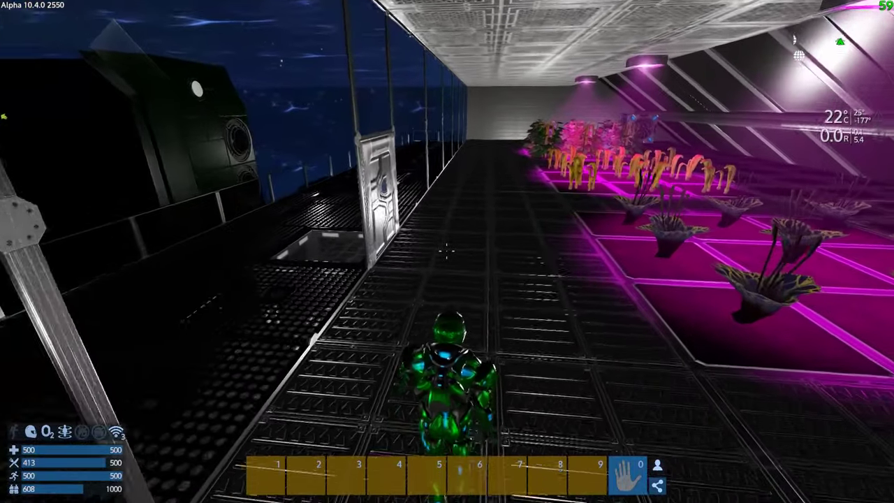
pyautogui.press('i')
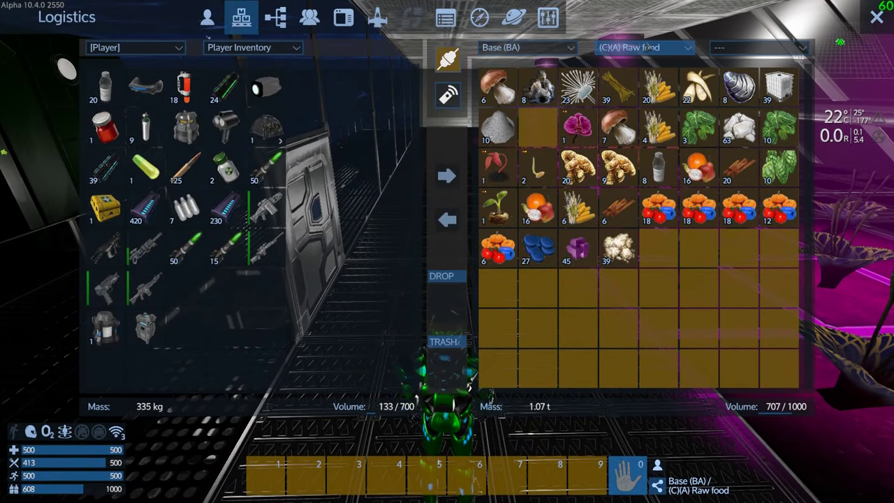
# - Switch the storage view to the (A) Blocks container, close it, and reopen the device list
pyautogui.click(654, 48)
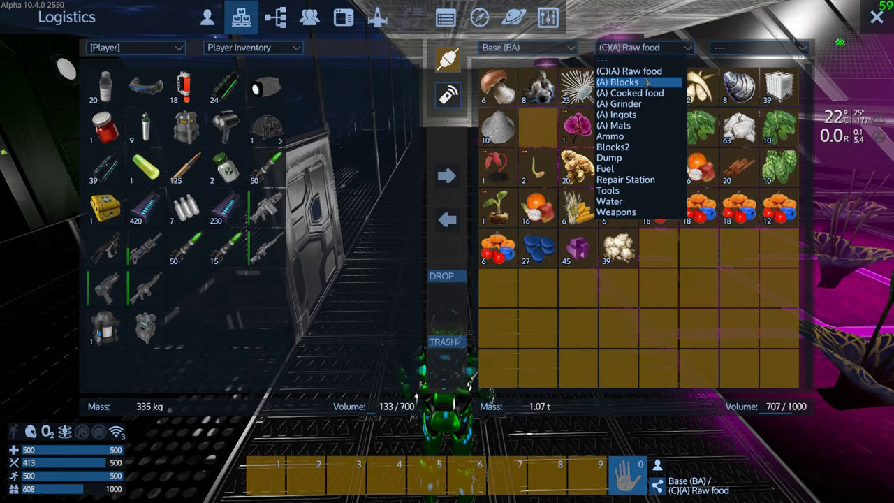
pyautogui.click(648, 82)
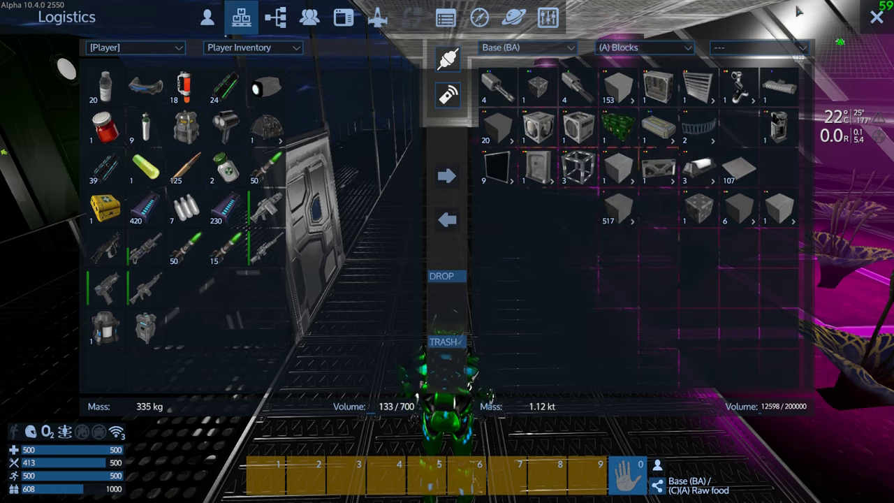
pyautogui.click(878, 18)
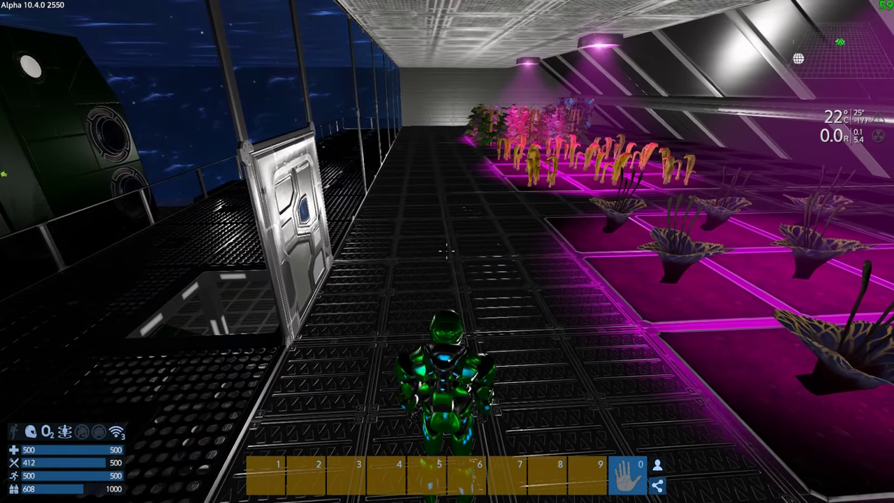
pyautogui.press('p')
pyautogui.doubleClick(121, 161)
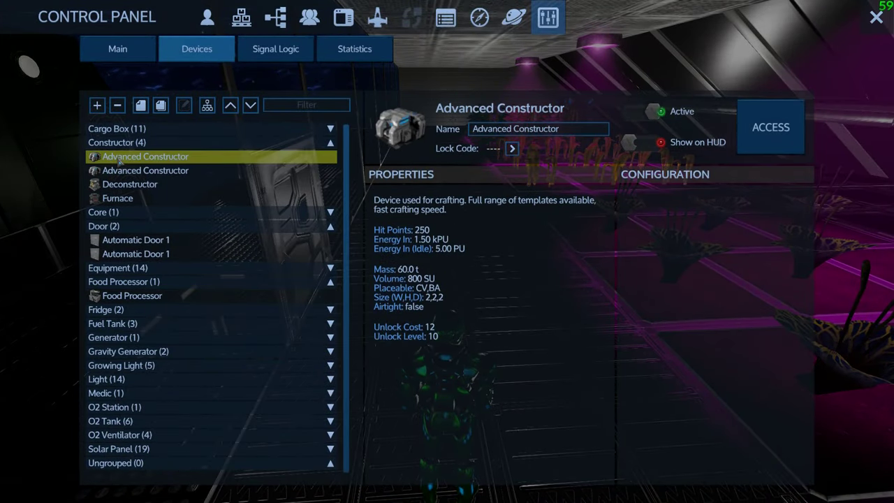
pyautogui.click(703, 34)
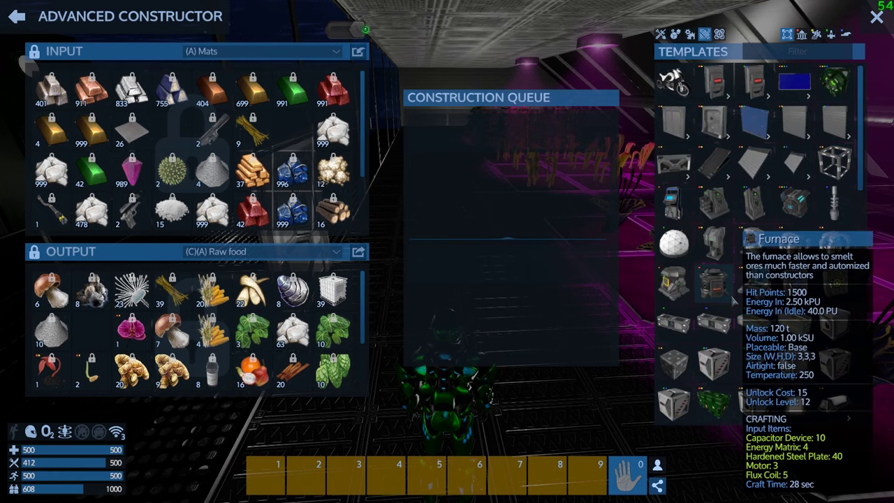
pyautogui.moveTo(861, 87); pyautogui.dragTo(855, 120)
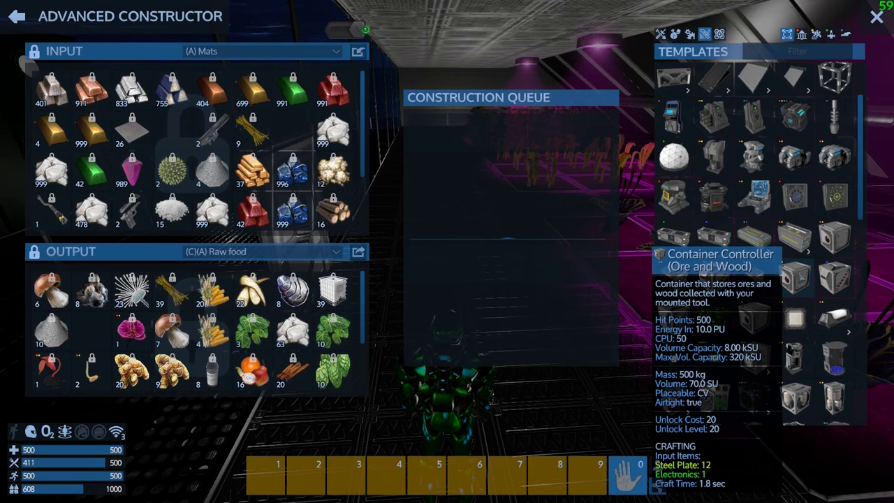
pyautogui.moveTo(794, 277); pyautogui.dragTo(489, 306)
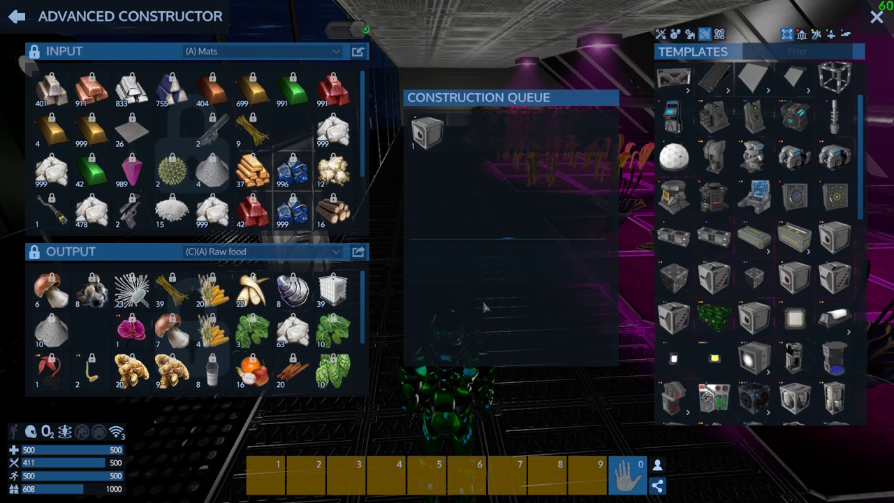
pyautogui.click(341, 252)
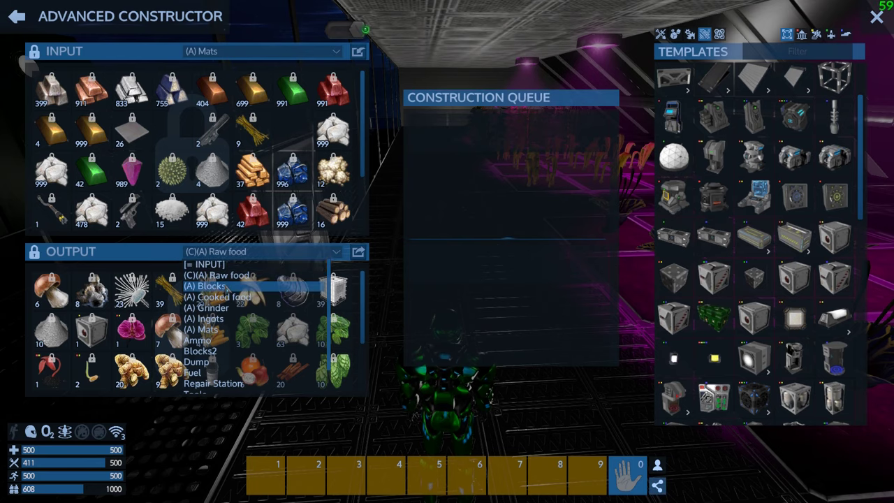
# - Move the Container Controller from the Raw food container onto the hotbar
pyautogui.press('Escape')
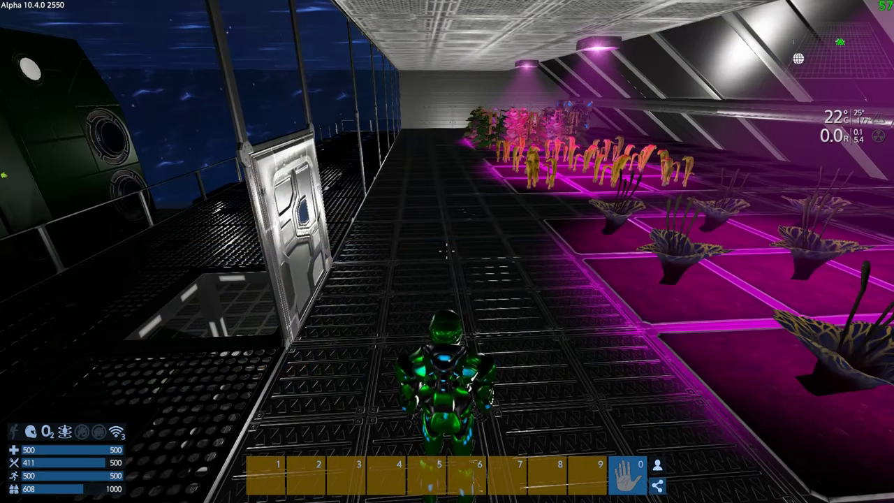
pyautogui.press('i')
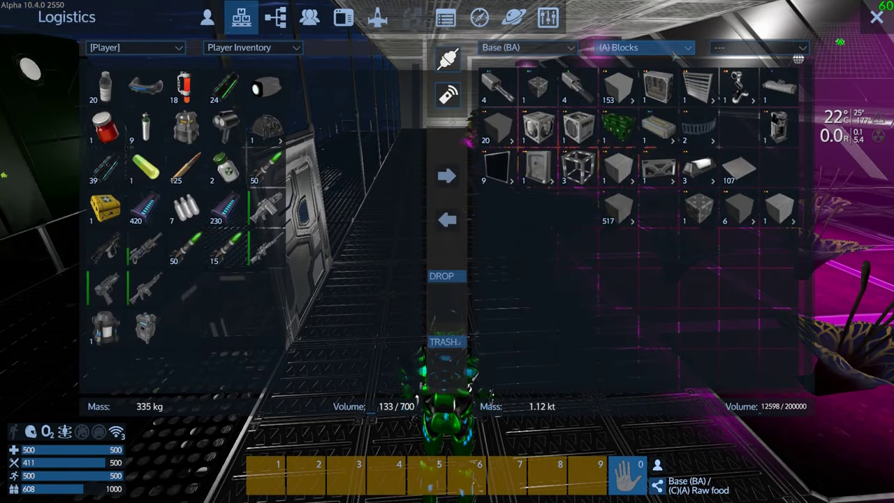
pyautogui.click(642, 48)
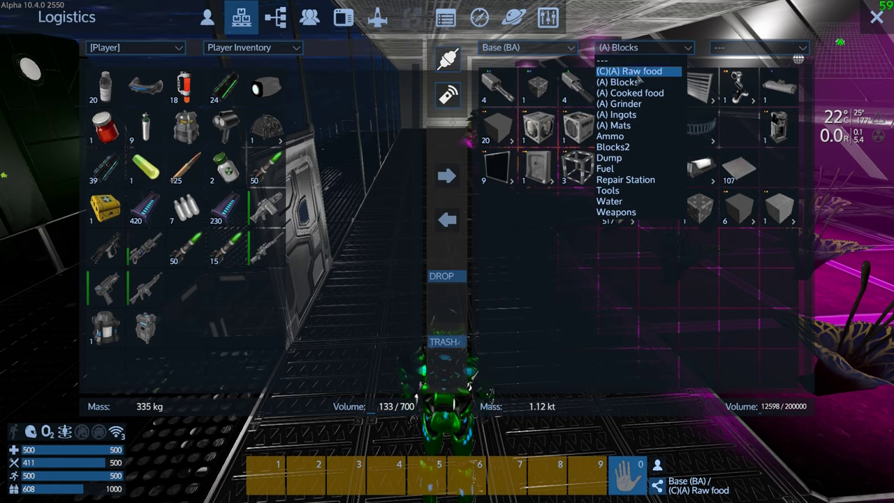
pyautogui.click(637, 94)
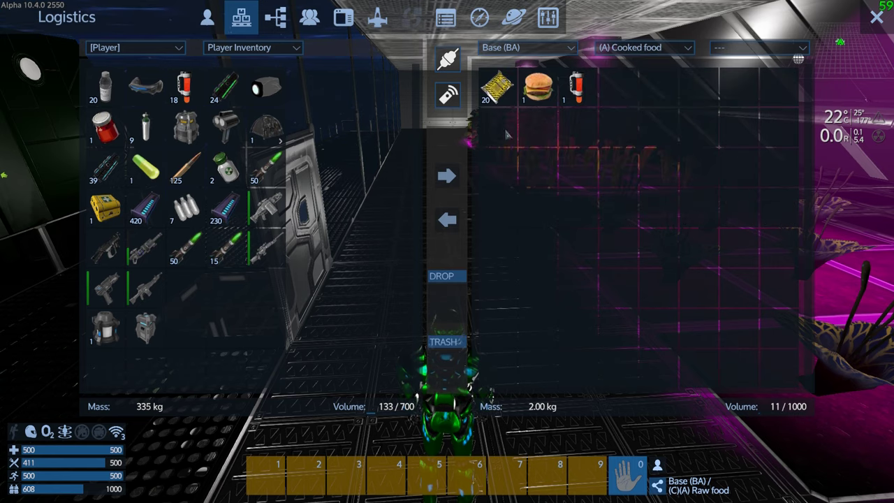
pyautogui.click(649, 48)
pyautogui.click(632, 75)
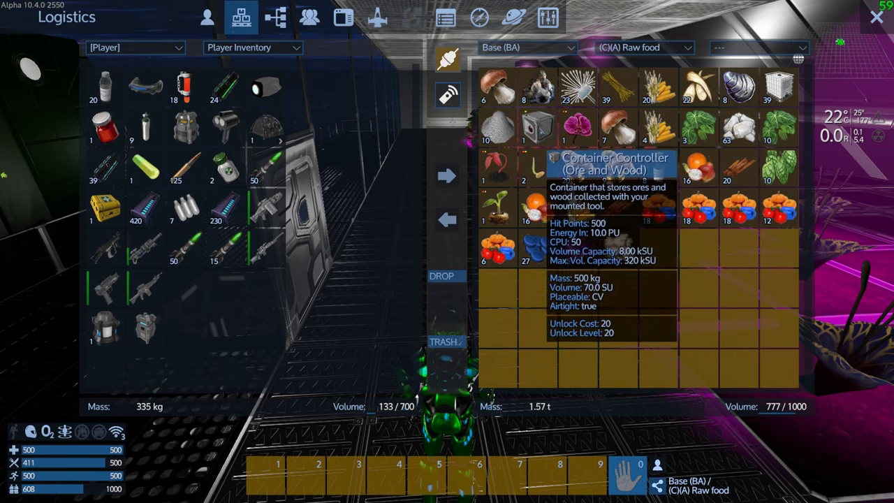
pyautogui.moveTo(545, 136); pyautogui.dragTo(185, 286)
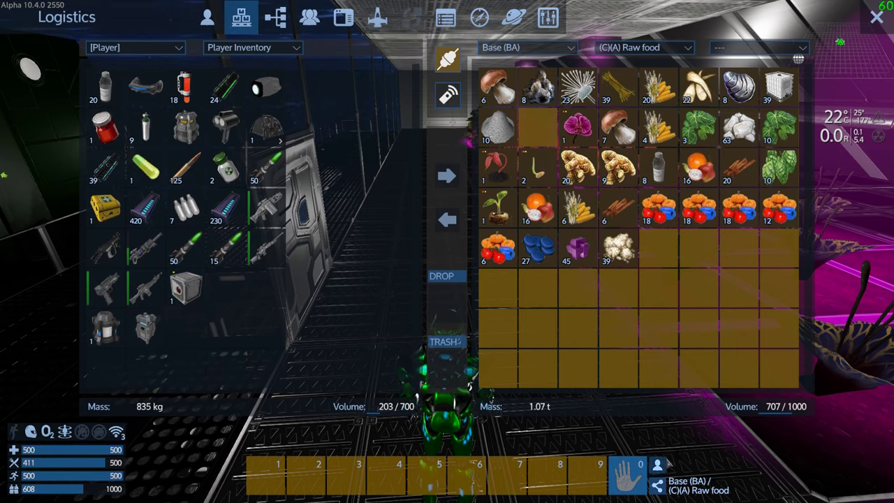
pyautogui.moveTo(186, 286); pyautogui.dragTo(466, 477)
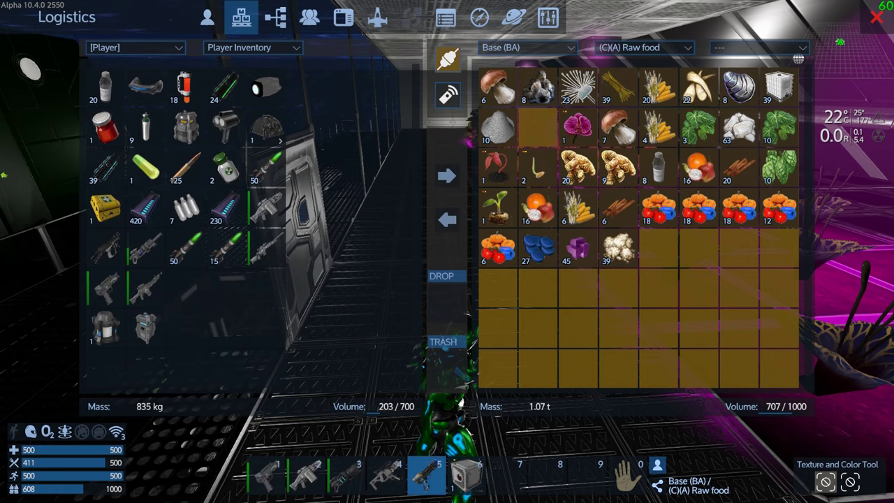
# - Check the base's (A) Blocks container contents, then close the inventory
pyautogui.press('Escape')
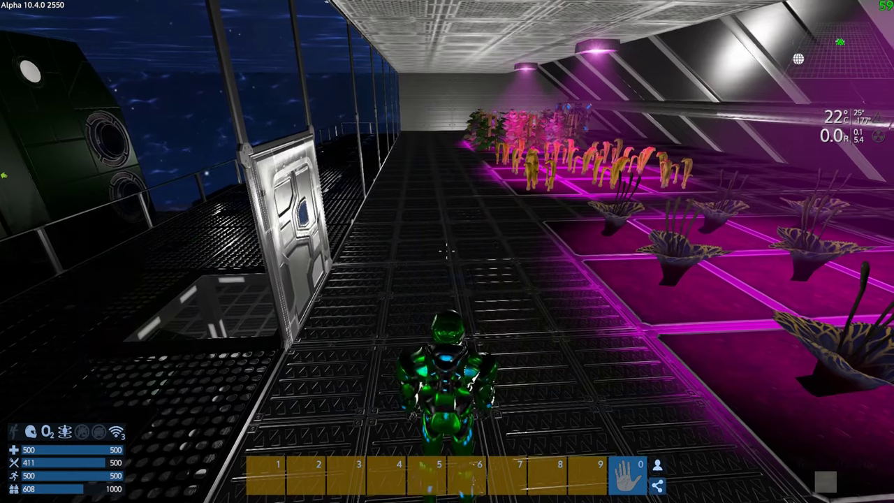
pyautogui.press('f')
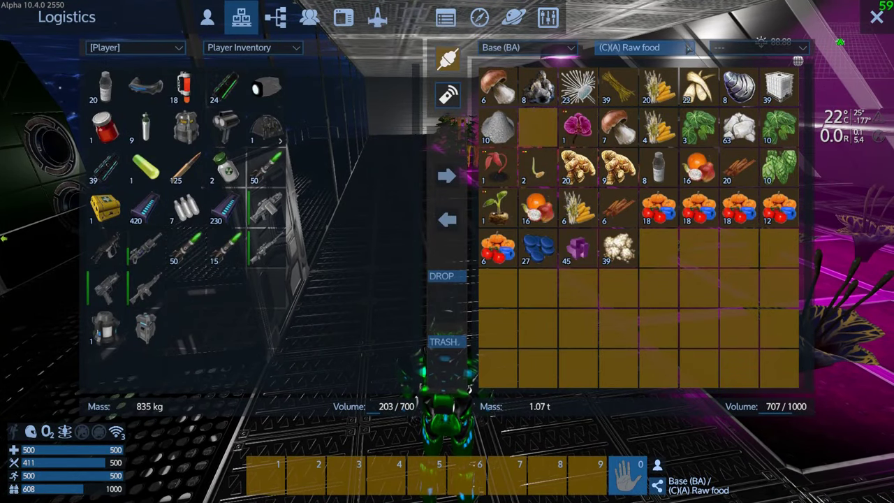
pyautogui.click(688, 49)
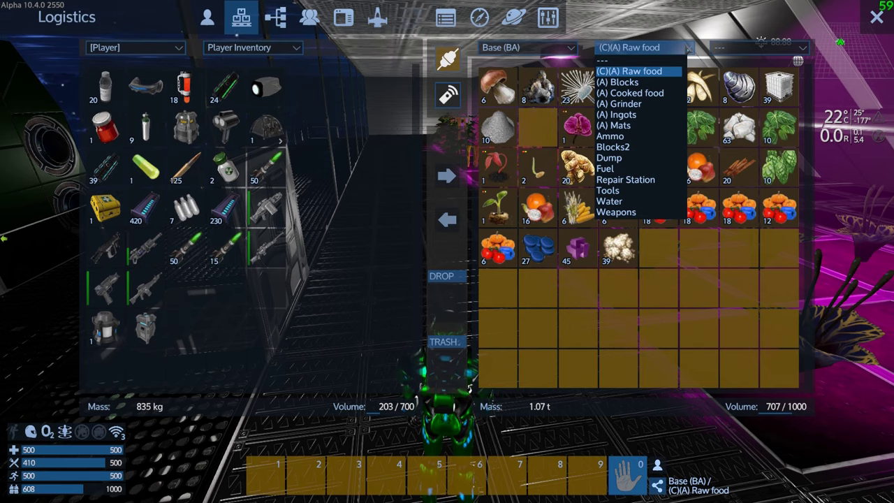
pyautogui.click(617, 82)
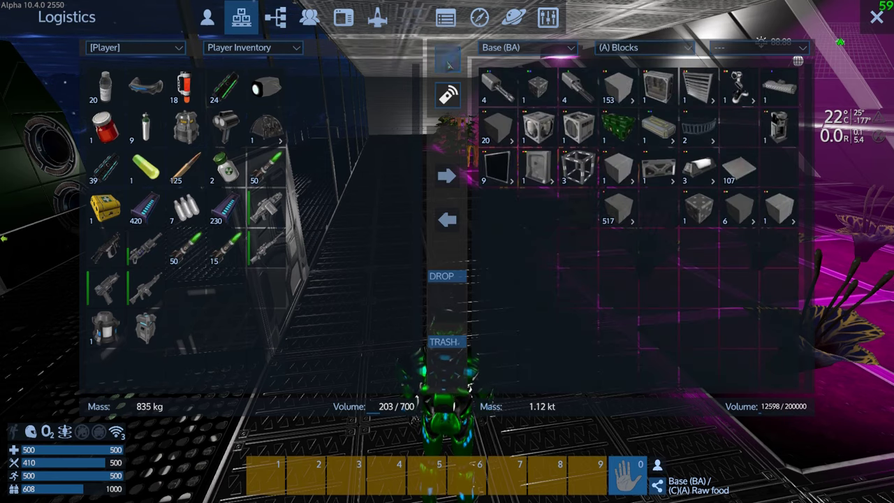
pyautogui.press('Escape')
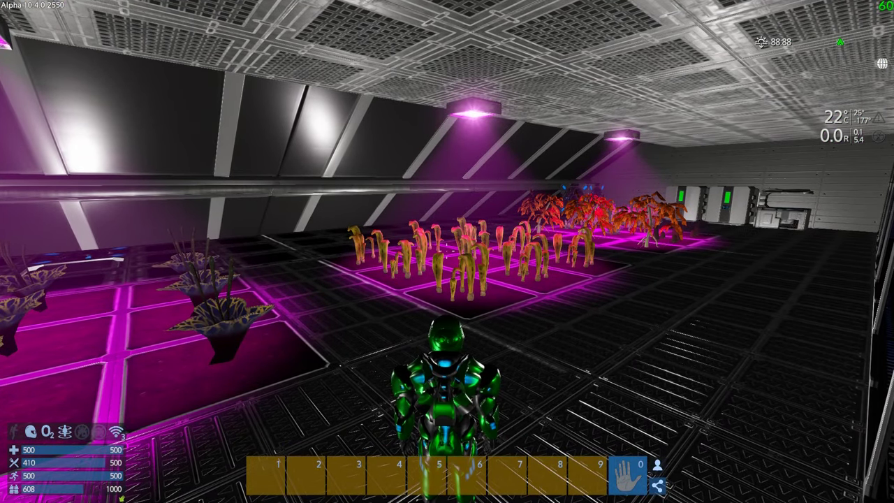
# - Equip the texture and color tool, go third-person, and enter the ship's Devices panel
pyautogui.press('5')
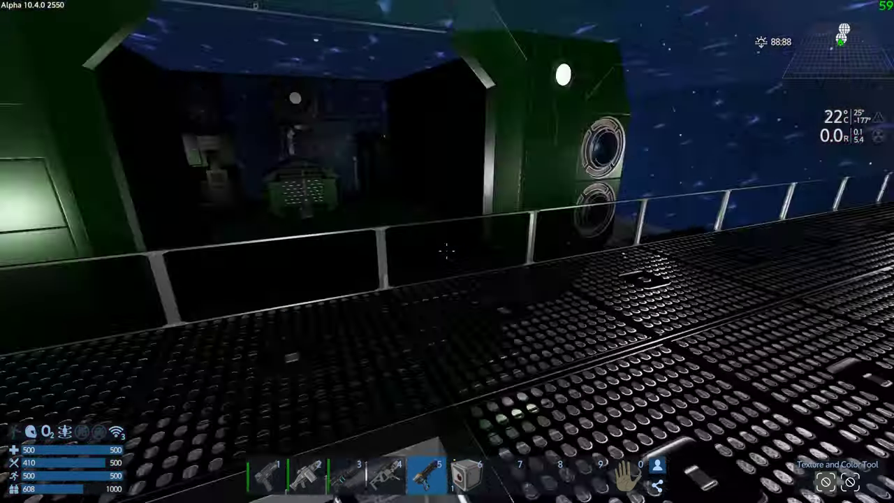
pyautogui.press('v')
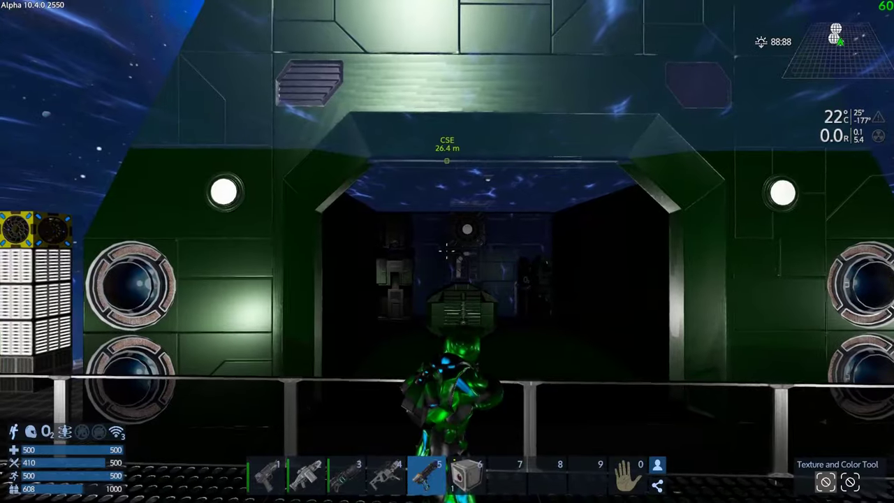
pyautogui.press('w')
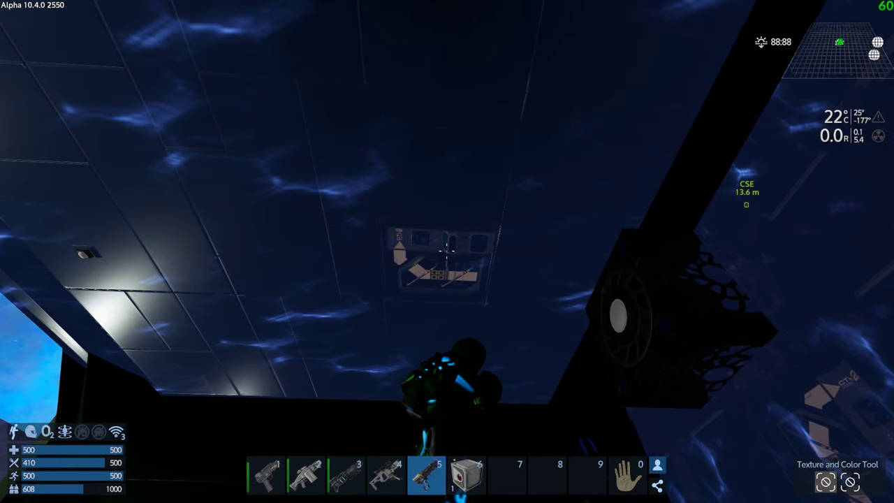
pyautogui.press('p')
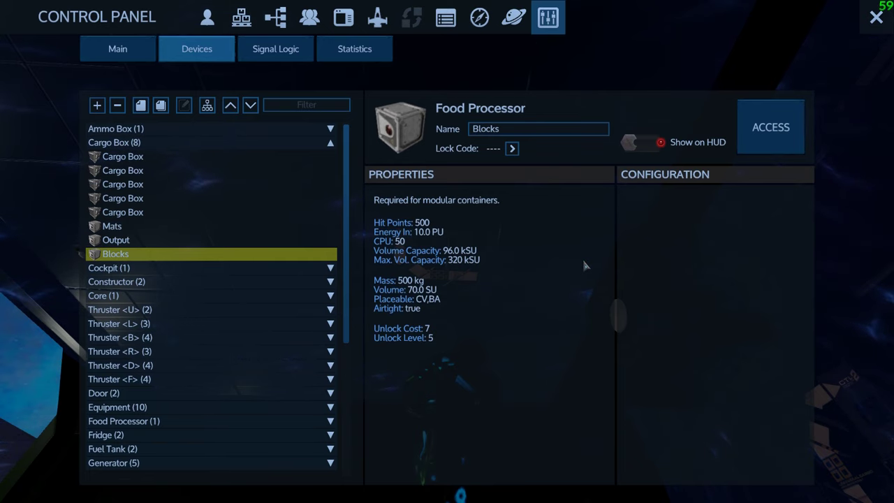
# - Open the ship CSE's Logistics and view the (A) Mats and Container Controller (Ammo) containers
pyautogui.doubleClick(118, 254)
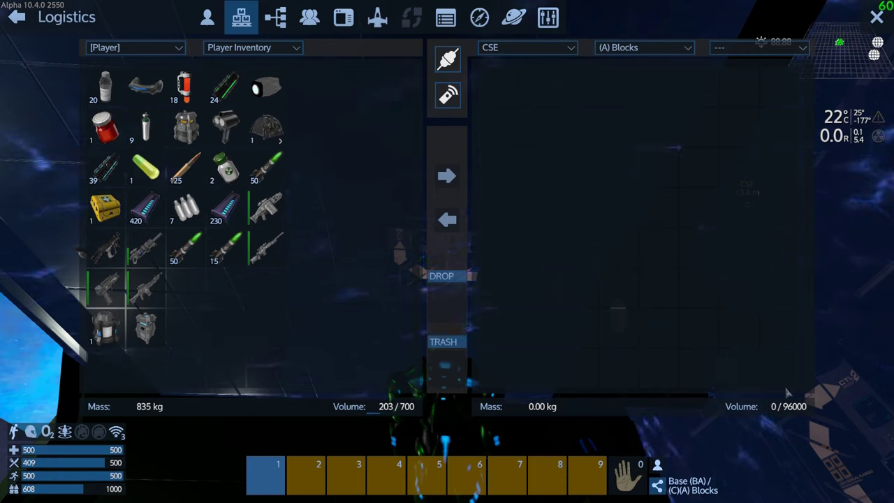
pyautogui.click(669, 49)
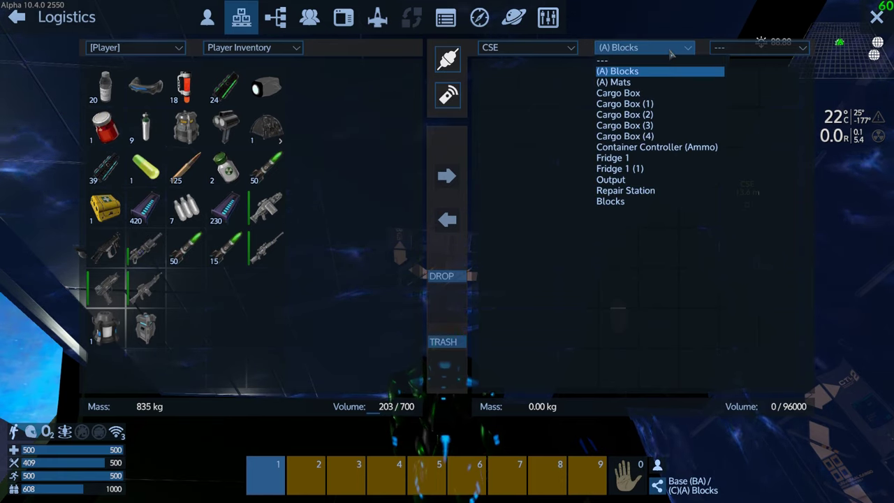
pyautogui.click(635, 83)
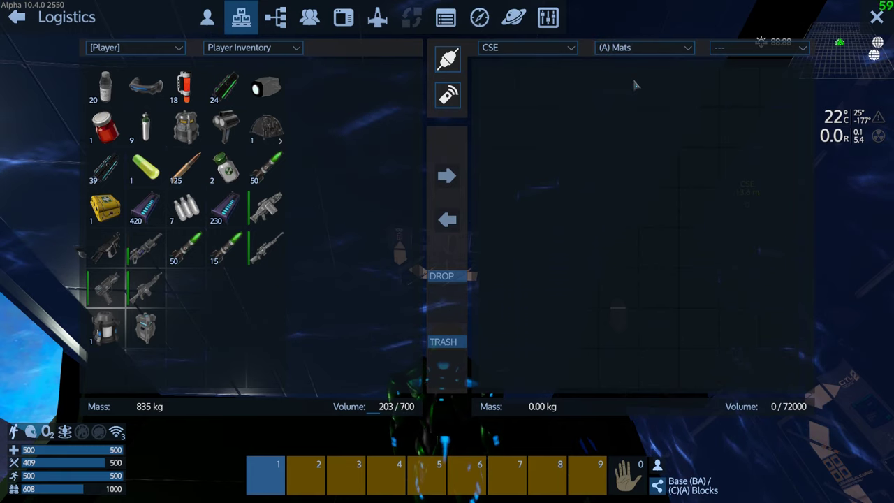
pyautogui.click(643, 48)
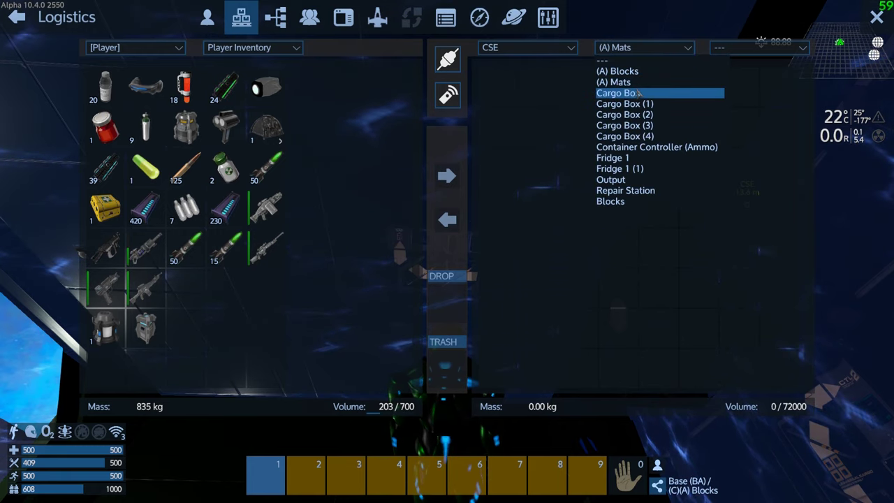
pyautogui.click(643, 146)
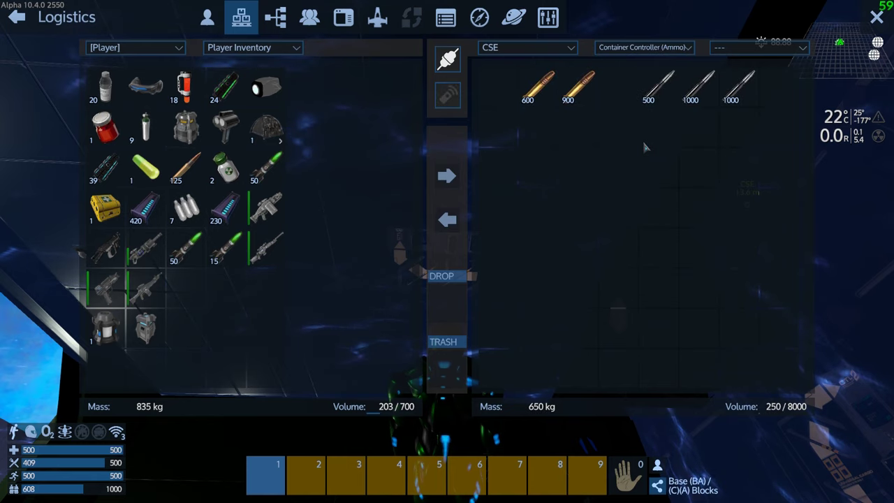
# - View the Output and Blocks containers, confirm Blocks is empty, and close the inventory
pyautogui.click(681, 47)
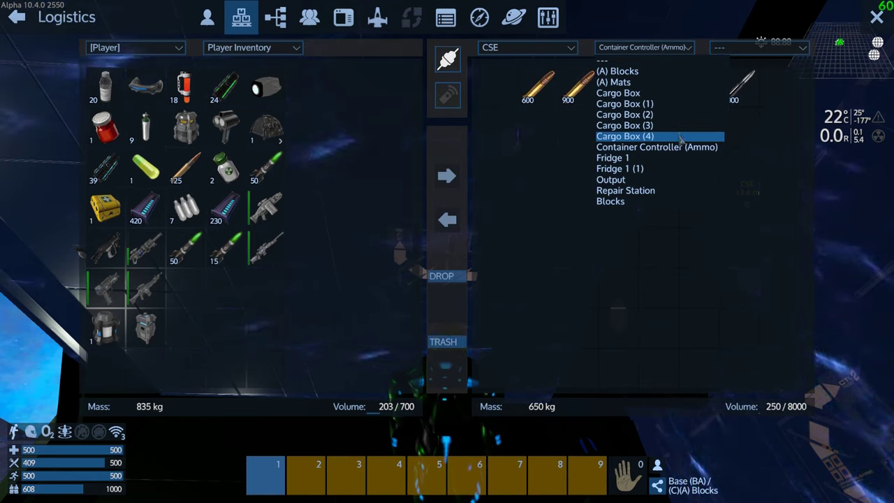
pyautogui.click(647, 180)
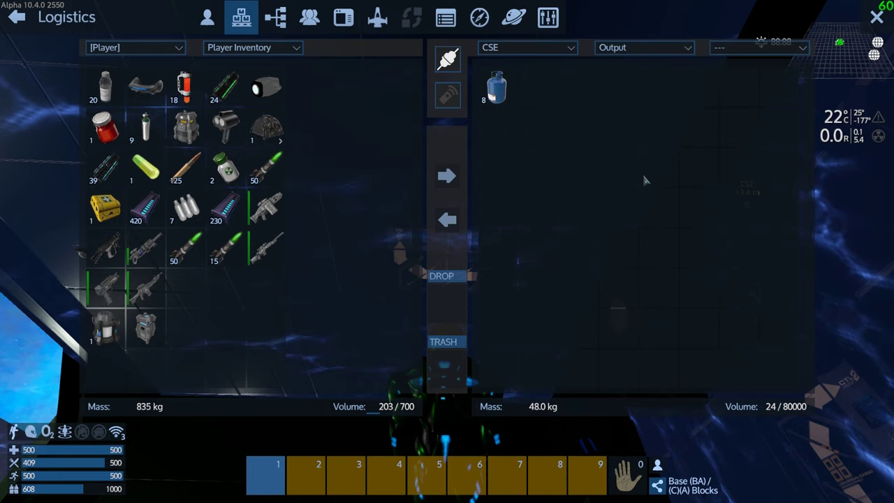
pyautogui.click(684, 47)
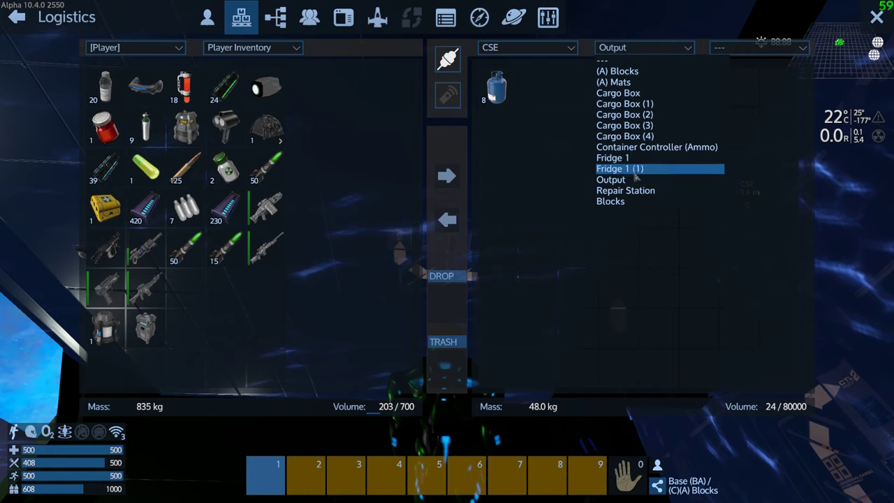
pyautogui.click(623, 202)
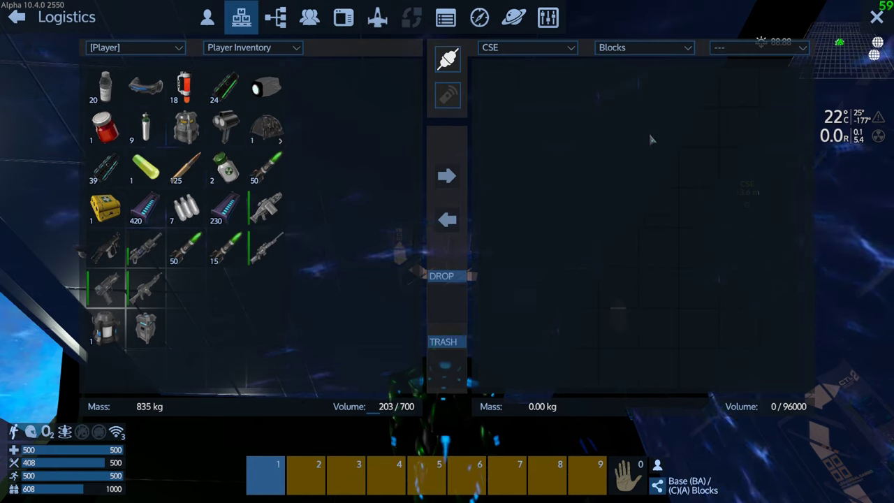
pyautogui.click(688, 48)
pyautogui.click(639, 73)
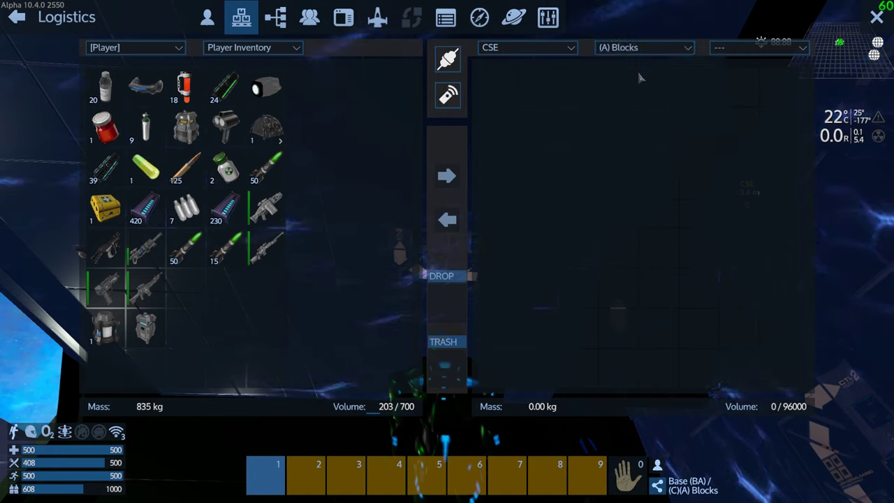
pyautogui.click(676, 47)
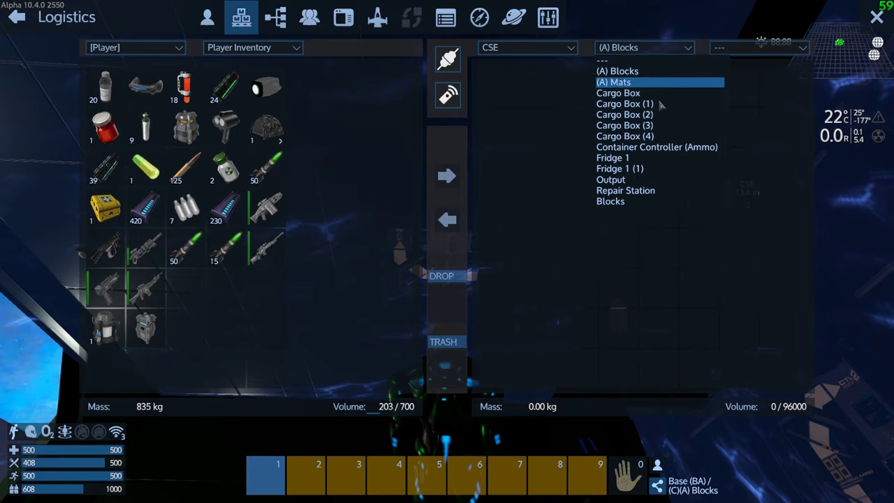
pyautogui.click(624, 201)
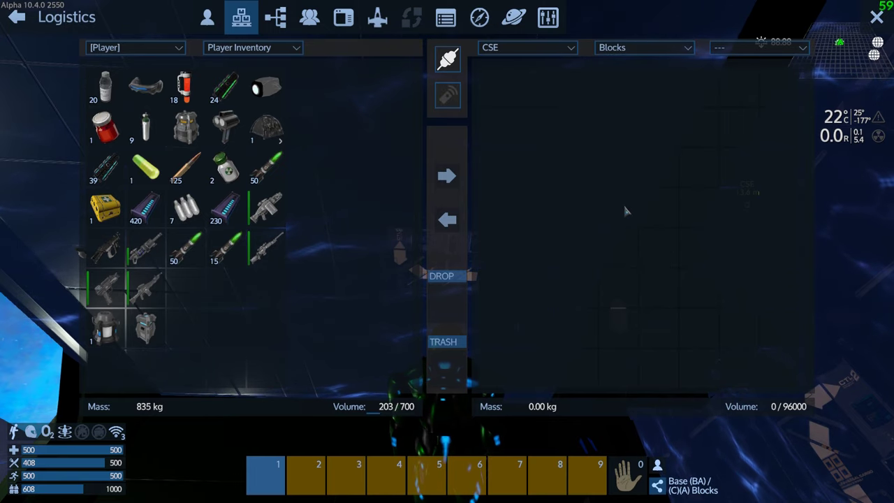
pyautogui.click(876, 18)
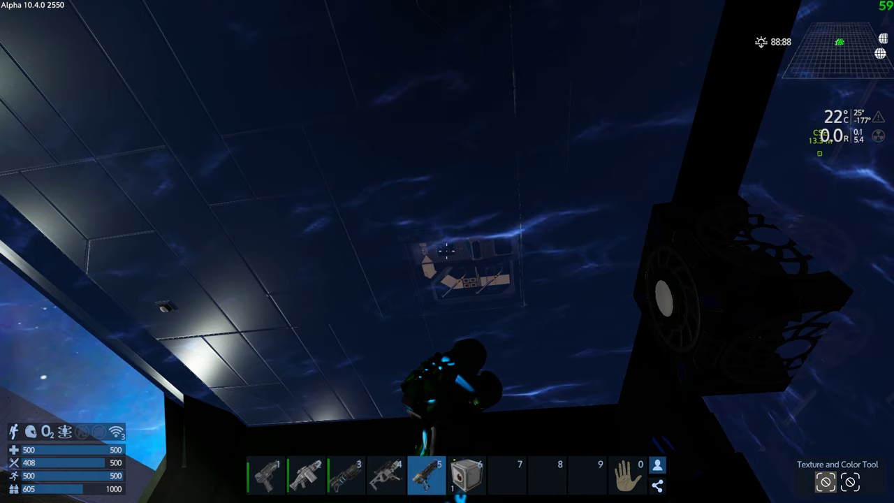
# - Retrieve the ceiling Container Controller with the Multi Tool and ready the slot-6 container block
pyautogui.press('4')
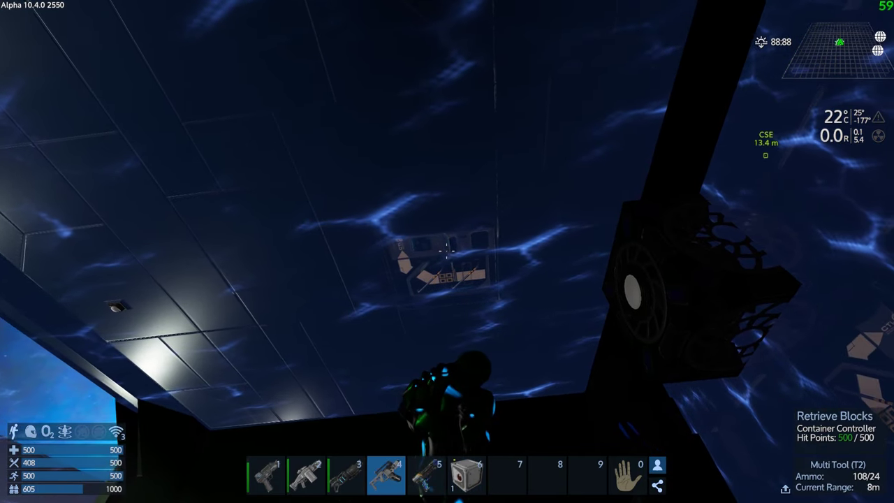
pyautogui.rightClick(447, 250)
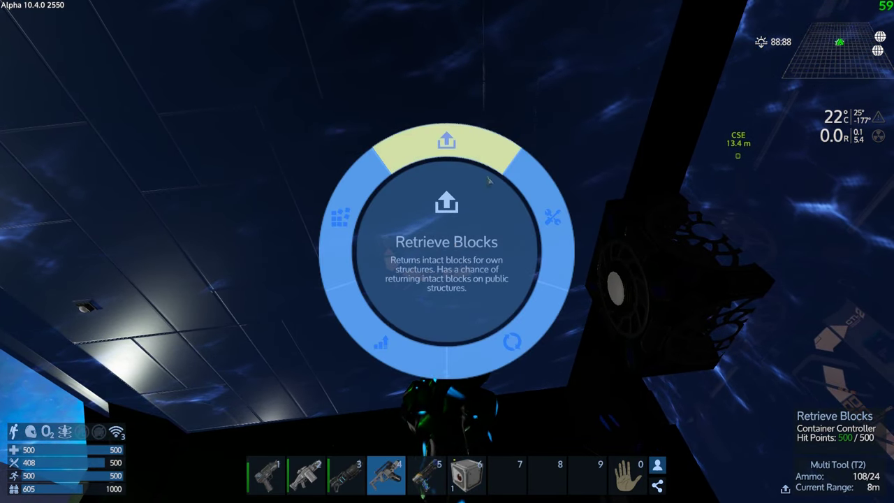
pyautogui.click(459, 143)
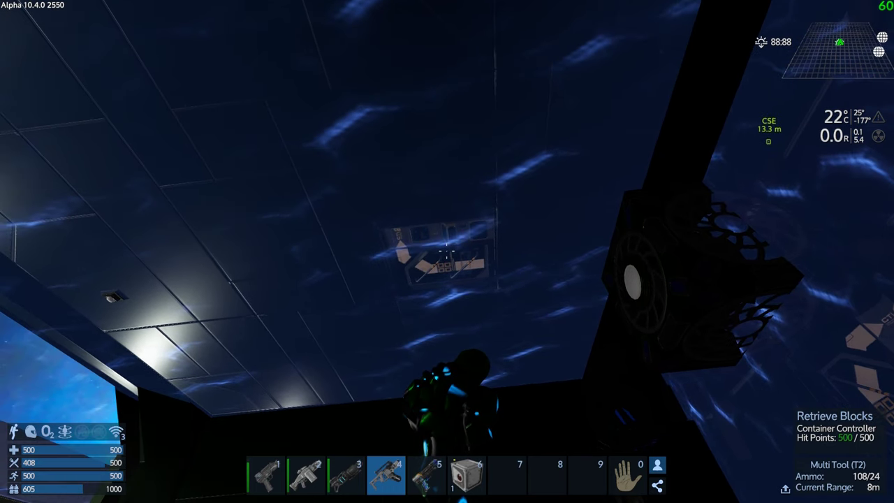
pyautogui.click(446, 252)
pyautogui.click(447, 250)
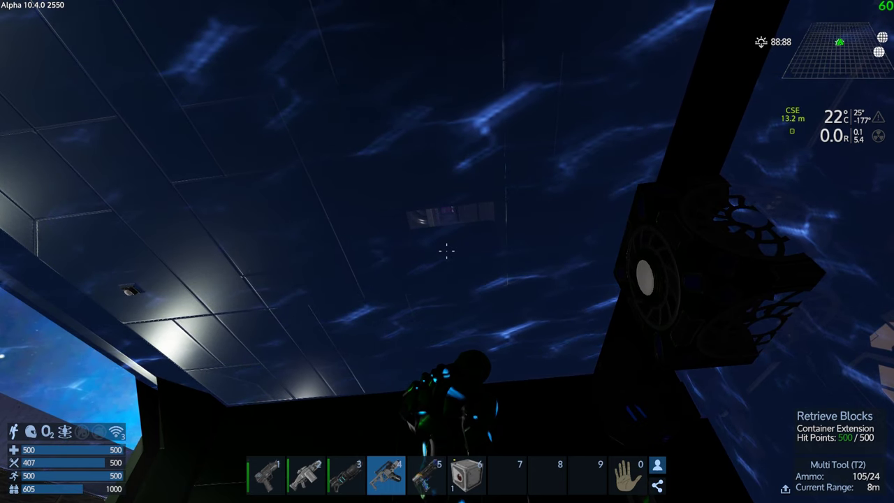
pyautogui.press('6')
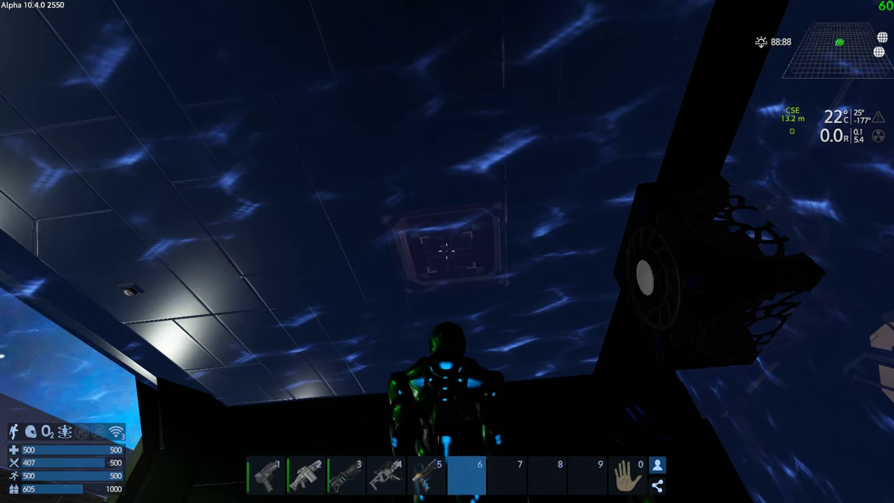
pyautogui.press('space')
pyautogui.press('space')
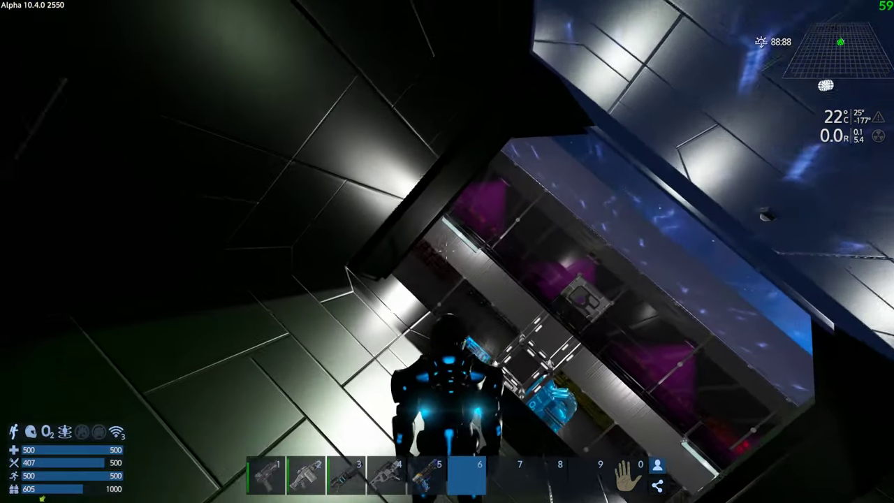
# - Back out of the ship CSE, jetpack upward and switch to third-person view
pyautogui.press('s')
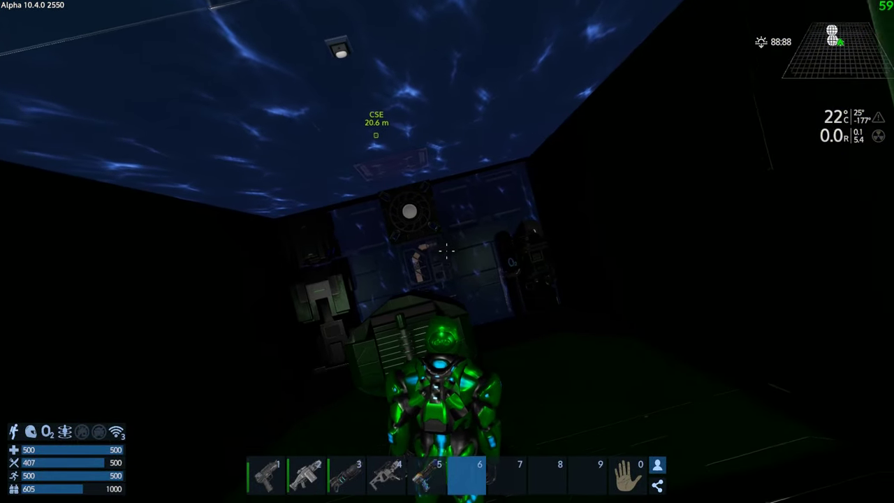
pyautogui.press('space')
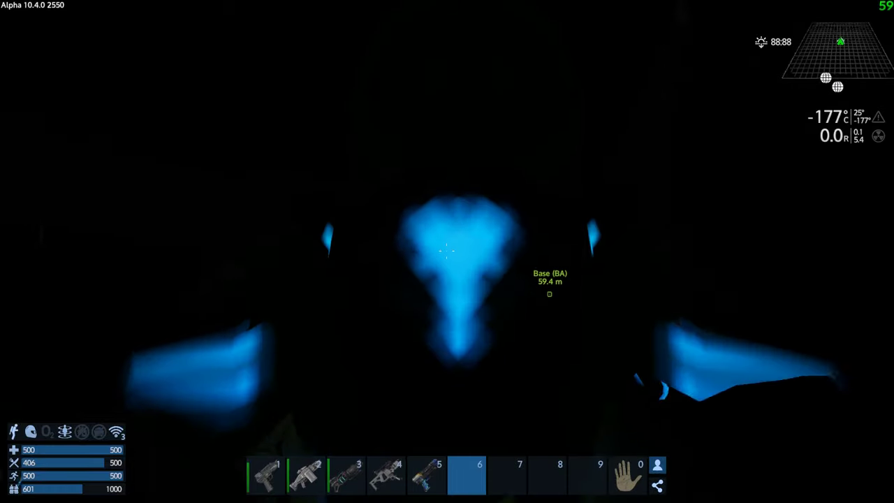
pyautogui.press('v')
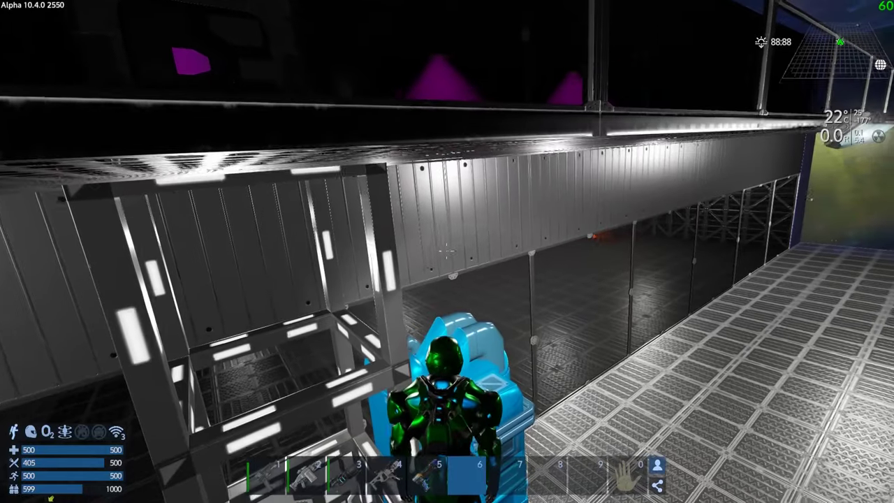
pyautogui.press('p')
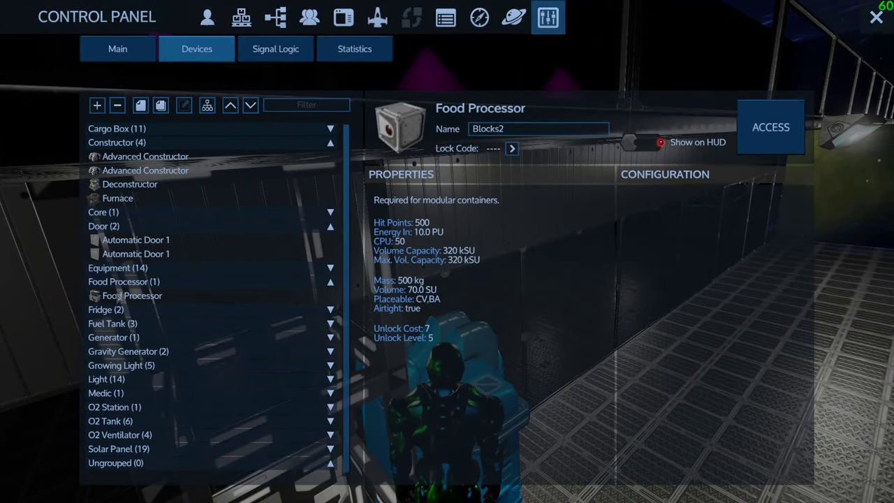
pyautogui.click(114, 295)
pyautogui.doubleClick(114, 295)
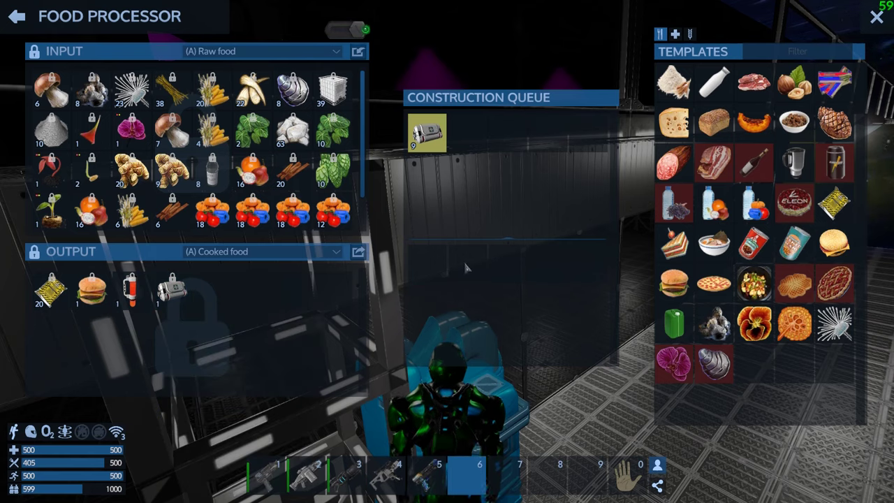
pyautogui.click(676, 35)
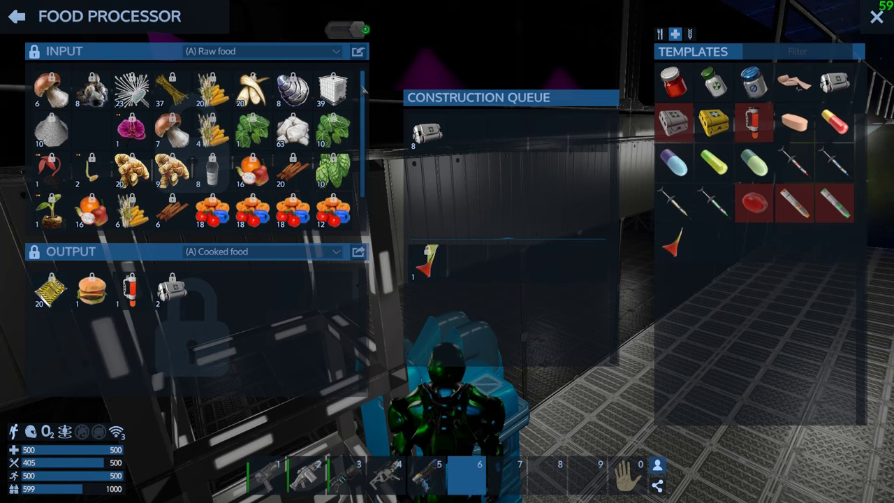
pyautogui.scroll(-1, 362, 111)
pyautogui.scroll(1, 366, 123)
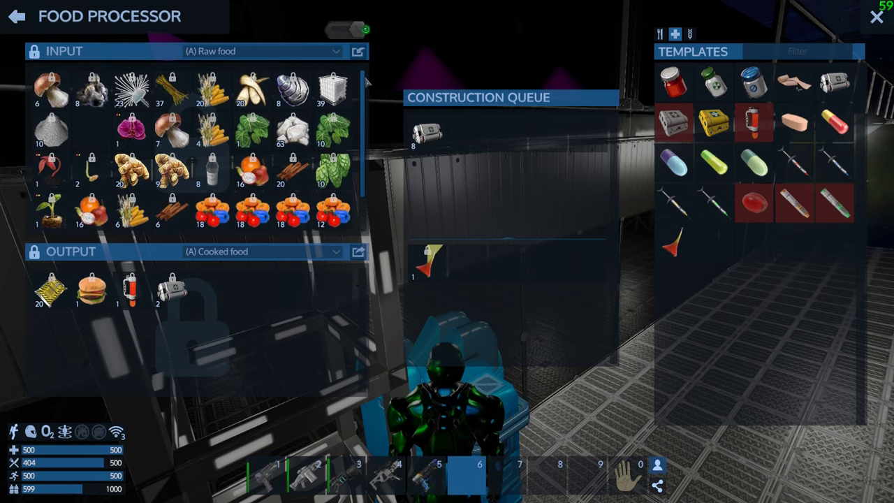
pyautogui.scroll(-1, 367, 83)
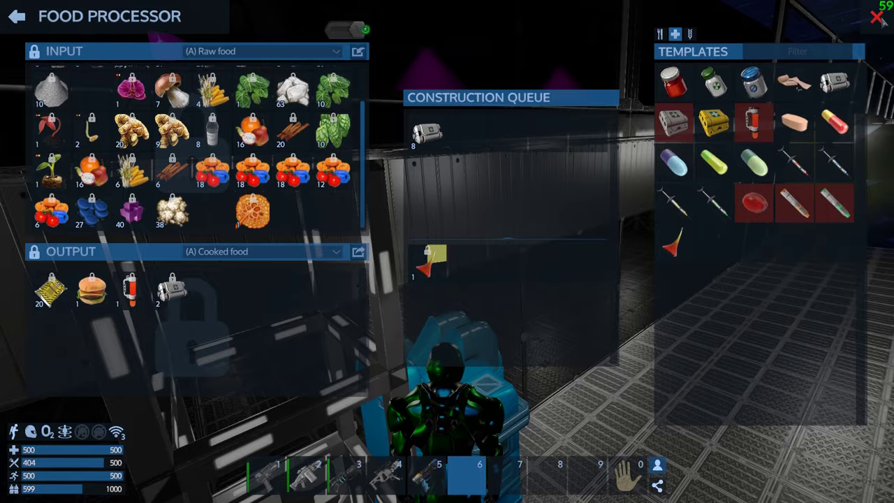
pyautogui.click(877, 17)
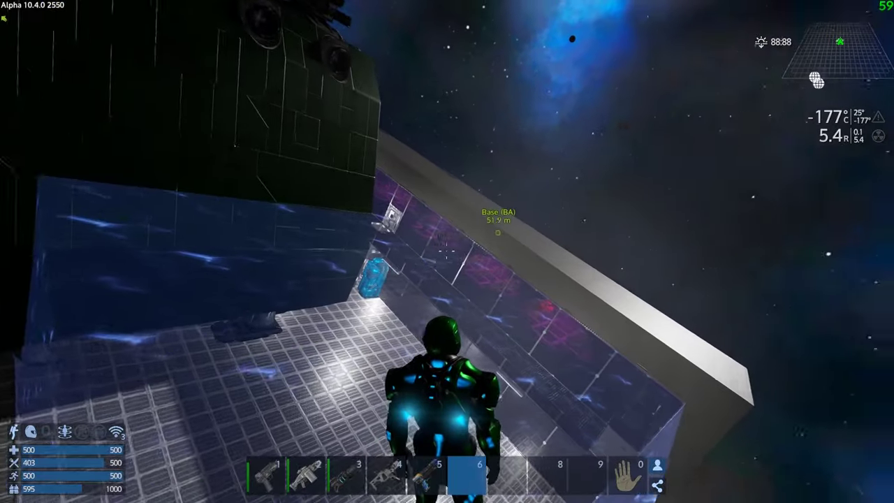
# - Walk into the CSE cabin, check its containers in Logistics, then walk back onto the base deck
pyautogui.press('w')
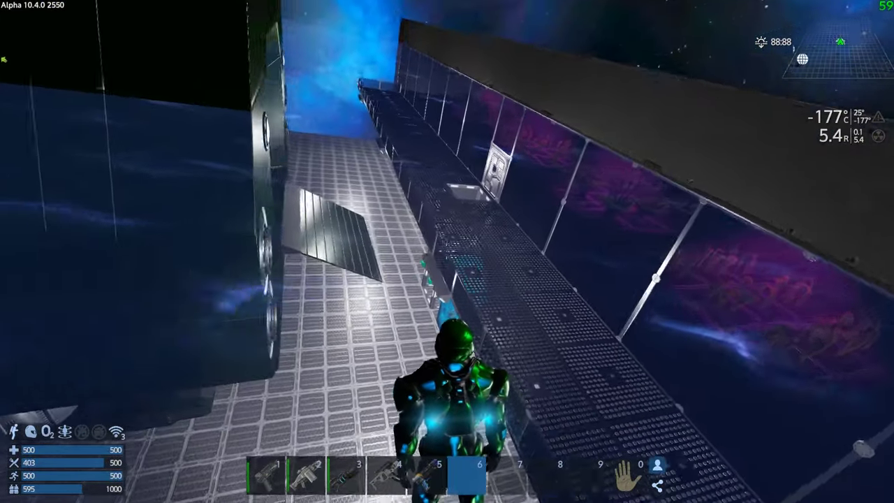
pyautogui.press('w')
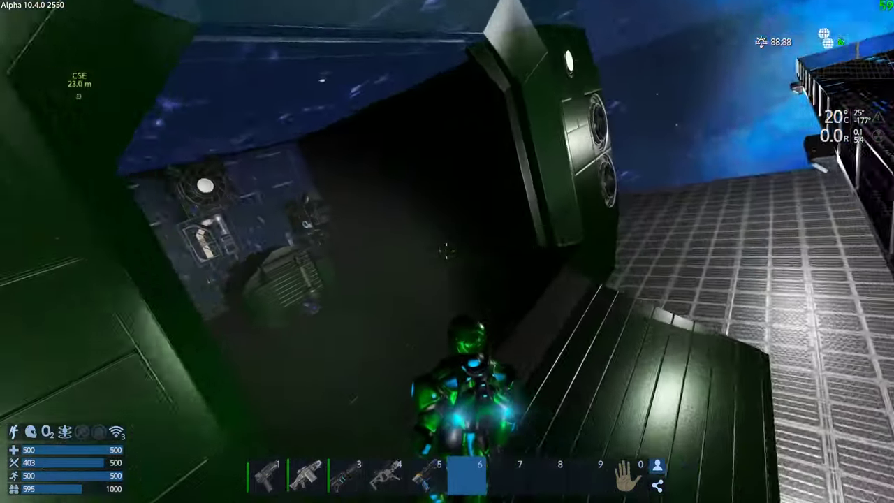
pyautogui.press('w')
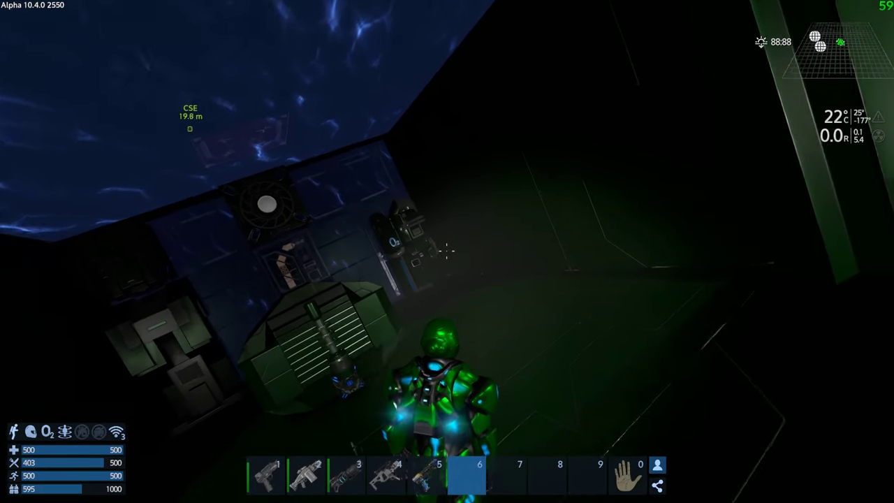
pyautogui.press('f')
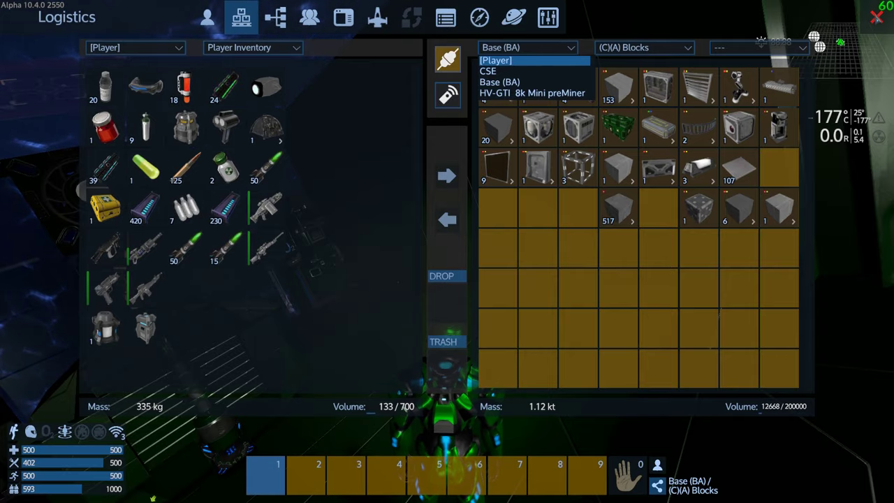
pyautogui.press('Escape')
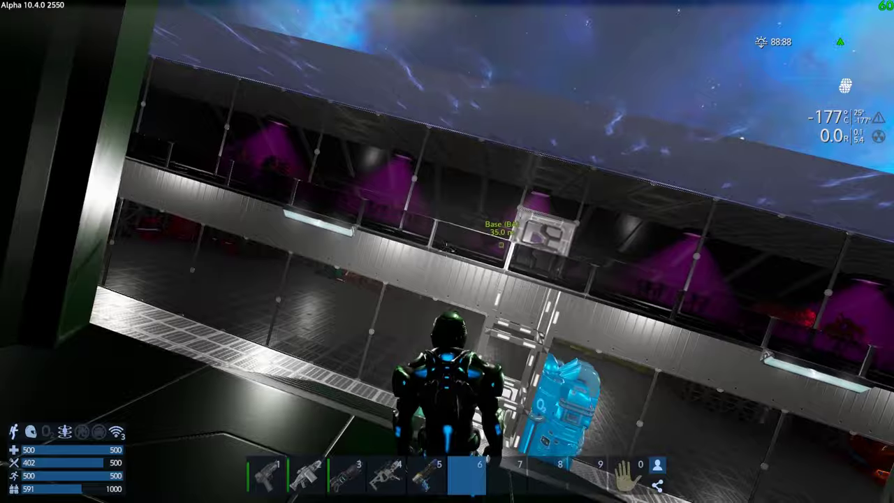
pyautogui.press('w')
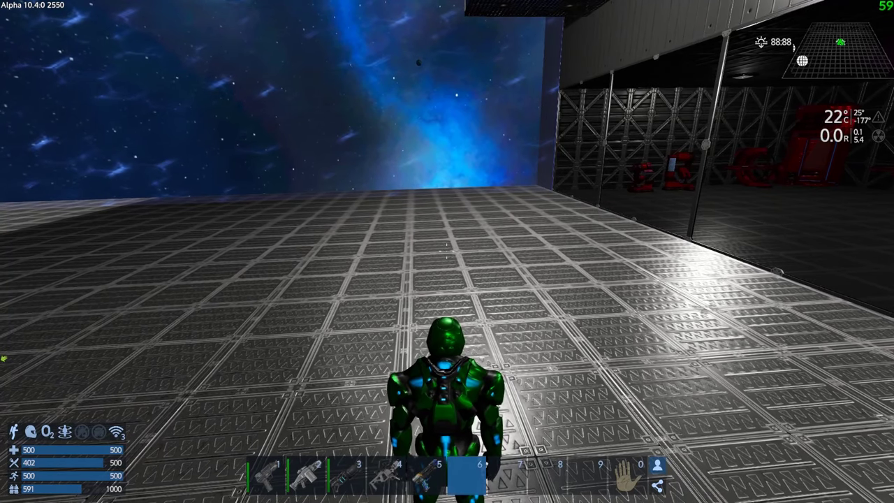
# - Set the Advanced Constructor's Output to (C)(A) Blocks and return to the device list
pyautogui.press('p')
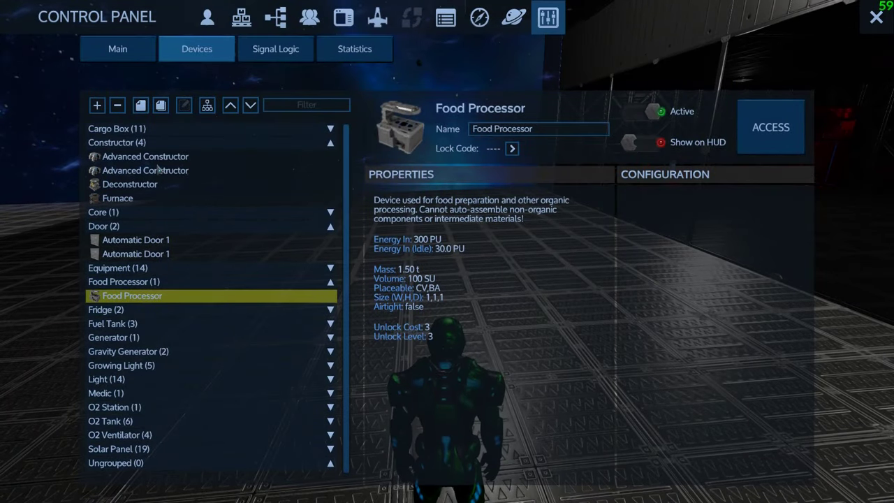
pyautogui.doubleClick(157, 159)
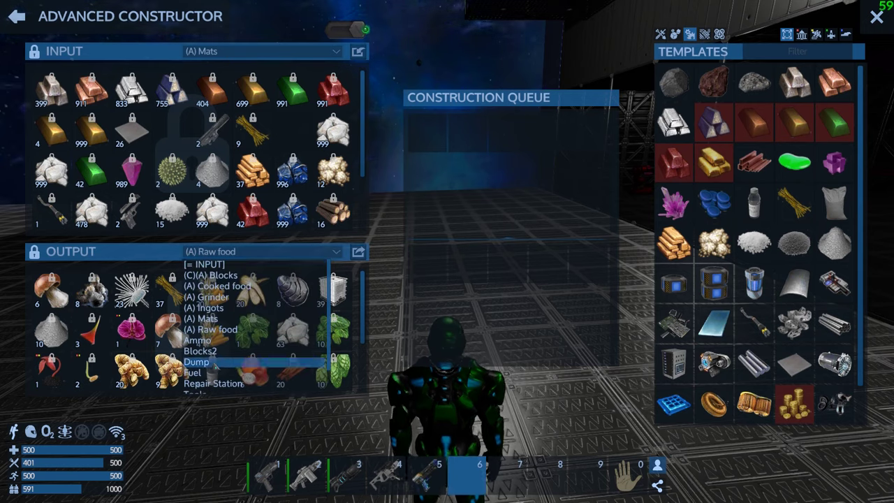
pyautogui.scroll(-2, 221, 358)
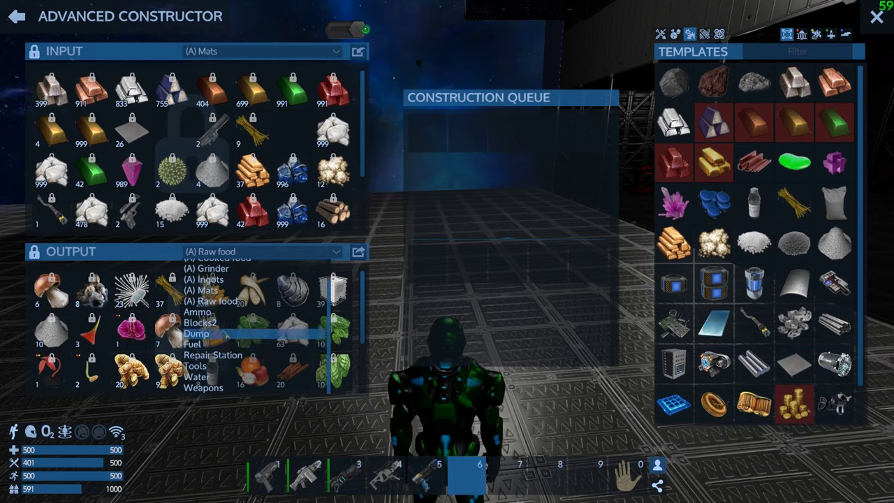
pyautogui.scroll(1, 227, 325)
pyautogui.scroll(1, 228, 321)
pyautogui.scroll(1, 229, 320)
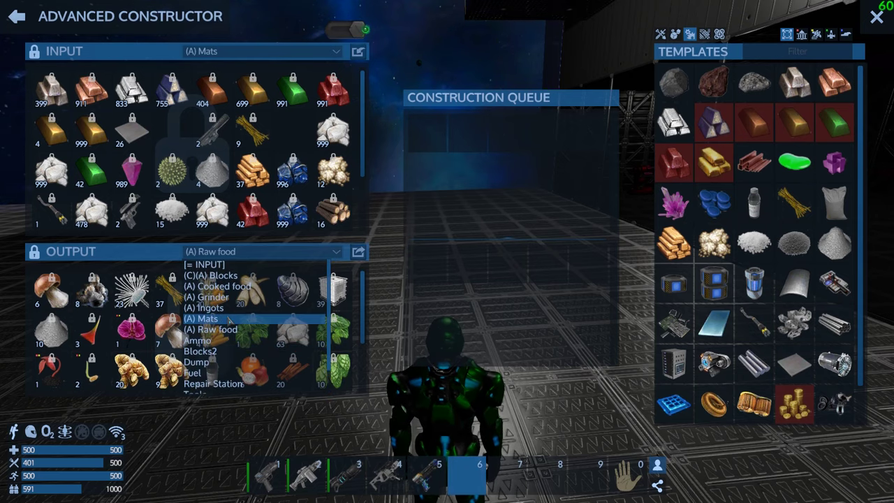
pyautogui.scroll(-2, 229, 320)
pyautogui.scroll(-1, 229, 322)
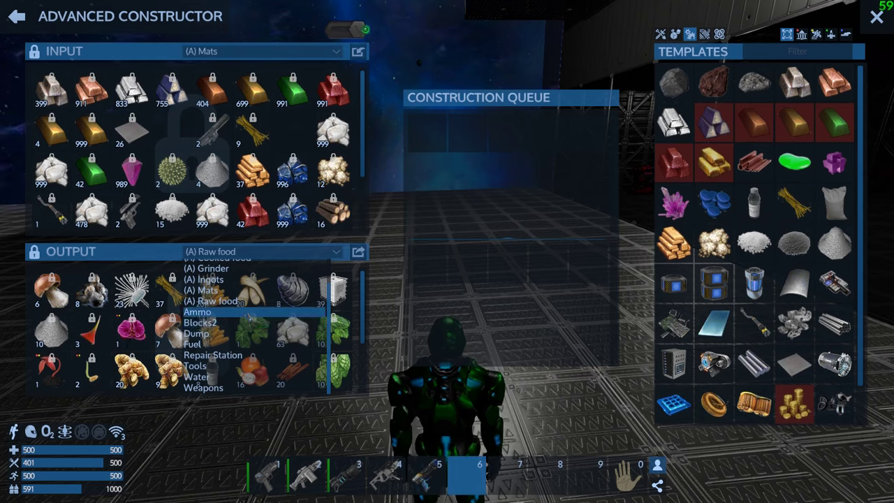
pyautogui.scroll(3, 250, 319)
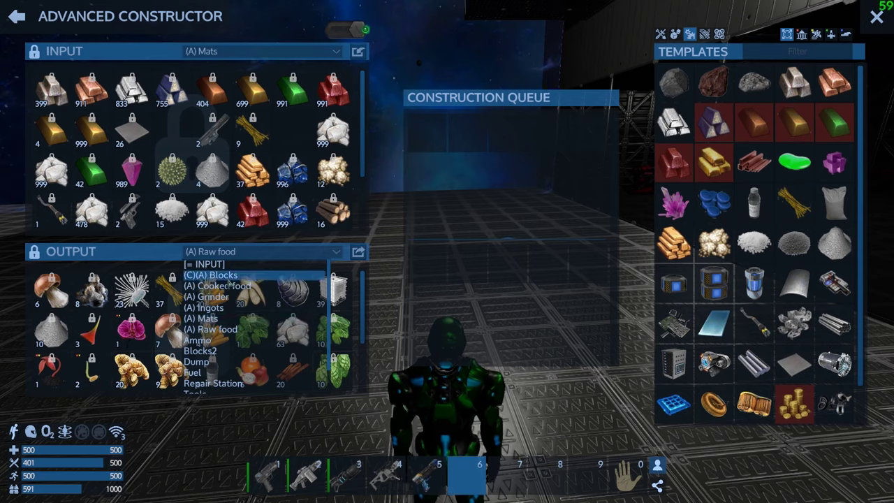
pyautogui.click(209, 275)
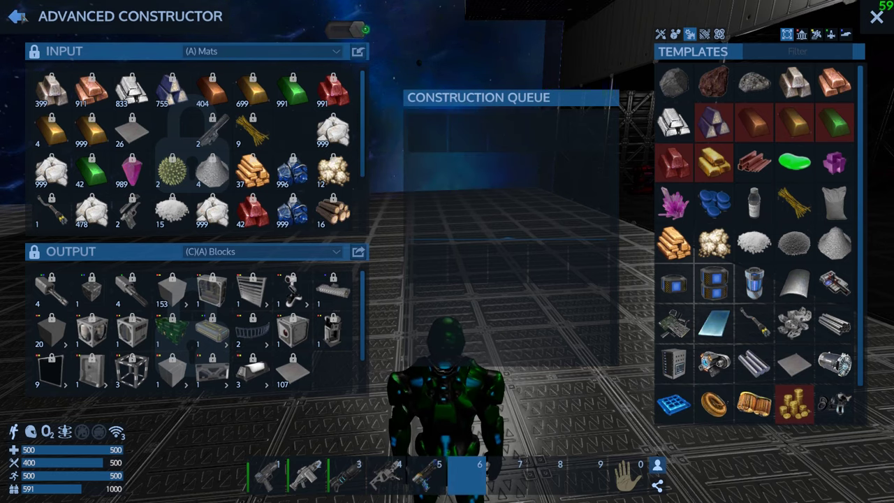
pyautogui.click(21, 16)
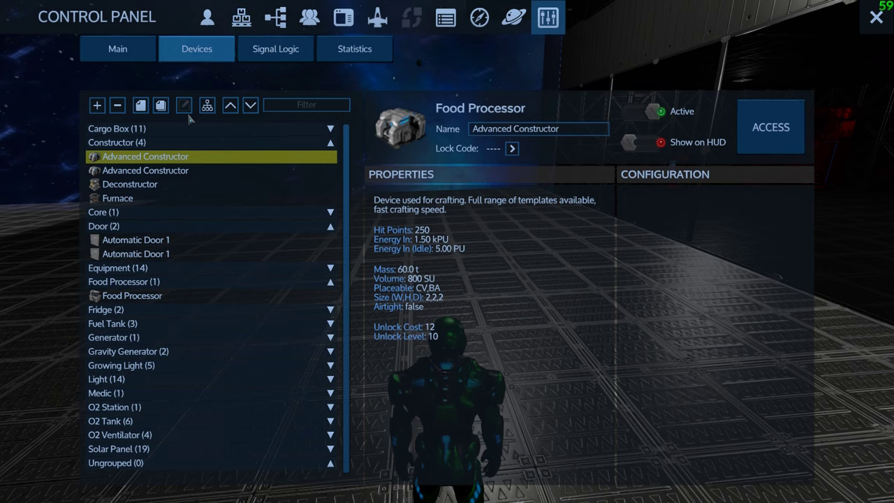
# - In the Advanced Constructor, filter recipes to Blocks and queue six Water Generators
pyautogui.doubleClick(137, 158)
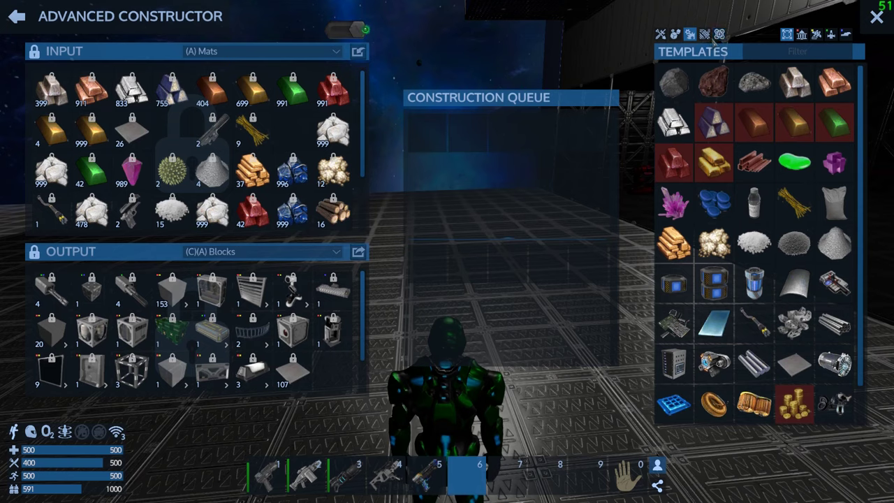
pyautogui.click(661, 34)
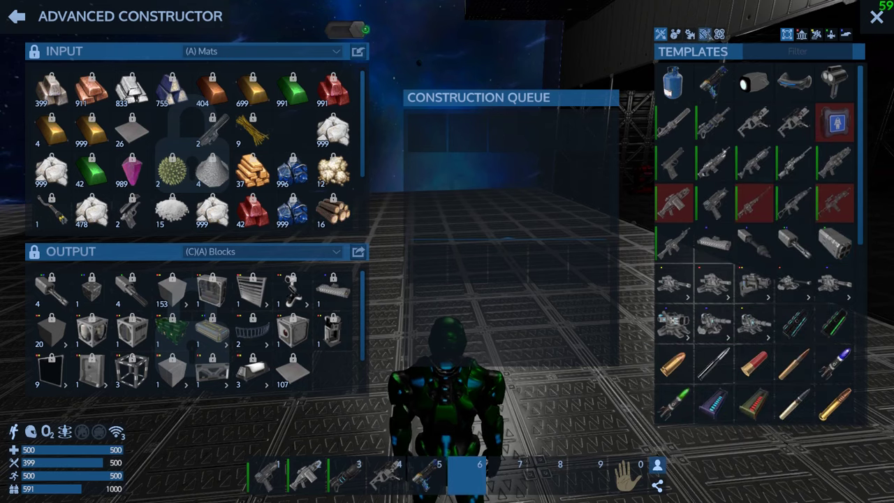
pyautogui.click(660, 33)
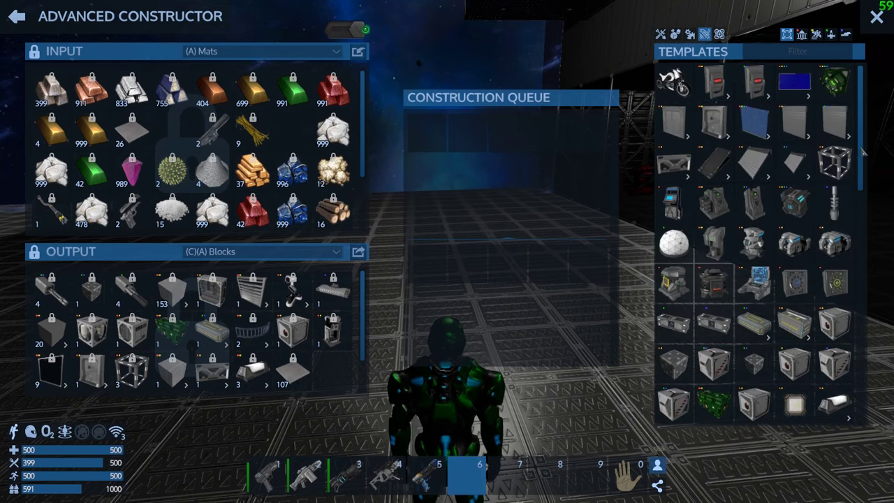
pyautogui.scroll(-3, 831, 210)
pyautogui.scroll(-2, 817, 266)
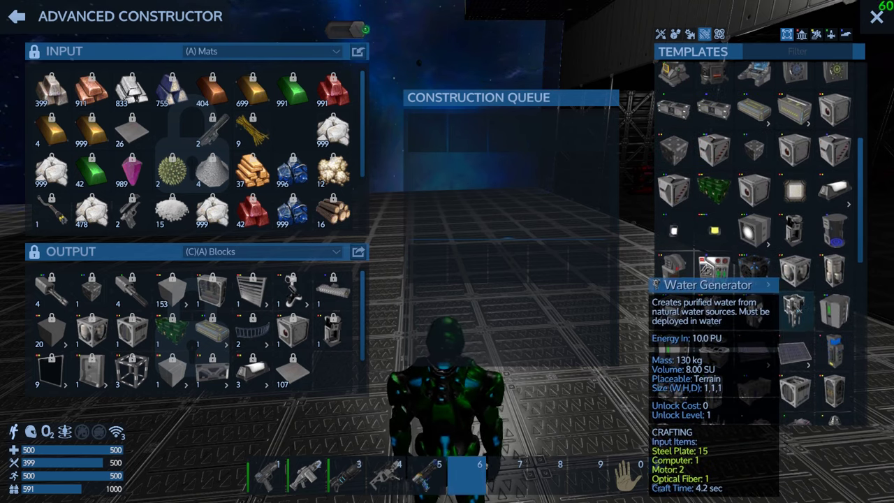
pyautogui.click(794, 308)
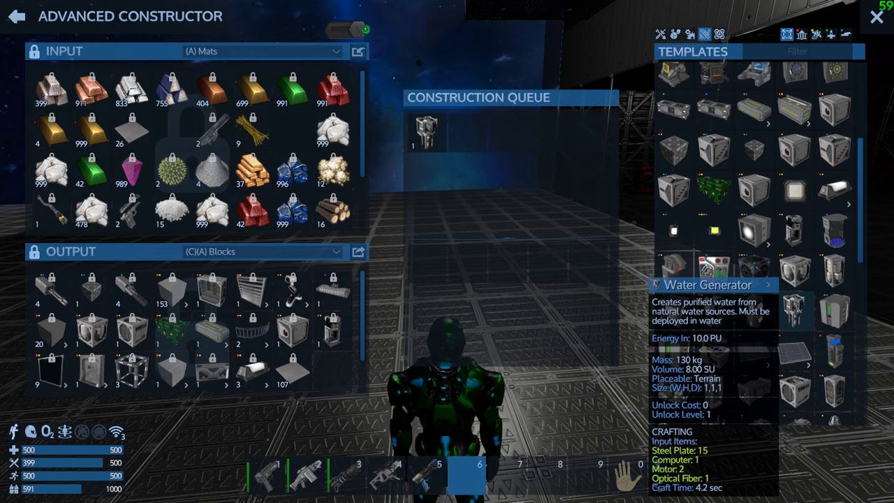
pyautogui.click(795, 308)
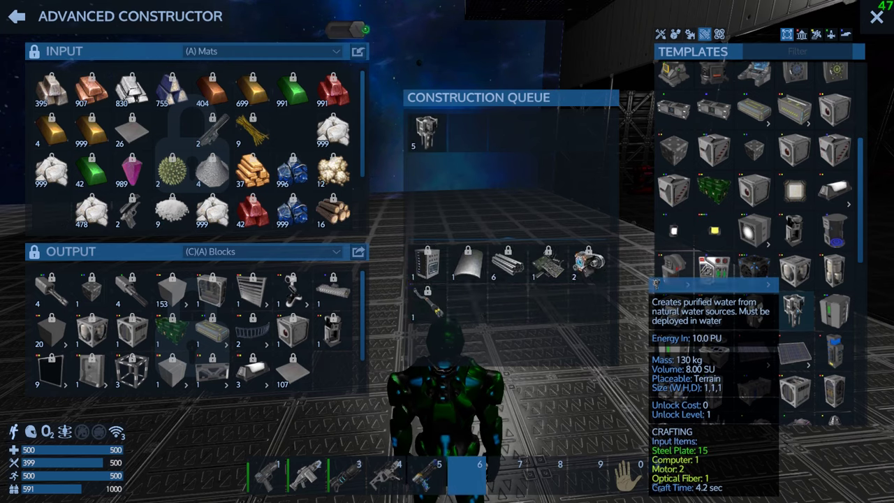
pyautogui.click(786, 307)
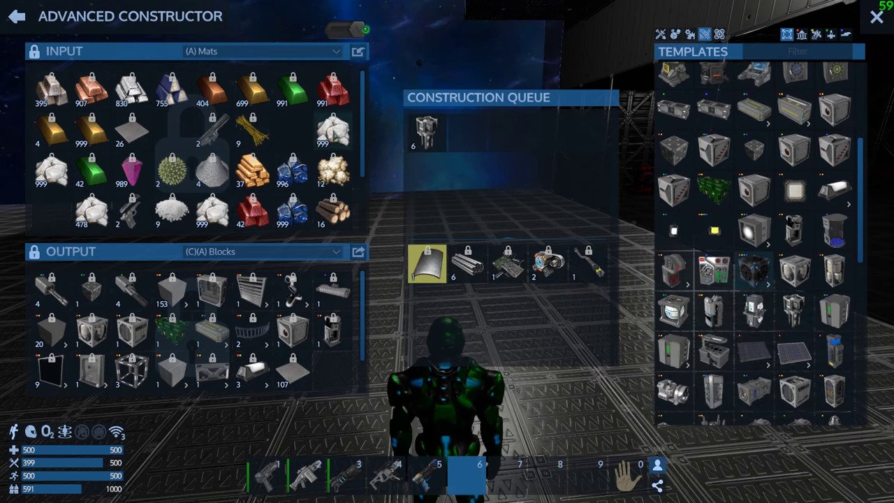
# - Bring up Logistics and browse the base's Fuel container contents
pyautogui.press('Tab')
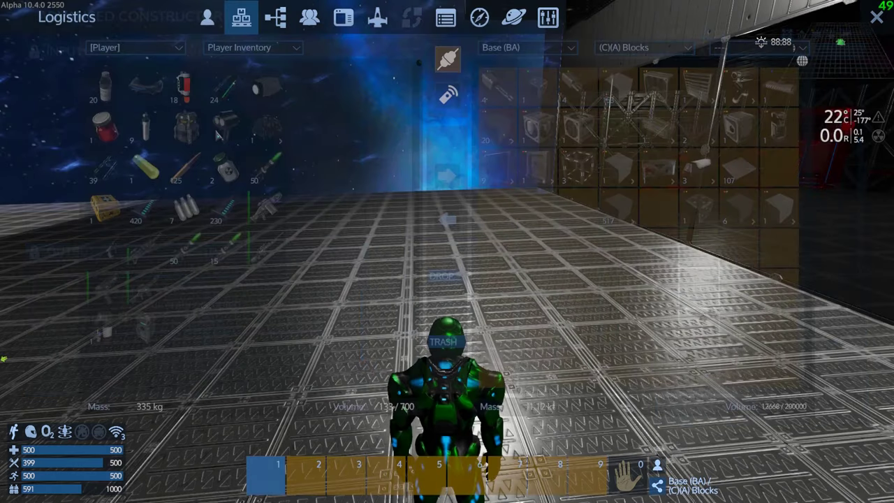
pyautogui.click(172, 51)
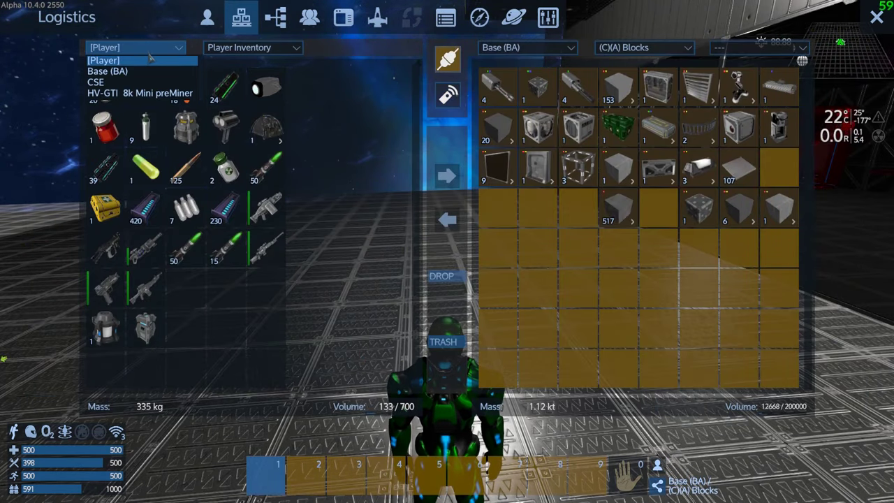
pyautogui.click(674, 49)
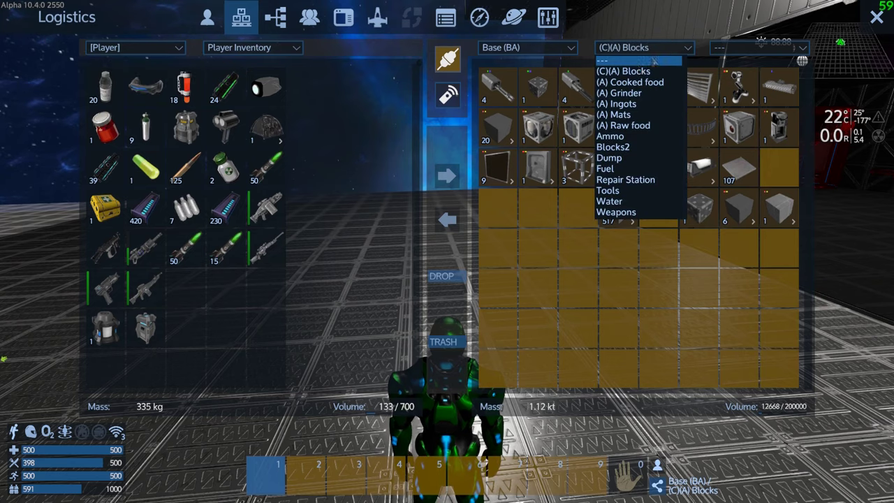
pyautogui.click(627, 173)
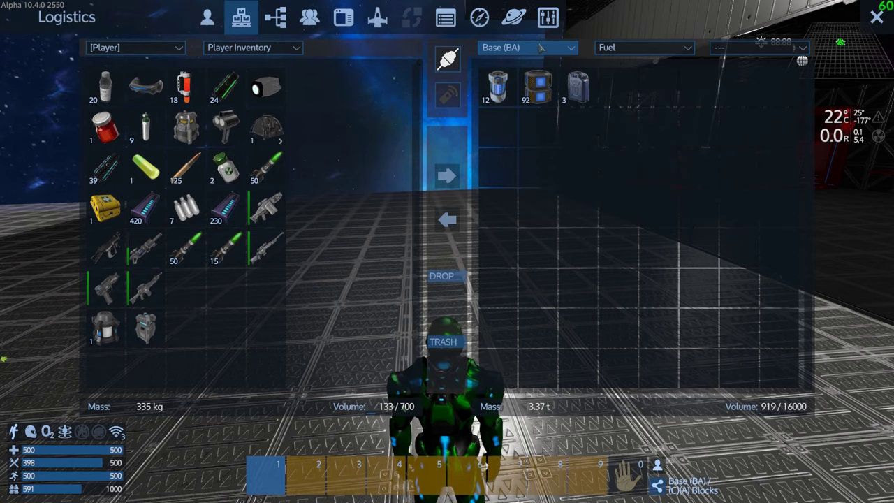
pyautogui.click(172, 47)
pyautogui.click(97, 80)
pyautogui.click(273, 49)
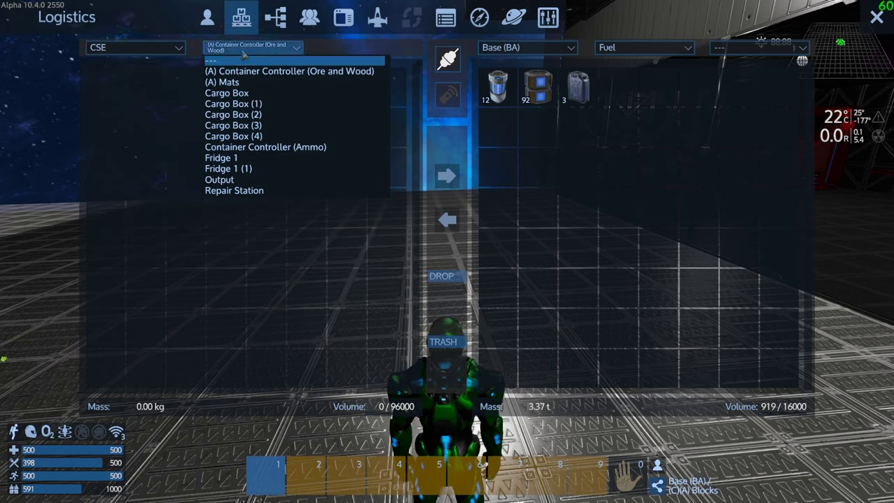
pyautogui.click(243, 50)
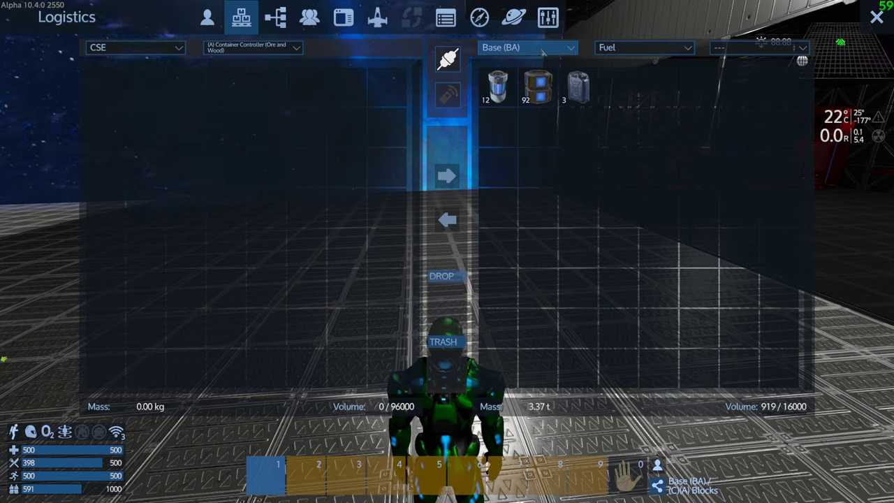
# - Show the CSE [Fuel] tank on the right and the base (BA) Fuel container on the left
pyautogui.click(524, 48)
pyautogui.click(488, 82)
pyautogui.click(758, 47)
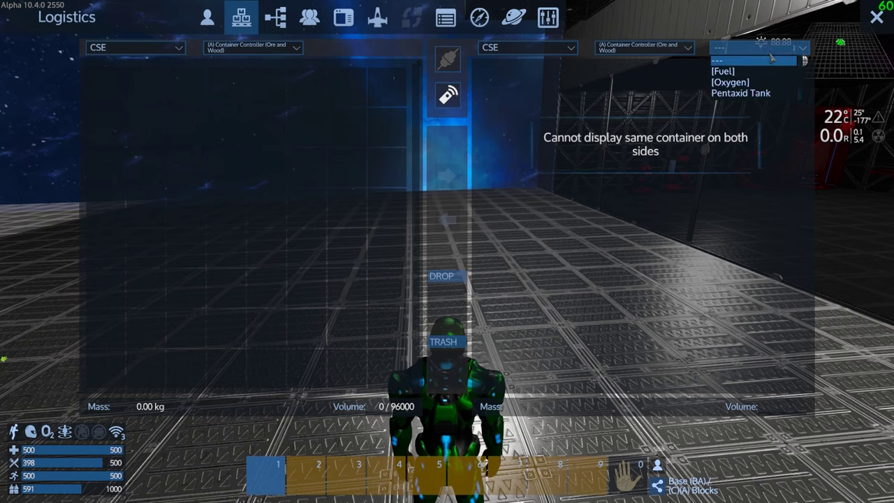
pyautogui.click(731, 75)
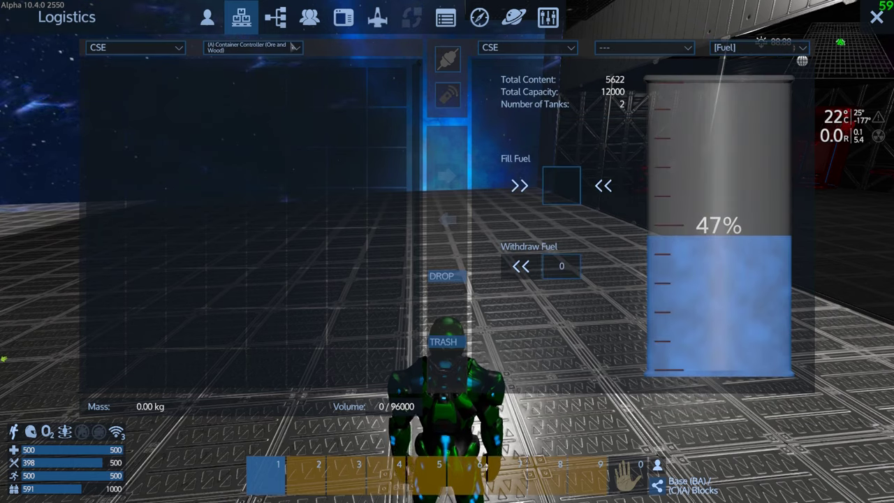
pyautogui.click(147, 50)
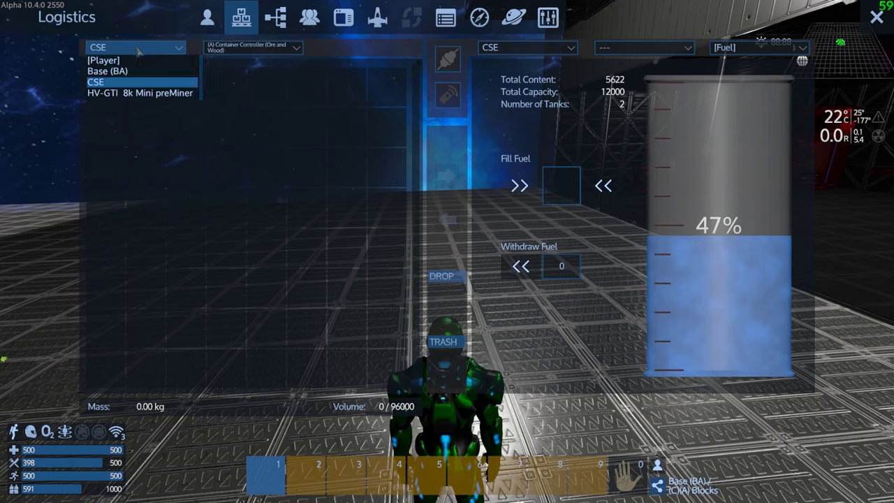
pyautogui.click(114, 77)
pyautogui.click(252, 47)
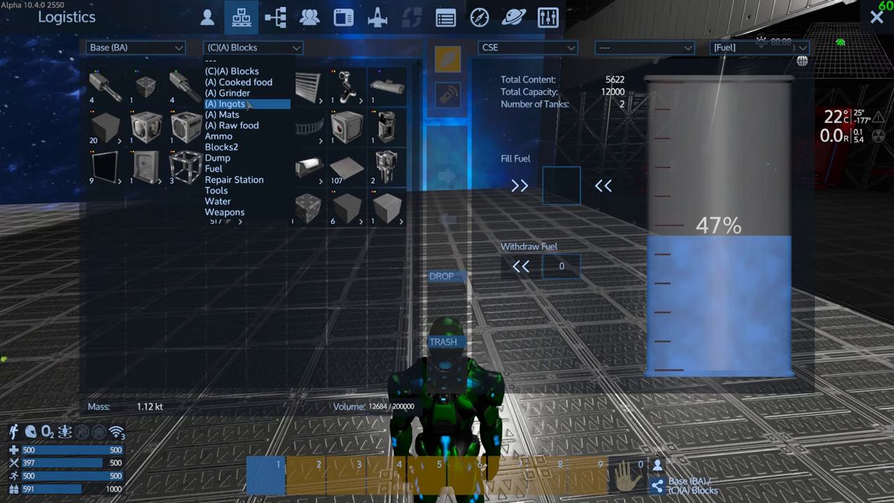
pyautogui.click(237, 71)
pyautogui.click(263, 47)
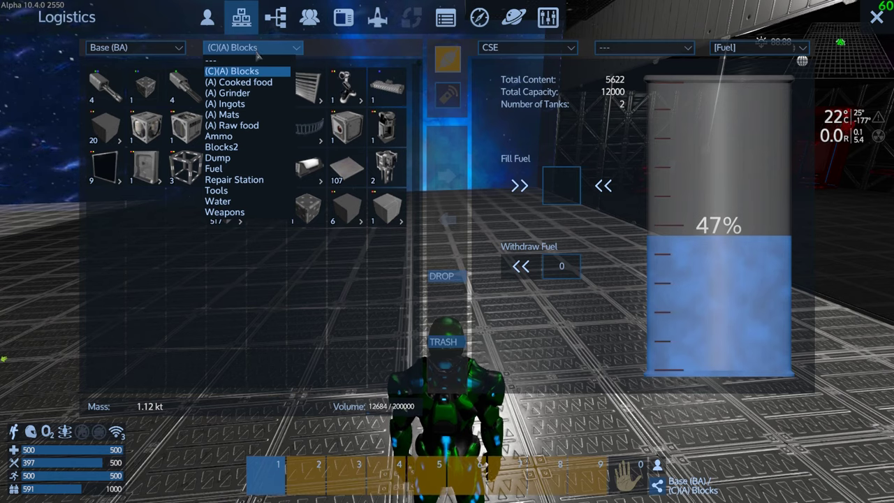
pyautogui.click(216, 168)
pyautogui.moveTo(146, 86)
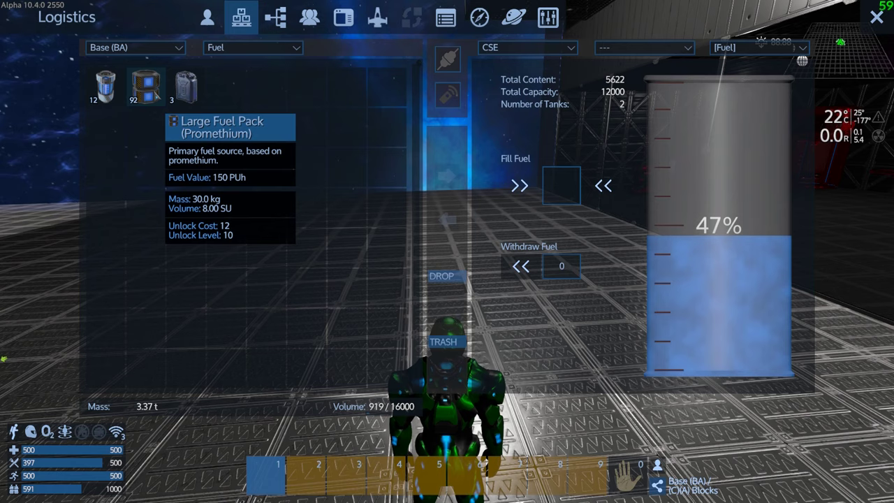
# - Fill the CSE tank to 99% with Large Fuel Packs and return the leftovers to the base
pyautogui.moveTo(146, 90)
pyautogui.mouseDown()
pyautogui.moveTo(157, 95)
pyautogui.moveTo(146, 119)
pyautogui.moveTo(561, 185)
pyautogui.mouseUp()
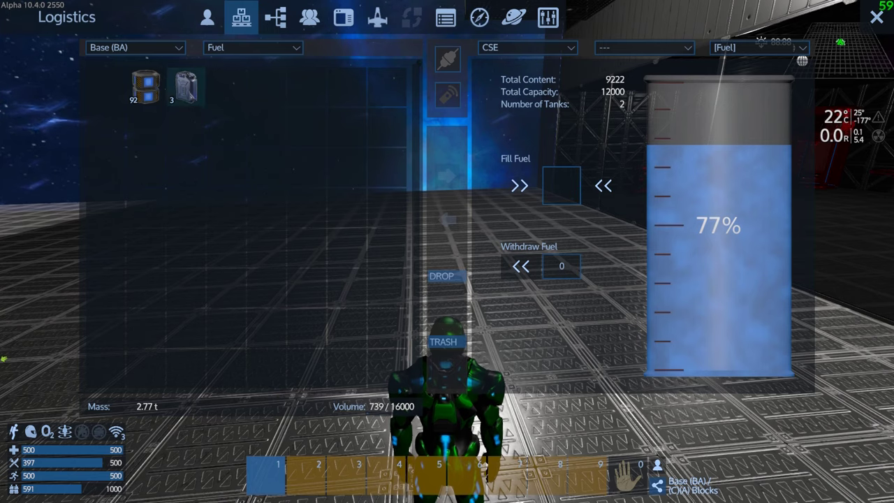
pyautogui.moveTo(146, 90)
pyautogui.mouseDown()
pyautogui.moveTo(649, 223)
pyautogui.moveTo(562, 185)
pyautogui.mouseUp()
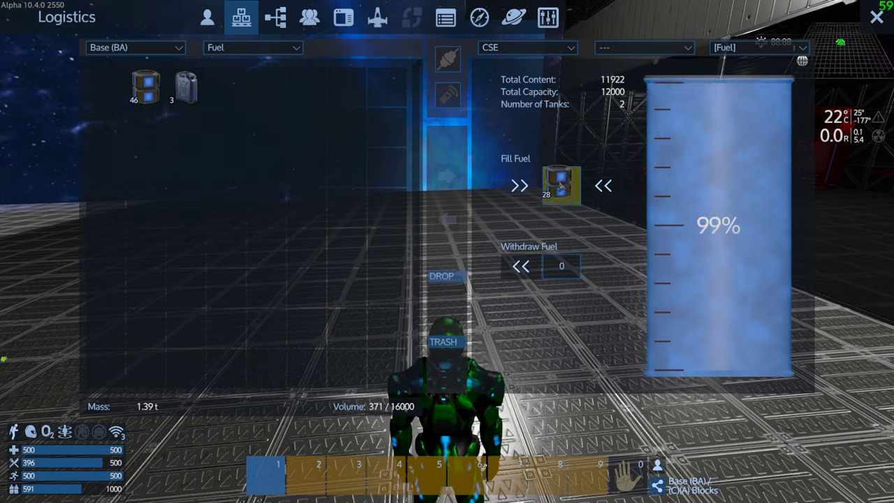
pyautogui.moveTo(561, 183)
pyautogui.mouseDown()
pyautogui.moveTo(142, 83)
pyautogui.moveTo(110, 87)
pyautogui.mouseUp()
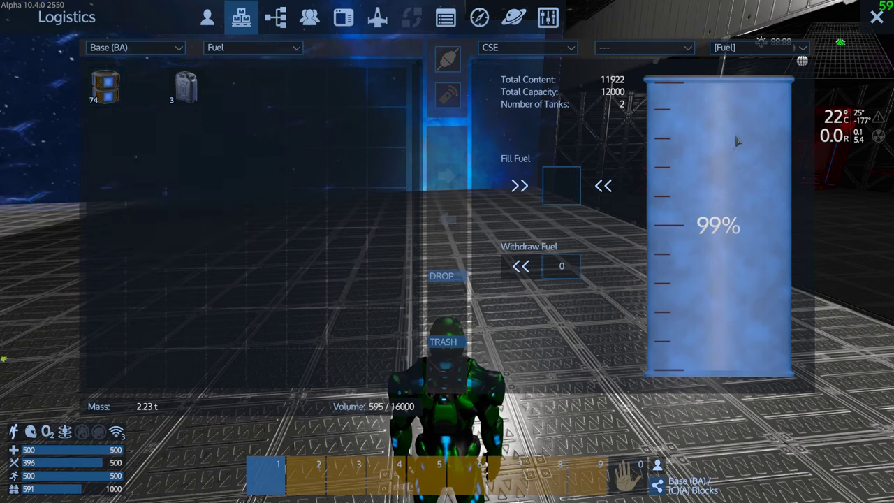
pyautogui.moveTo(186, 87); pyautogui.dragTo(144, 87)
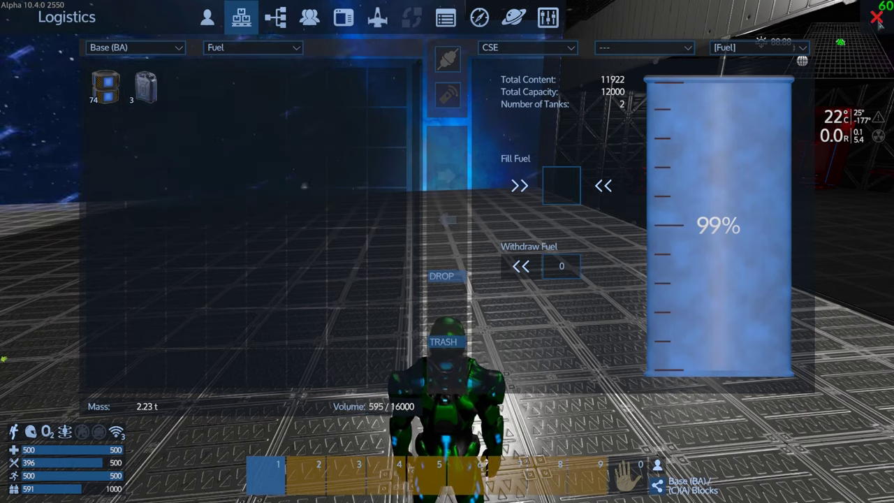
pyautogui.click(643, 47)
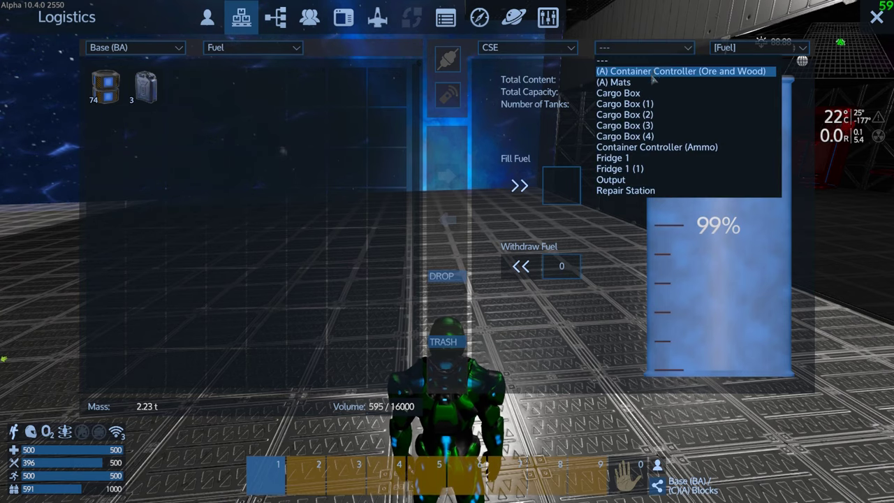
# - Pair the CSE's (A) Mats container with the base's (A) Ingots container
pyautogui.click(649, 73)
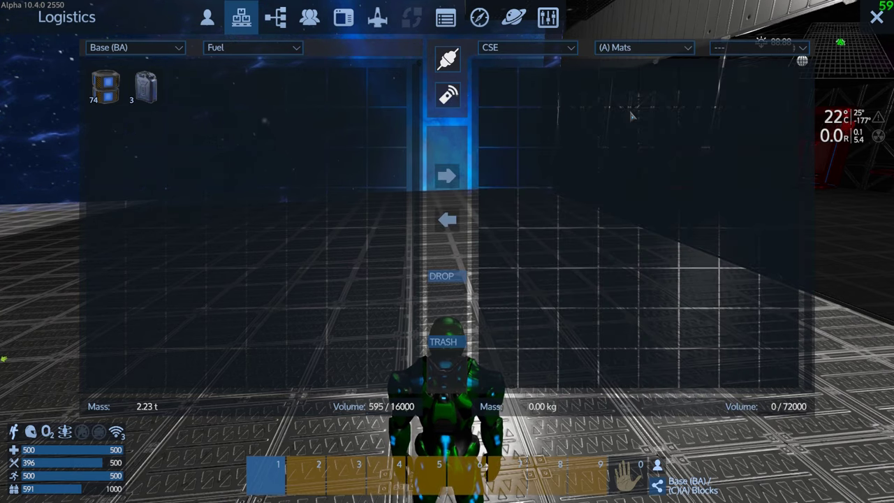
pyautogui.click(133, 47)
pyautogui.click(285, 49)
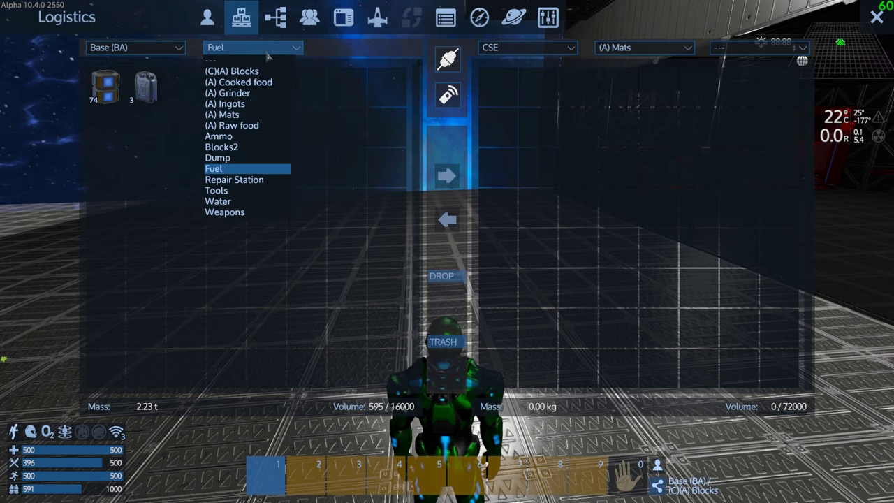
pyautogui.click(251, 103)
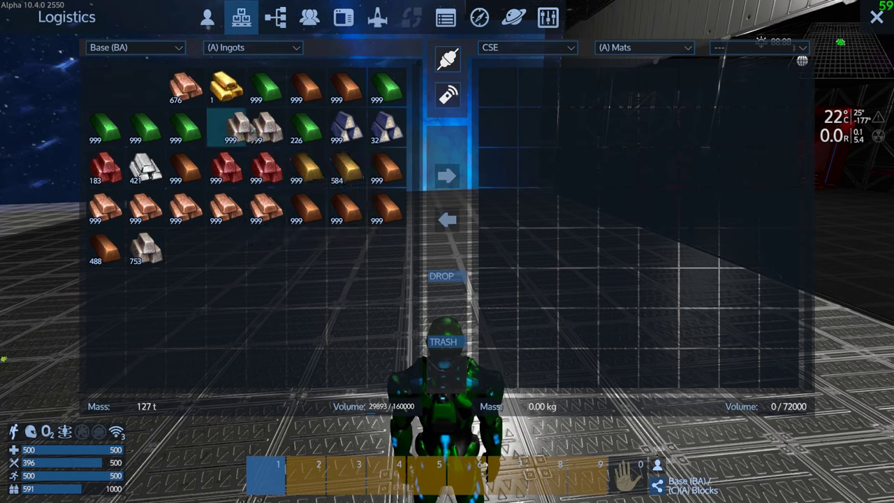
# - Move iron, silicon, copper, and half the cobalt, neodymium, gold and green ingots into the CSE
pyautogui.moveTo(226, 128); pyautogui.dragTo(497, 88)
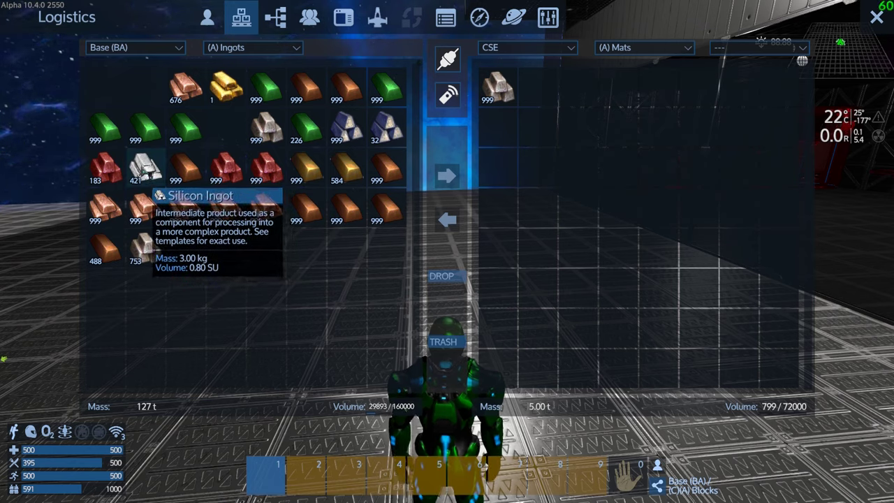
pyautogui.moveTo(146, 168); pyautogui.dragTo(538, 84)
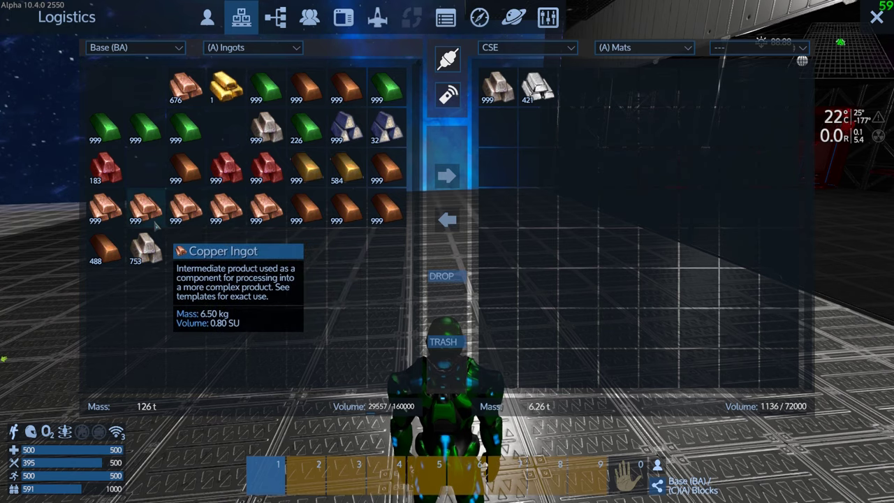
pyautogui.moveTo(105, 208); pyautogui.dragTo(587, 151)
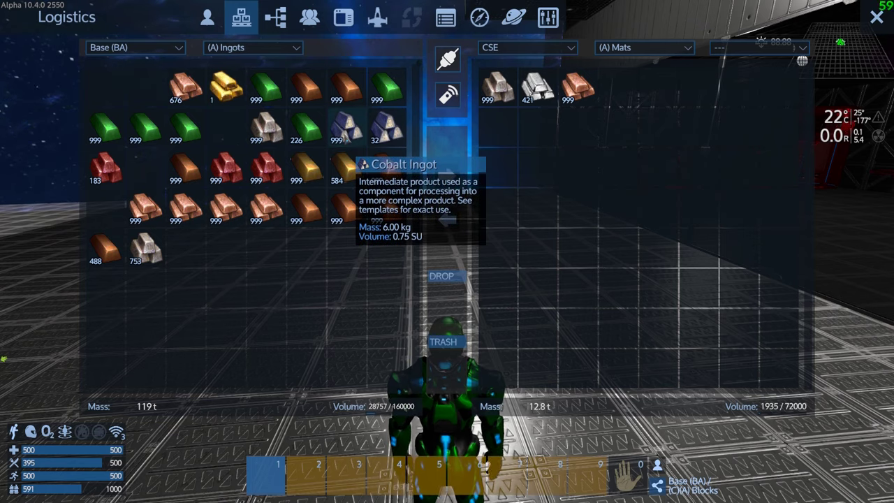
pyautogui.moveTo(347, 128)
pyautogui.mouseDown()
pyautogui.moveTo(627, 88)
pyautogui.moveTo(347, 127)
pyautogui.mouseUp()
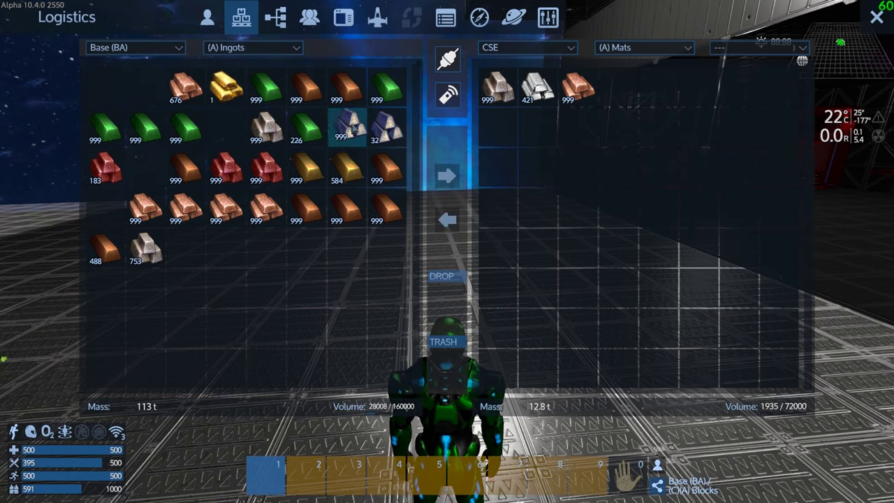
pyautogui.moveTo(352, 129); pyautogui.dragTo(663, 87)
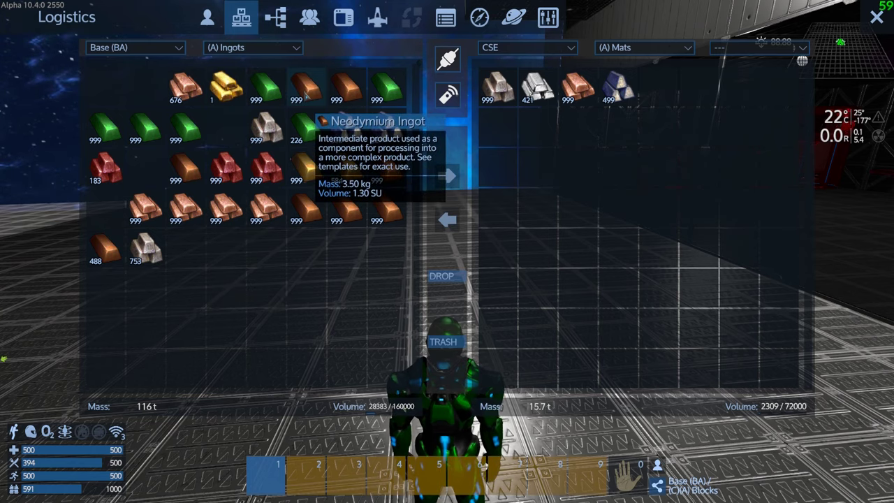
pyautogui.moveTo(305, 96); pyautogui.dragTo(660, 89)
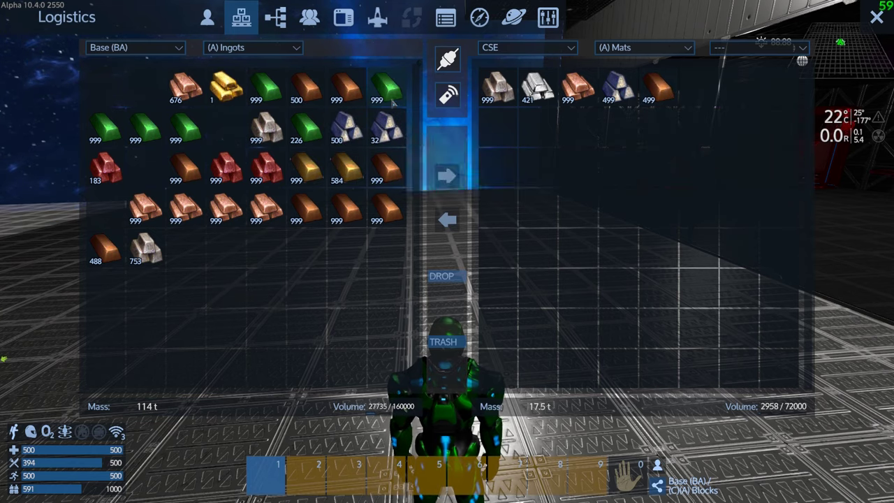
pyautogui.moveTo(307, 168); pyautogui.dragTo(705, 90)
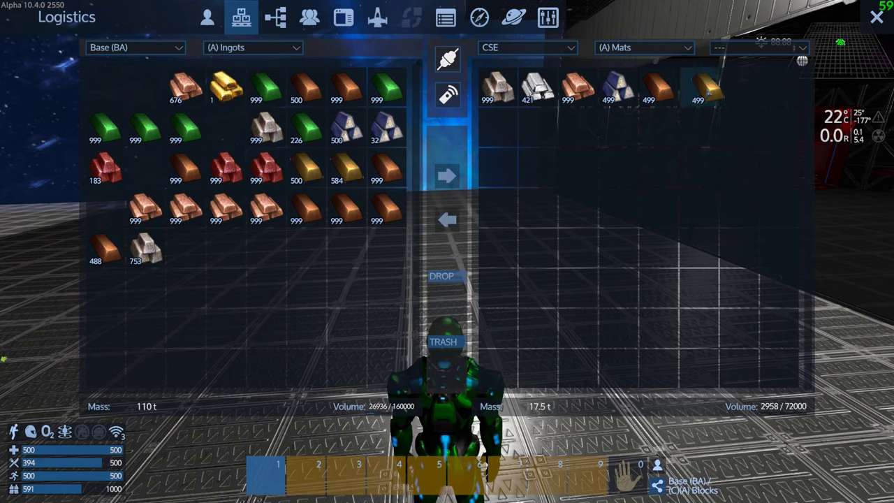
pyautogui.moveTo(386, 90)
pyautogui.mouseDown()
pyautogui.moveTo(824, 104)
pyautogui.moveTo(739, 90)
pyautogui.mouseUp()
pyautogui.moveTo(266, 167)
pyautogui.mouseDown()
pyautogui.moveTo(768, 112)
pyautogui.moveTo(778, 89)
pyautogui.mouseUp()
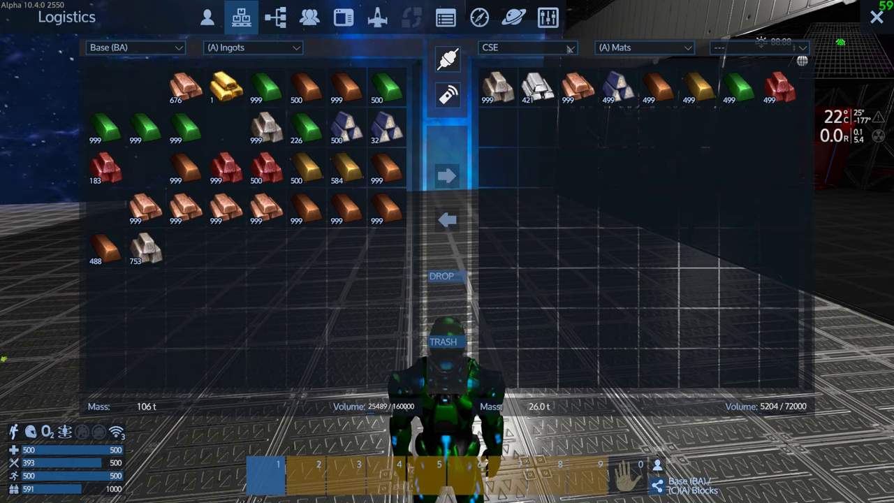
# - From base Mats, move wood logs (returning 11), water containers, blue ore and half the Pentaxid to the CSE
pyautogui.click(237, 49)
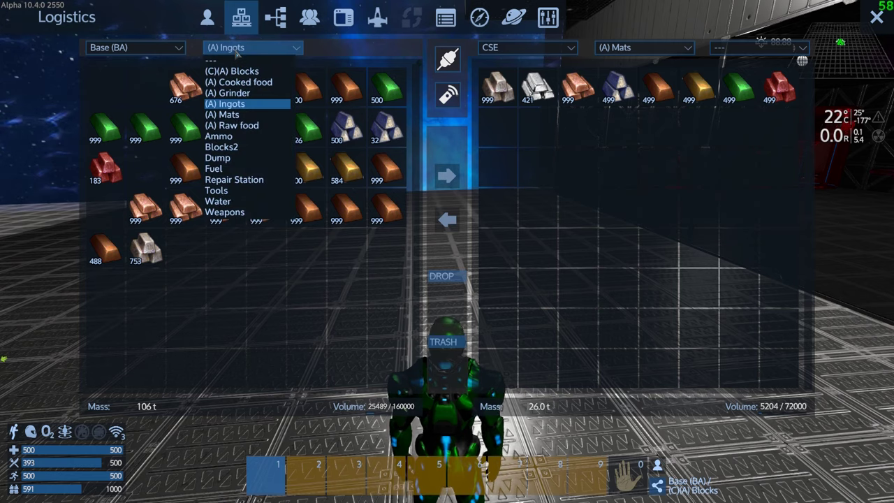
pyautogui.click(231, 115)
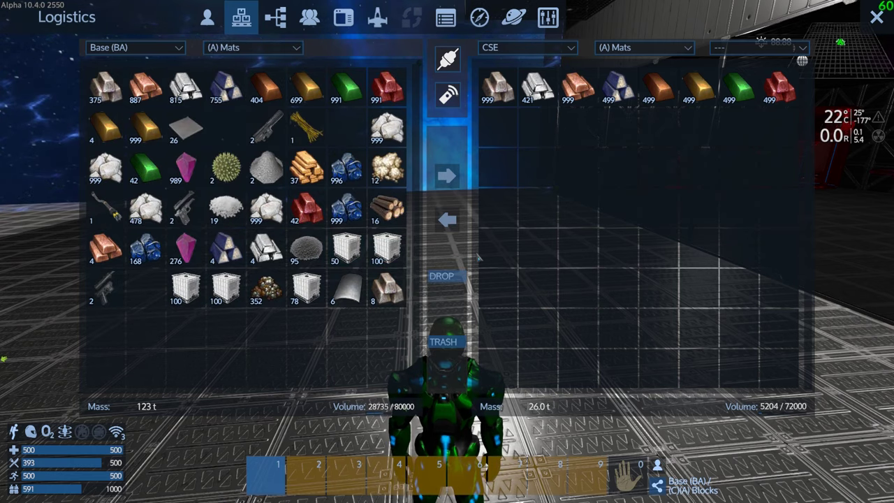
pyautogui.moveTo(387, 208); pyautogui.dragTo(503, 117)
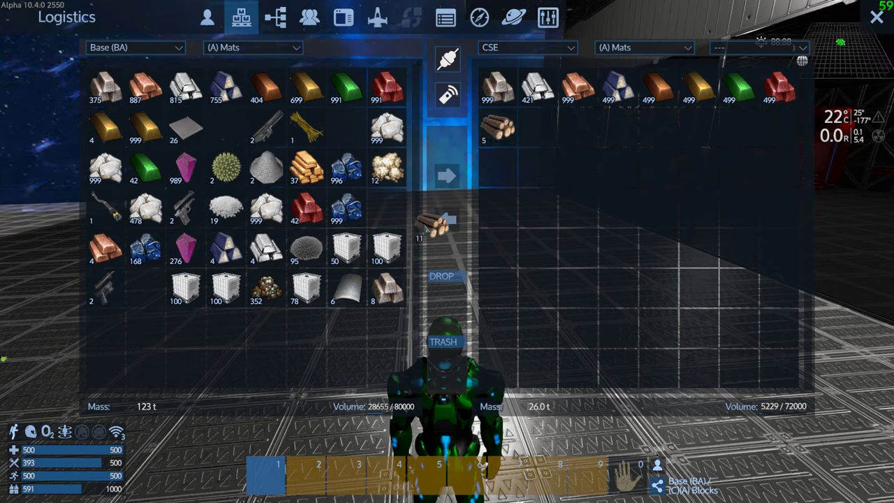
pyautogui.moveTo(497, 134); pyautogui.dragTo(387, 210)
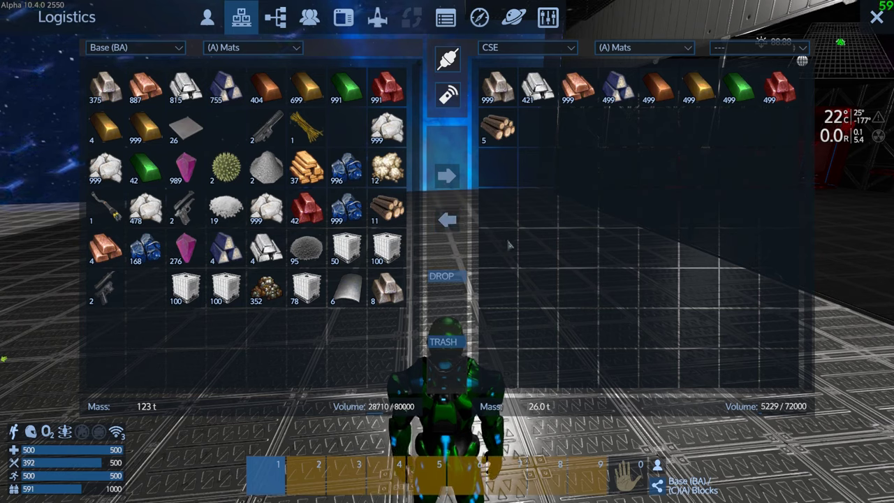
pyautogui.moveTo(387, 246)
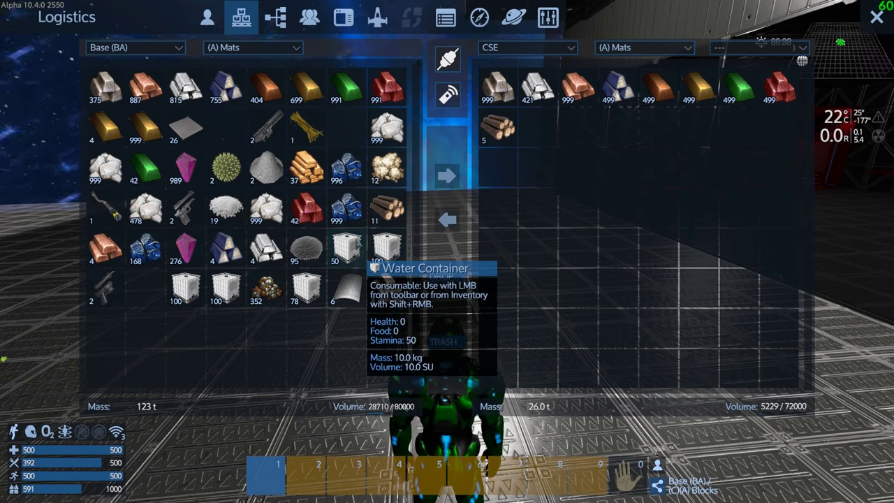
pyautogui.moveTo(348, 248); pyautogui.dragTo(550, 136)
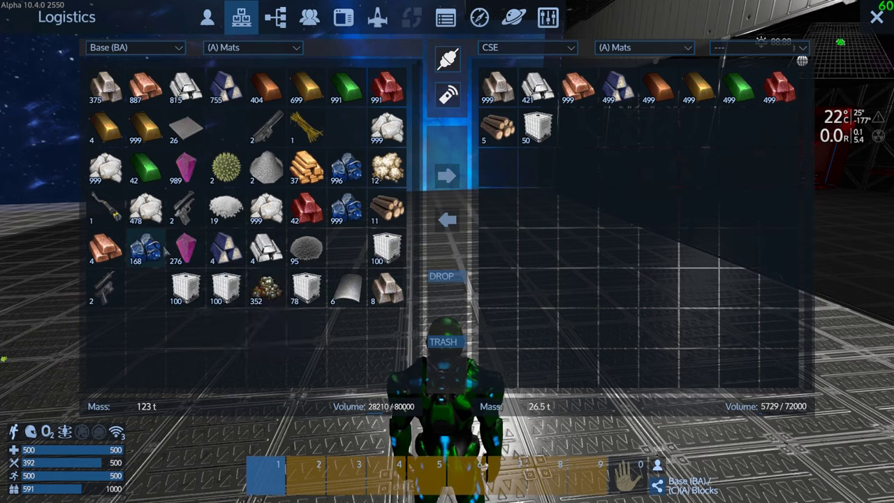
pyautogui.moveTo(145, 248)
pyautogui.mouseDown()
pyautogui.moveTo(609, 126)
pyautogui.moveTo(601, 139)
pyautogui.mouseUp()
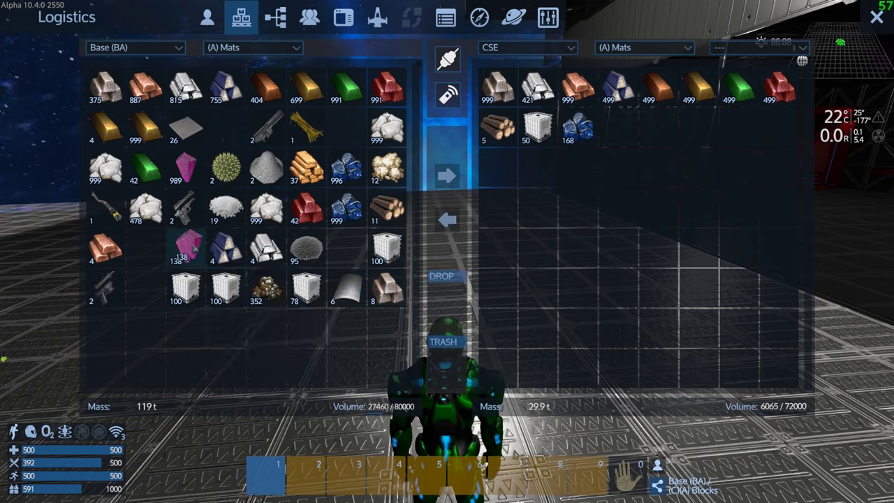
pyautogui.moveTo(194, 246); pyautogui.dragTo(618, 129)
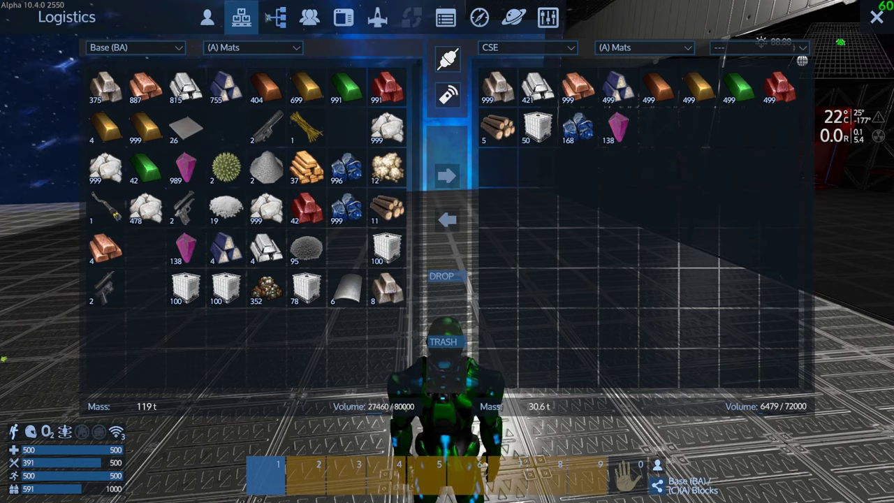
# - Pair the base's (C)(A) Blocks with the CSE Output container and move the six-block stack across
pyautogui.click(251, 48)
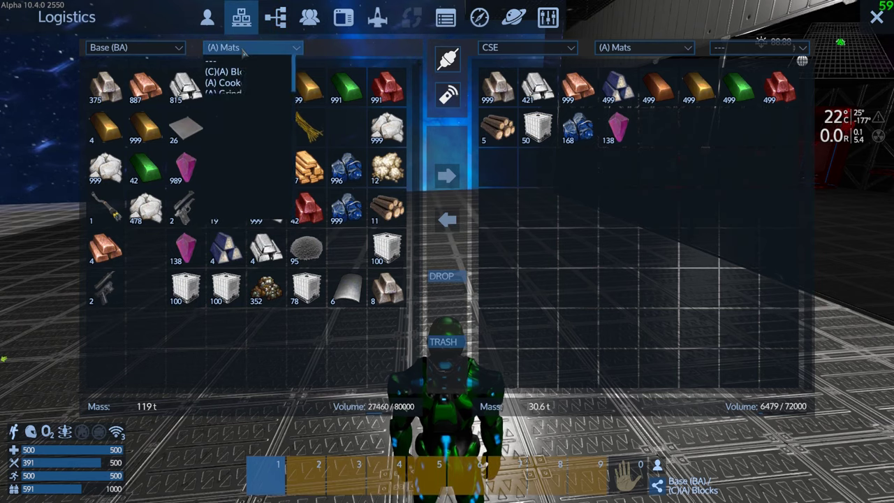
pyautogui.click(246, 72)
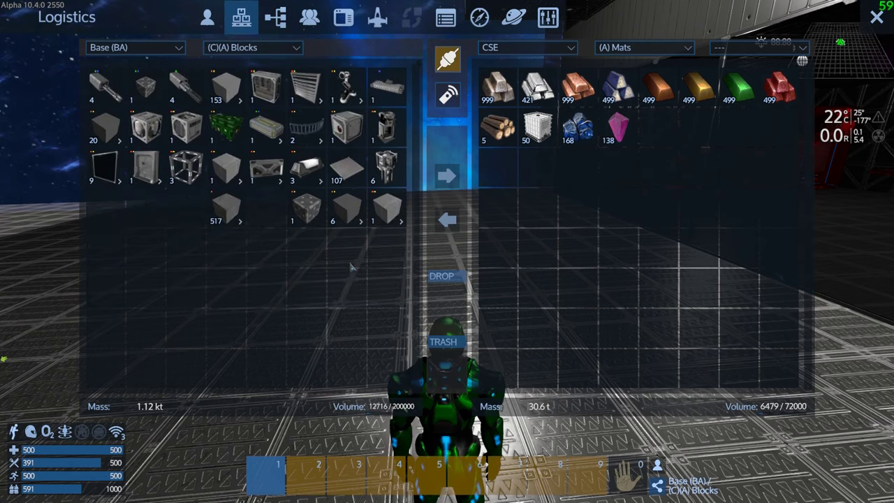
pyautogui.moveTo(396, 165); pyautogui.dragTo(423, 218)
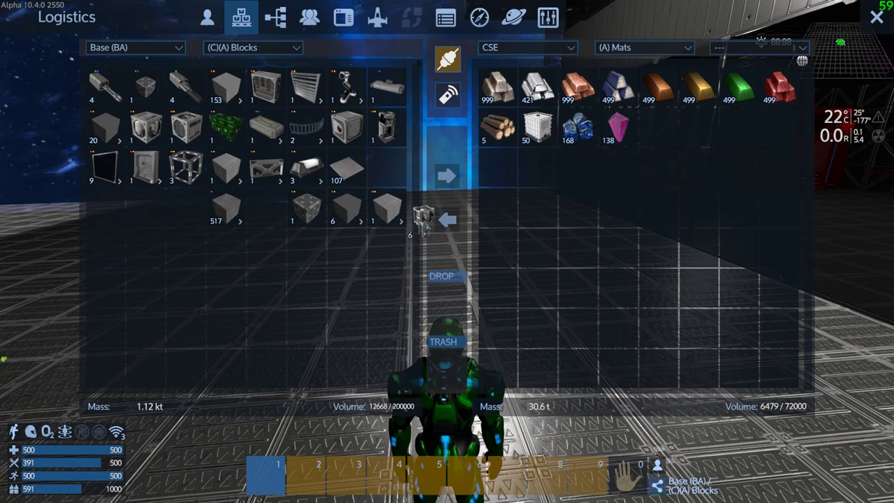
pyautogui.moveTo(423, 219); pyautogui.dragTo(386, 165)
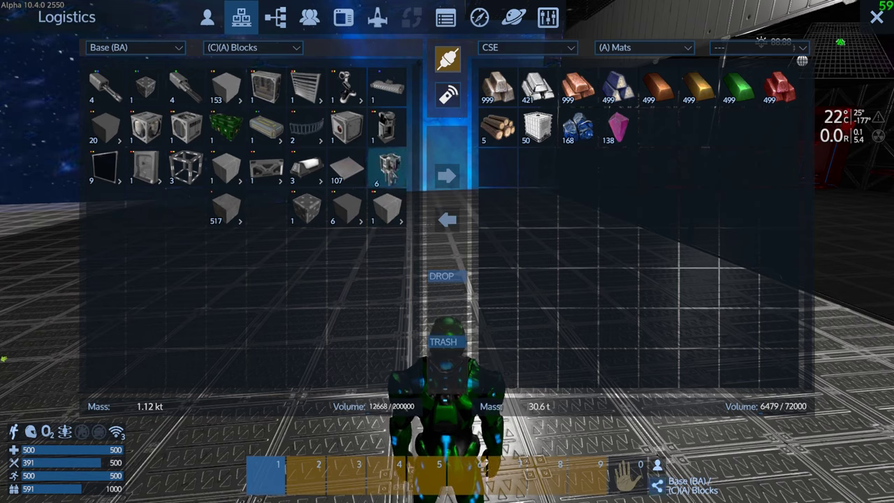
pyautogui.click(650, 48)
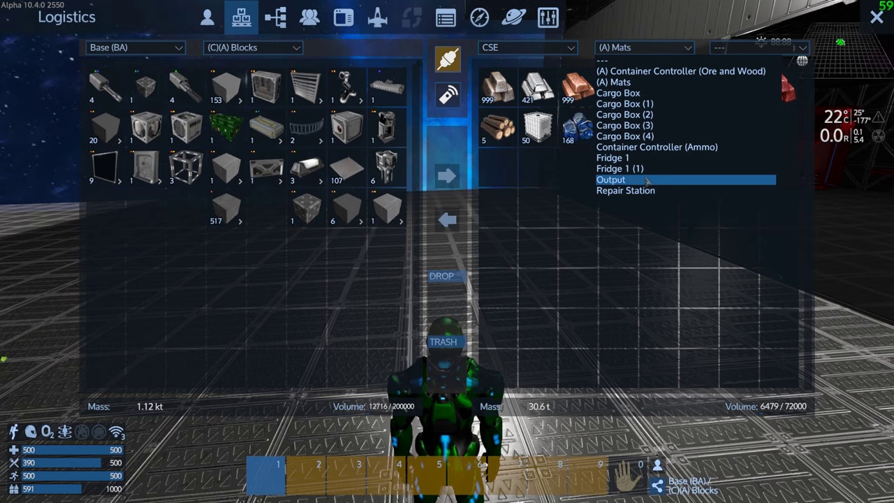
pyautogui.click(647, 181)
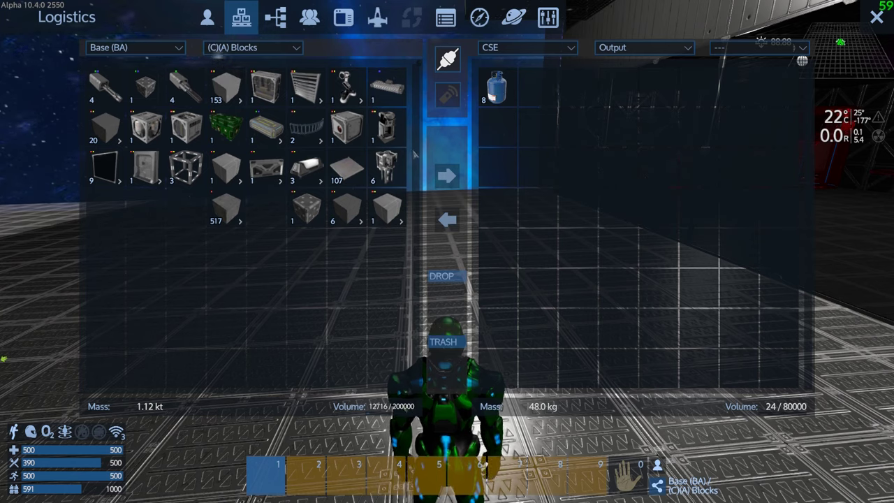
pyautogui.moveTo(387, 167); pyautogui.dragTo(535, 85)
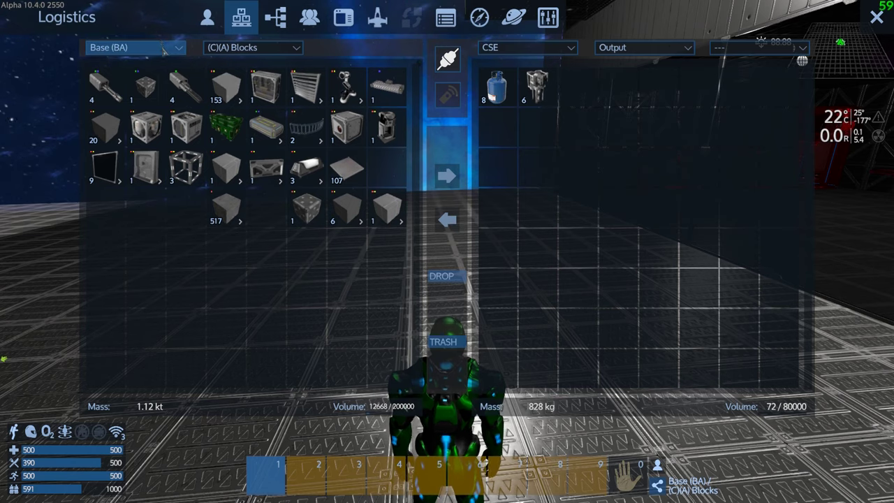
pyautogui.click(283, 49)
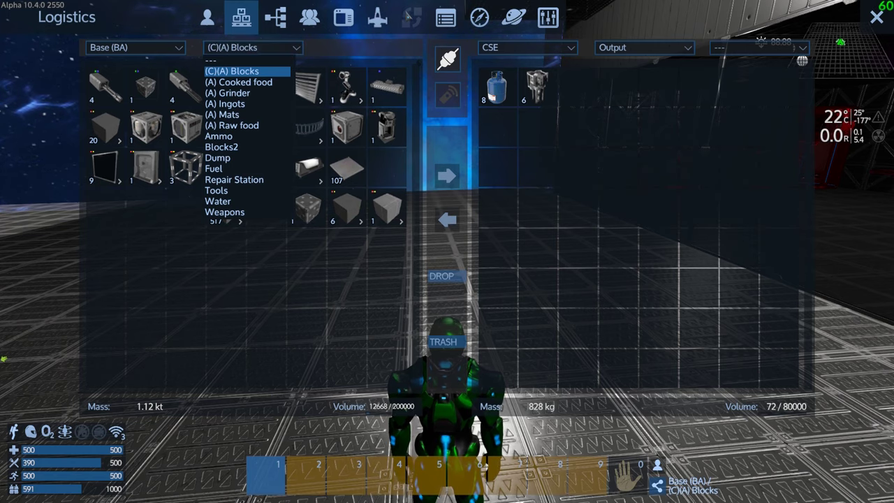
# - Queue ten O2 Bottles from the Advanced Constructor's equipment templates
pyautogui.click(548, 16)
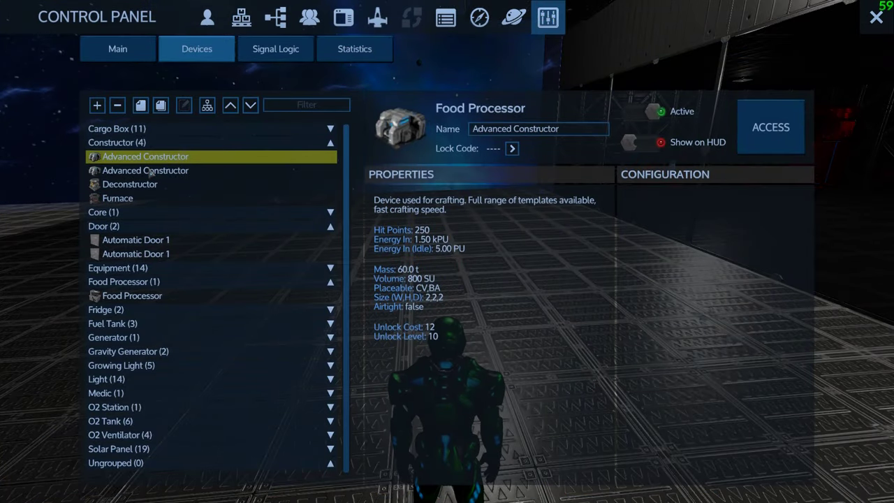
pyautogui.doubleClick(151, 161)
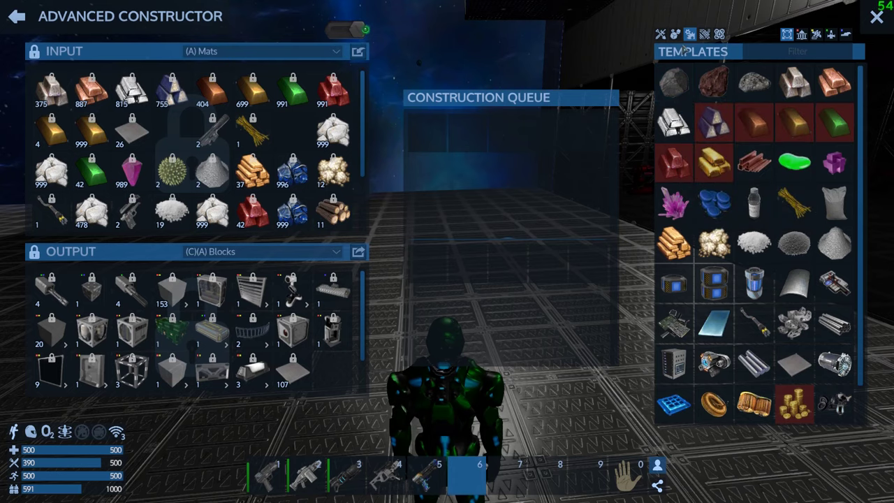
pyautogui.click(660, 33)
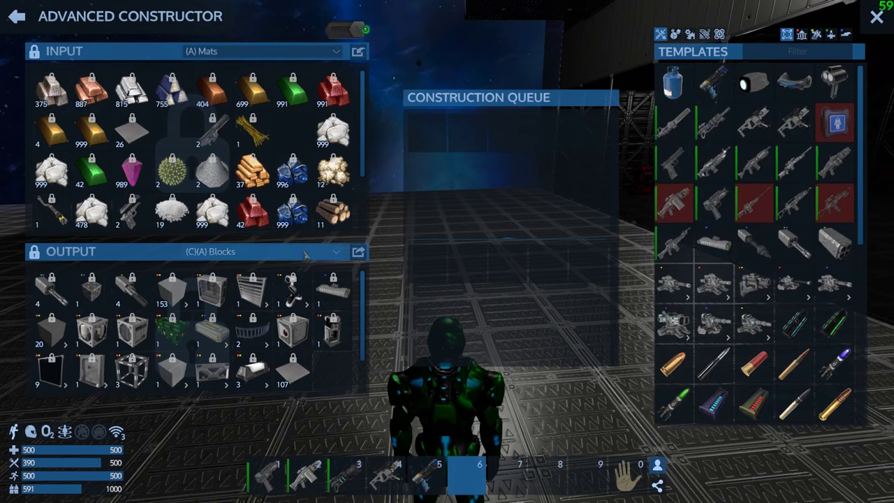
pyautogui.moveTo(673, 81)
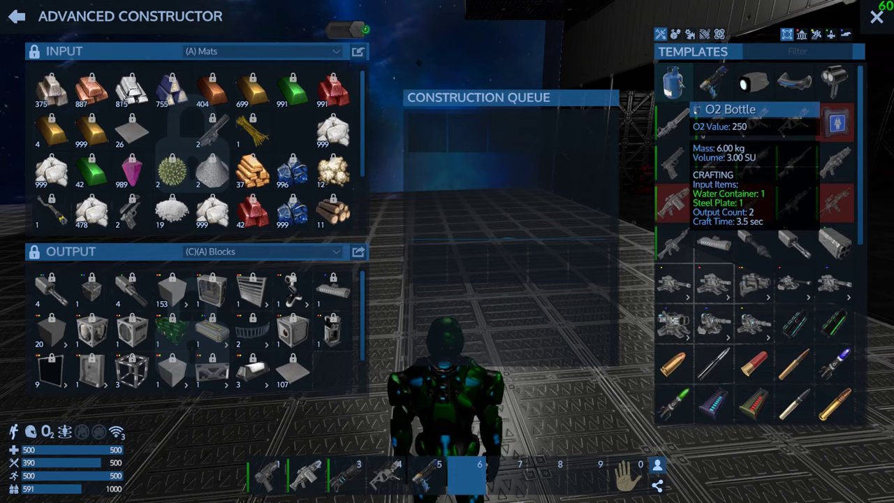
pyautogui.click(672, 82)
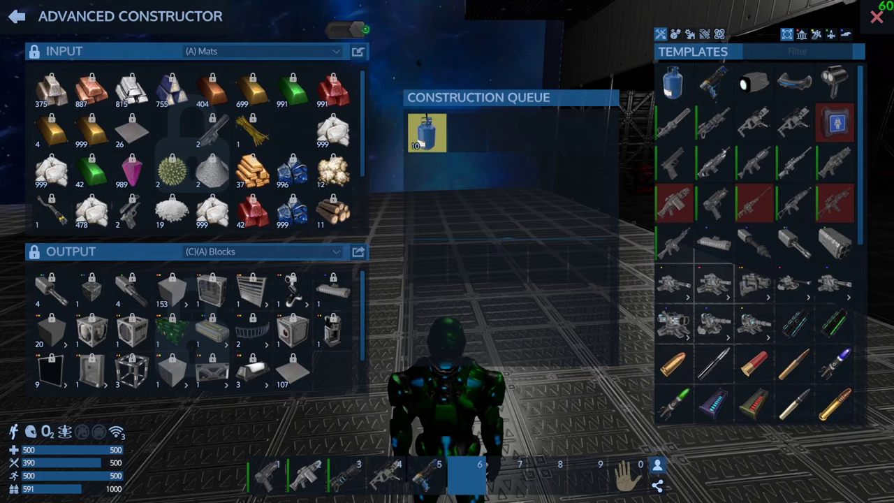
# - Leave the constructor, walk into the green ship's interior, and open the Logistics transfer view
pyautogui.press('Escape')
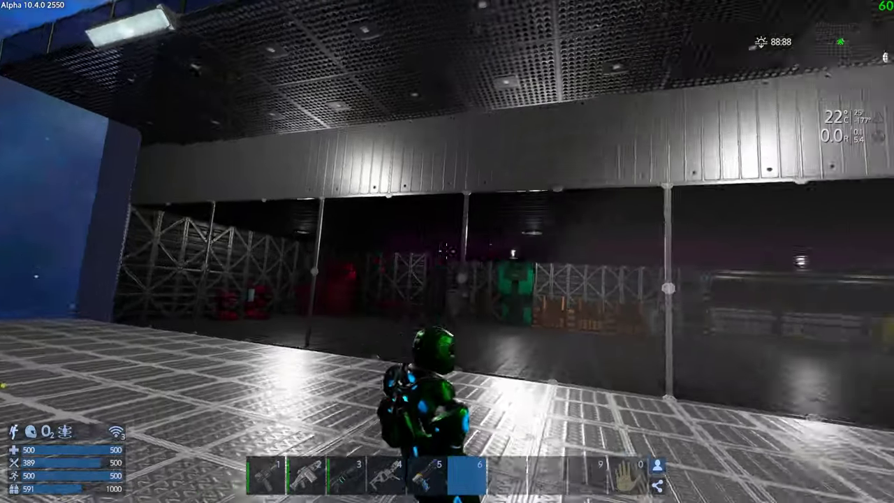
pyautogui.press('w')
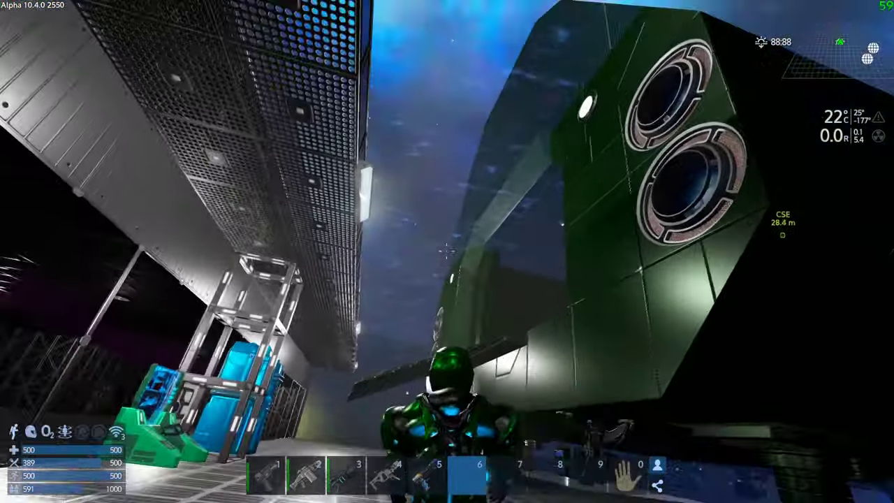
pyautogui.press('w')
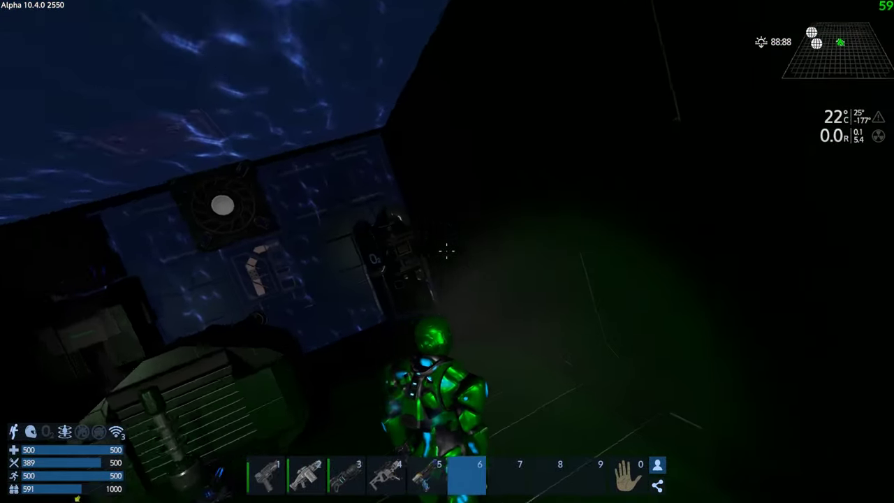
pyautogui.press('w')
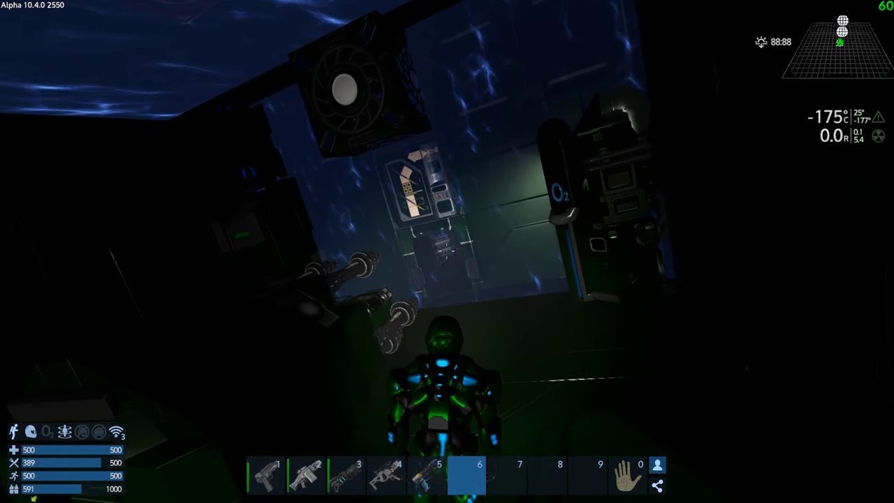
pyautogui.press('p')
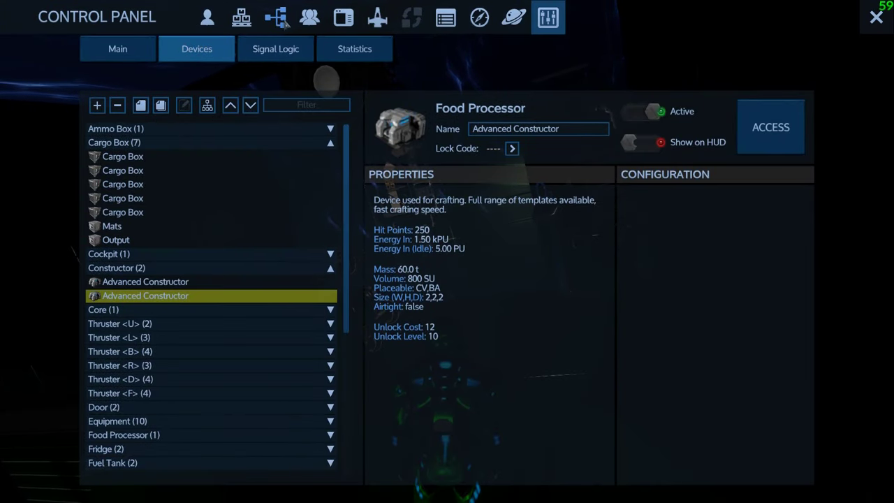
pyautogui.click(243, 19)
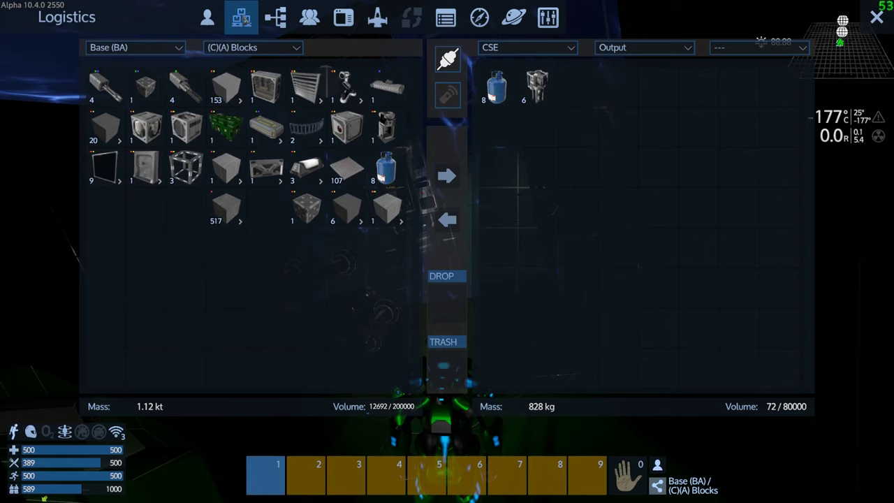
# - Pair the base's (A) Cooked food storage with the ship's Fridge 1
pyautogui.click(251, 48)
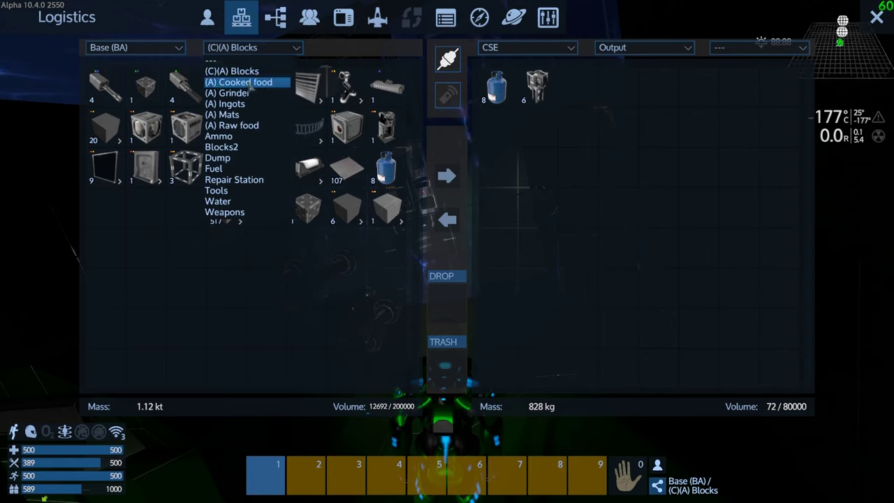
pyautogui.click(249, 84)
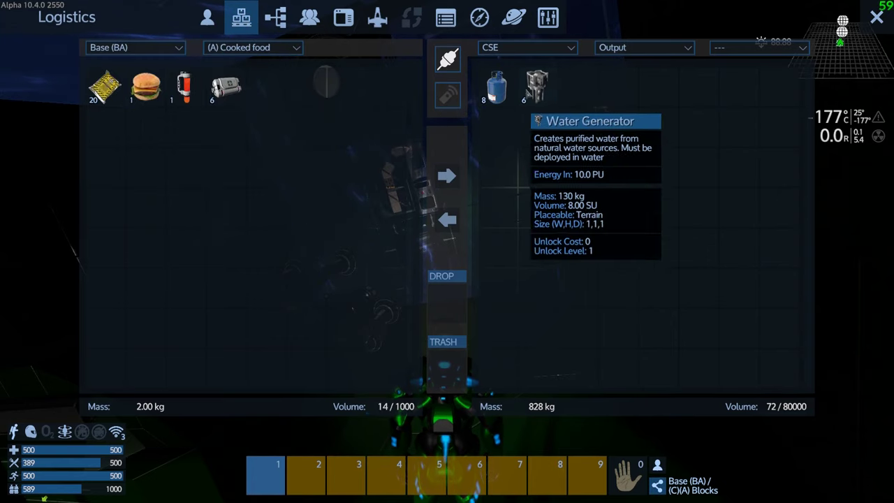
pyautogui.click(657, 48)
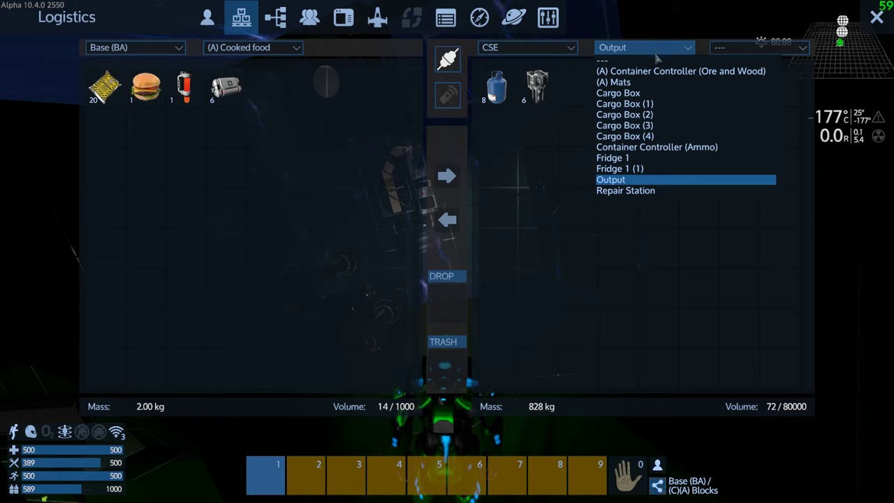
pyautogui.click(615, 158)
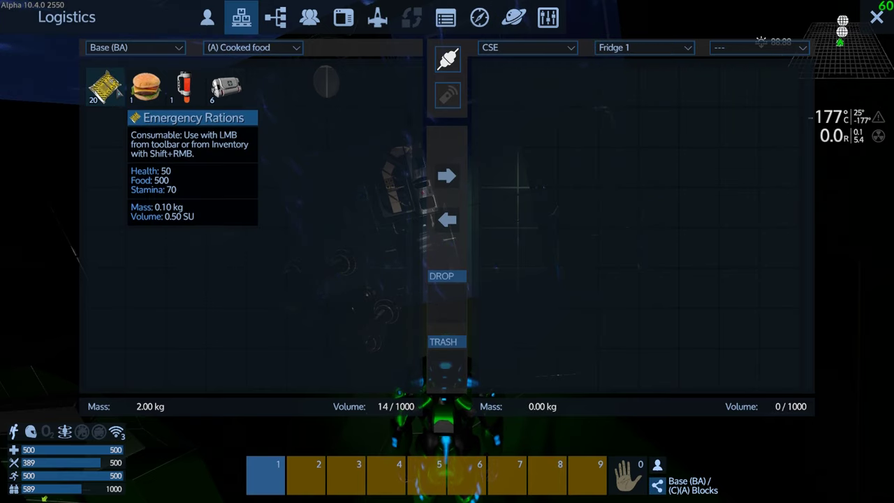
# - Move ten Emergency Rations and the Meat Burger into Fridge 1
pyautogui.moveTo(105, 85); pyautogui.dragTo(507, 85)
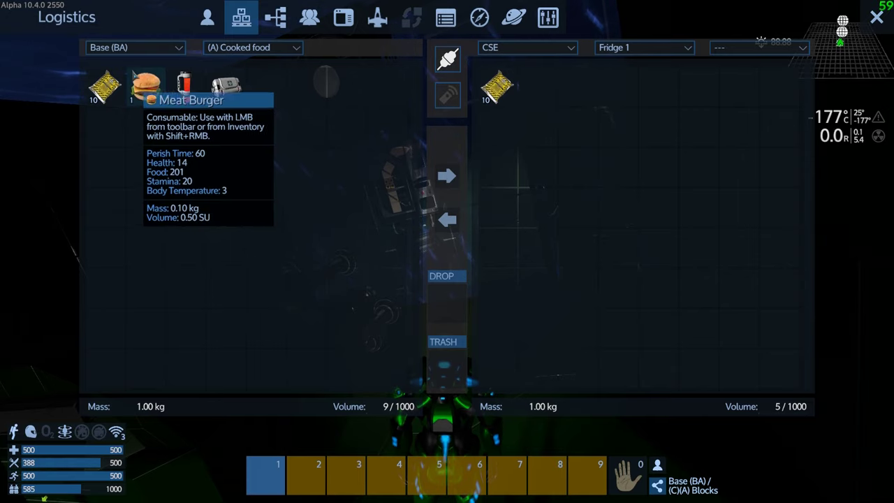
pyautogui.moveTo(145, 85)
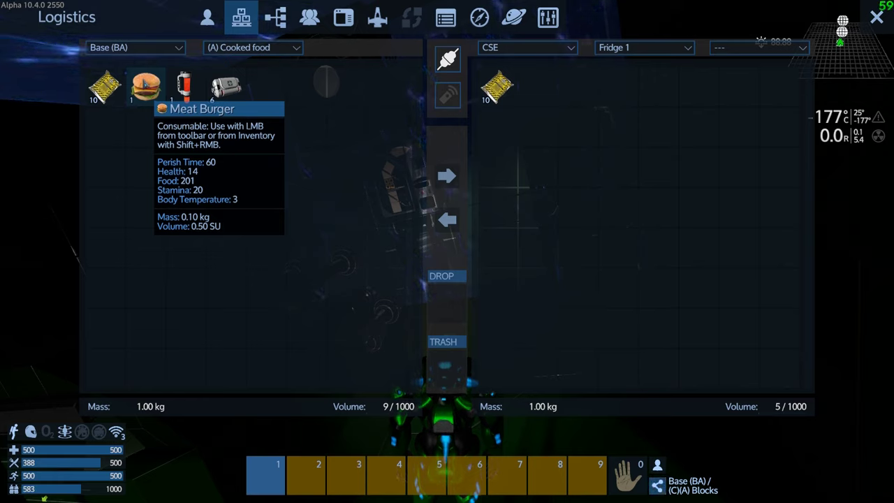
pyautogui.moveTo(146, 86); pyautogui.dragTo(538, 87)
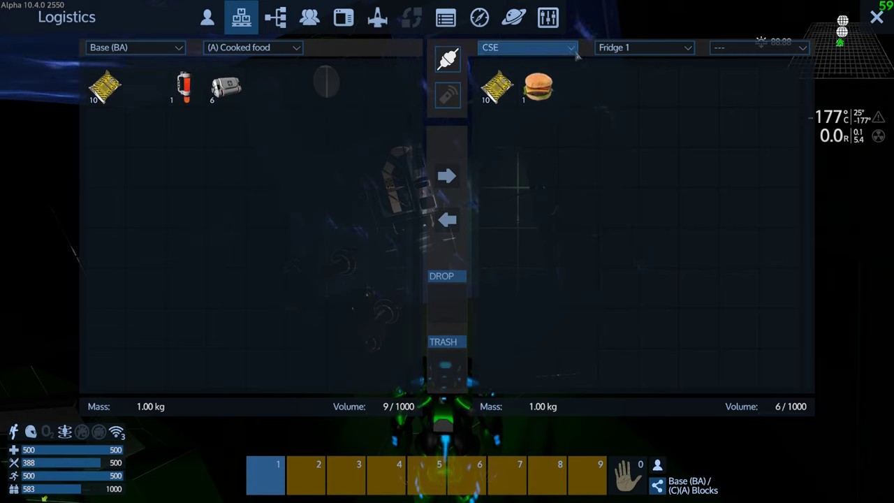
pyautogui.click(551, 51)
# - Move the red canister and six Trauma Kits into your inventory, rearranging the slots
pyautogui.click(497, 59)
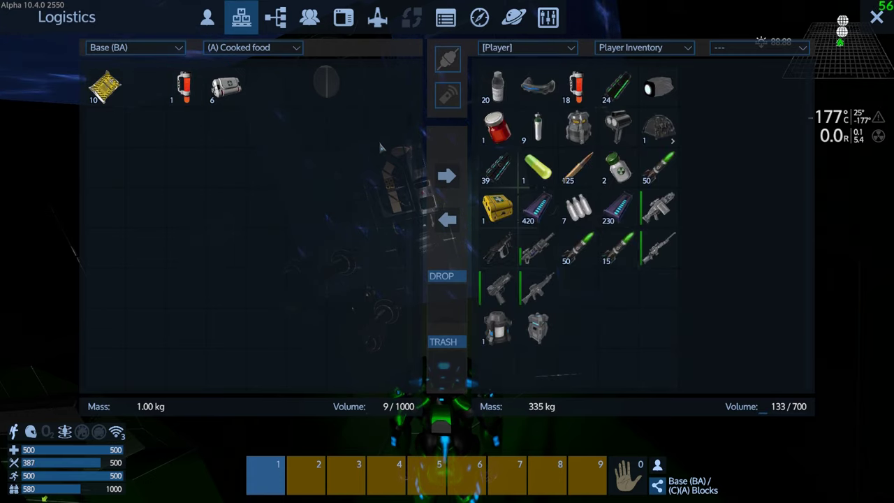
pyautogui.keyDown('shift'); pyautogui.click(183, 87); pyautogui.keyUp('shift')
pyautogui.keyDown('shift'); pyautogui.click(233, 95); pyautogui.keyUp('shift')
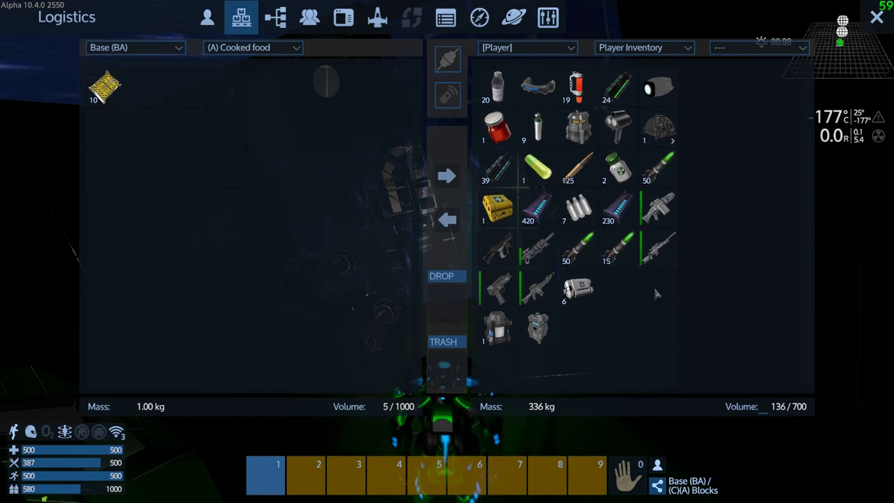
pyautogui.moveTo(578, 288); pyautogui.dragTo(619, 83)
pyautogui.click(619, 82)
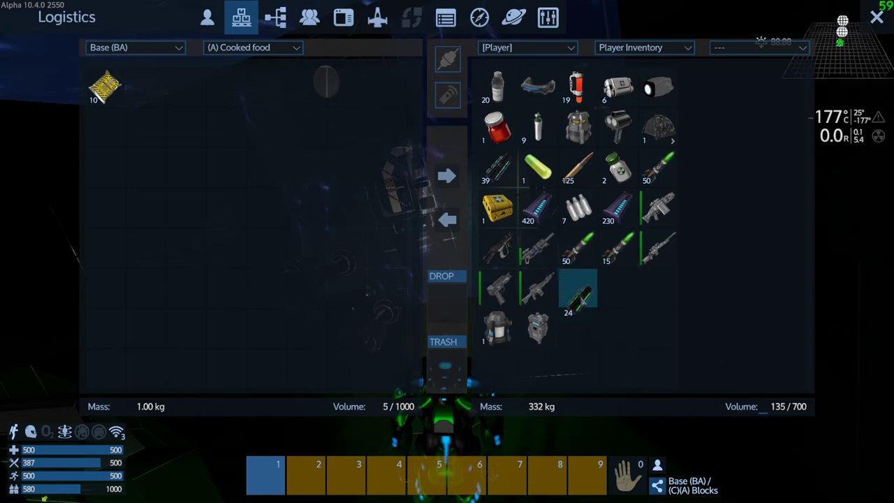
pyautogui.click(579, 300)
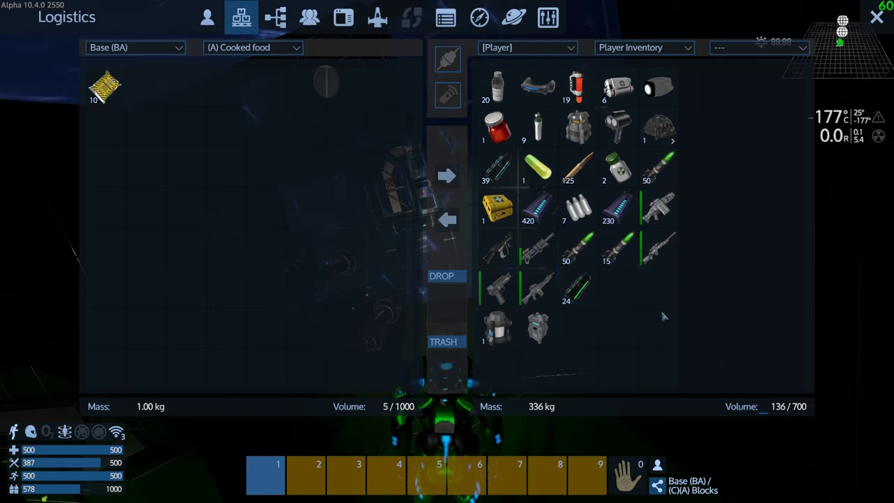
# - Stow the Texture and Color Tool from the hotbar in your inventory
pyautogui.click(658, 469)
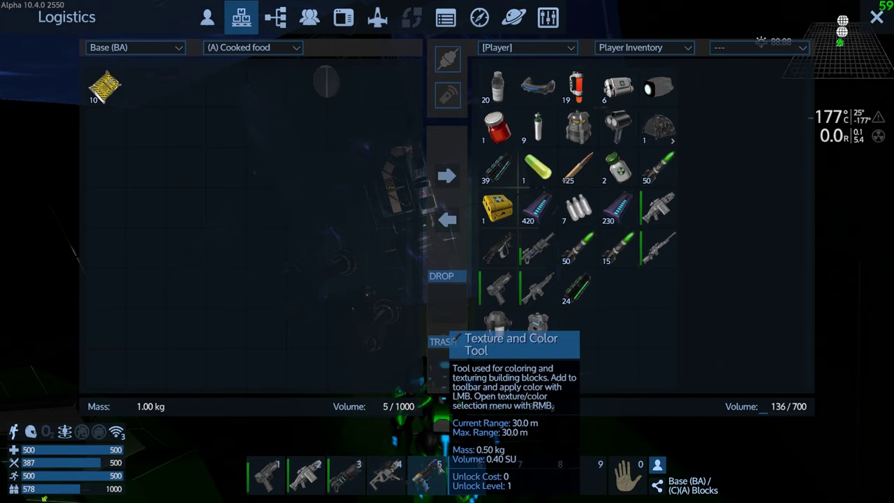
pyautogui.moveTo(440, 473); pyautogui.dragTo(660, 287)
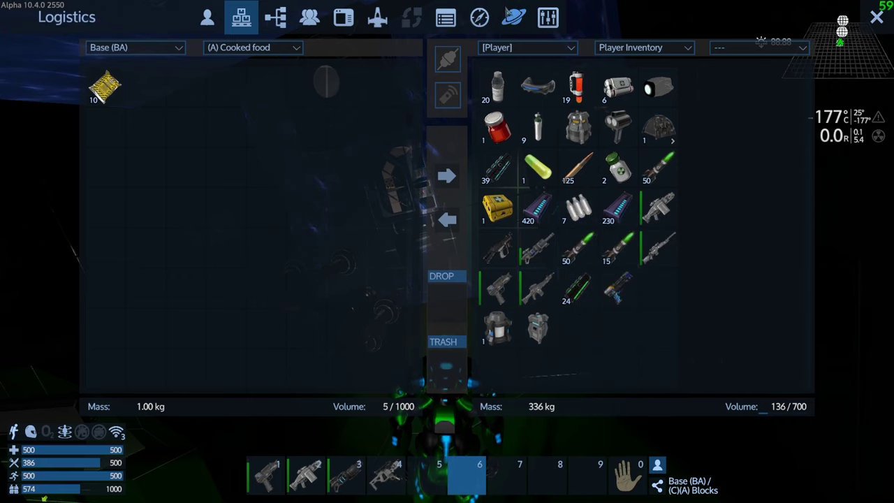
pyautogui.click(557, 21)
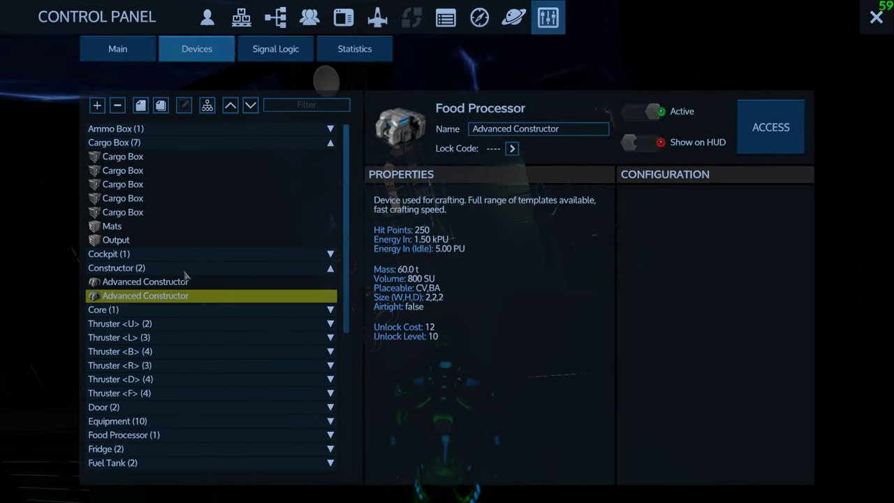
# - Browse the Advanced Constructor's weapon templates, then return to the logistics inventory
pyautogui.doubleClick(156, 284)
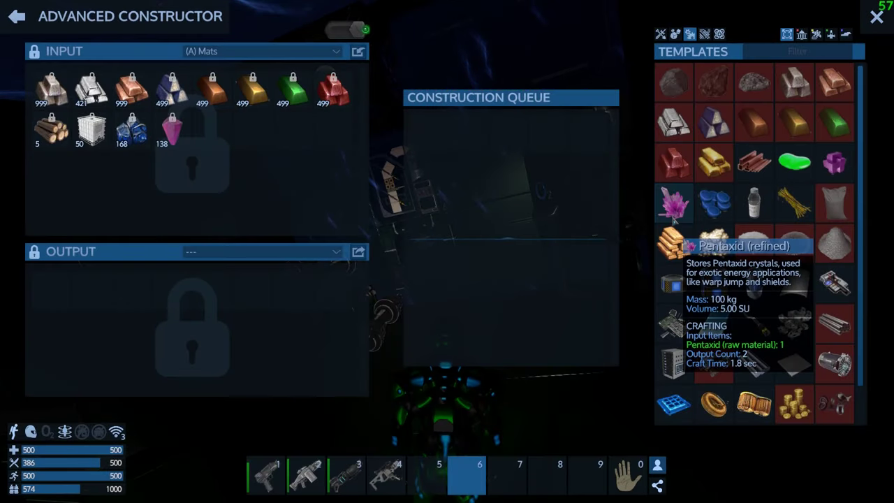
pyautogui.click(660, 35)
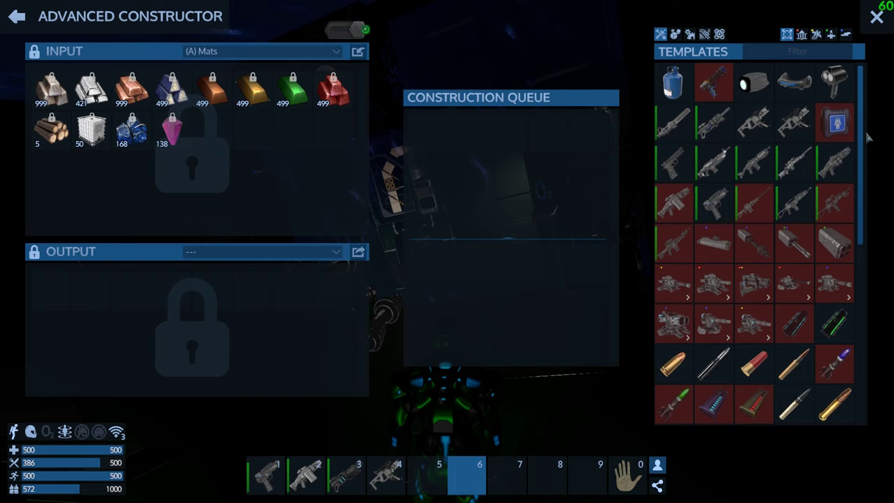
pyautogui.moveTo(864, 140); pyautogui.dragTo(871, 245)
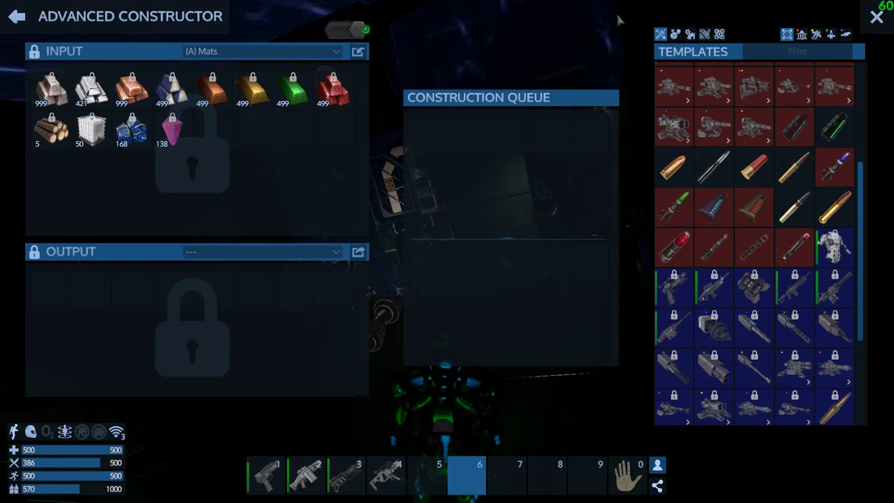
pyautogui.press('Tab')
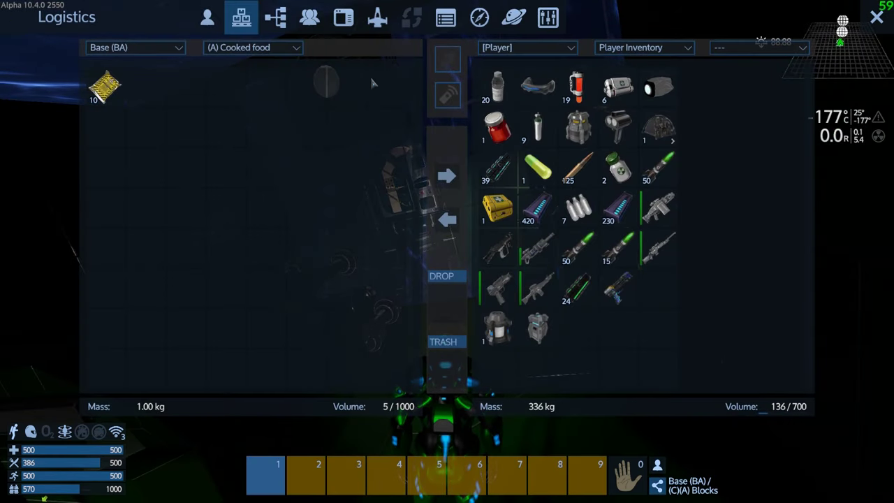
# - Move half the Crushed Stone from the base's (A) Mats to the CSE's (A) Mats, then close the screen
pyautogui.click(161, 50)
pyautogui.click(245, 48)
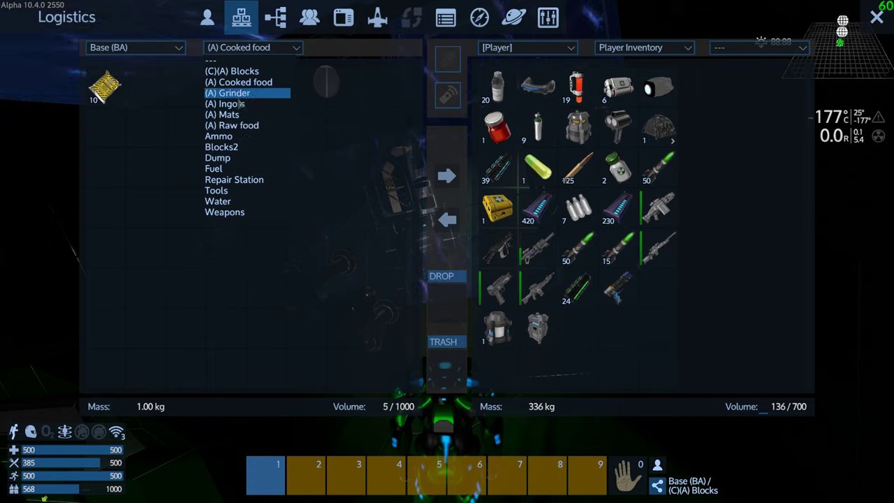
pyautogui.click(237, 115)
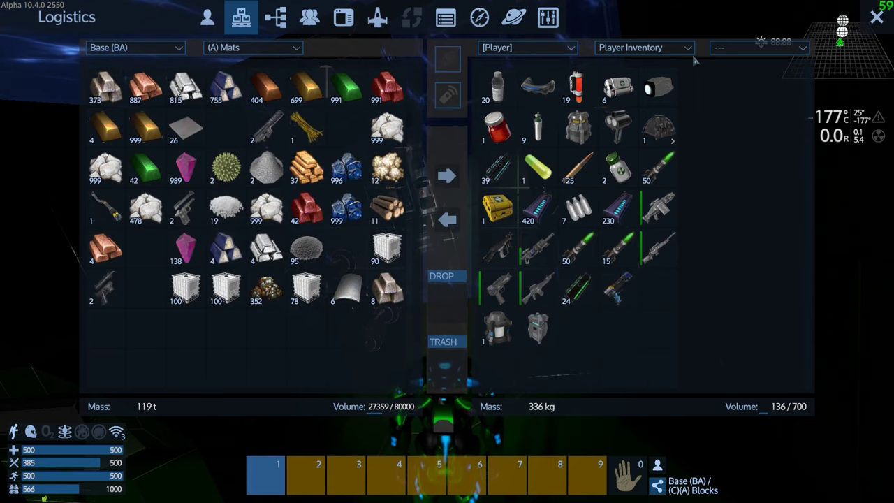
pyautogui.click(551, 48)
pyautogui.click(525, 68)
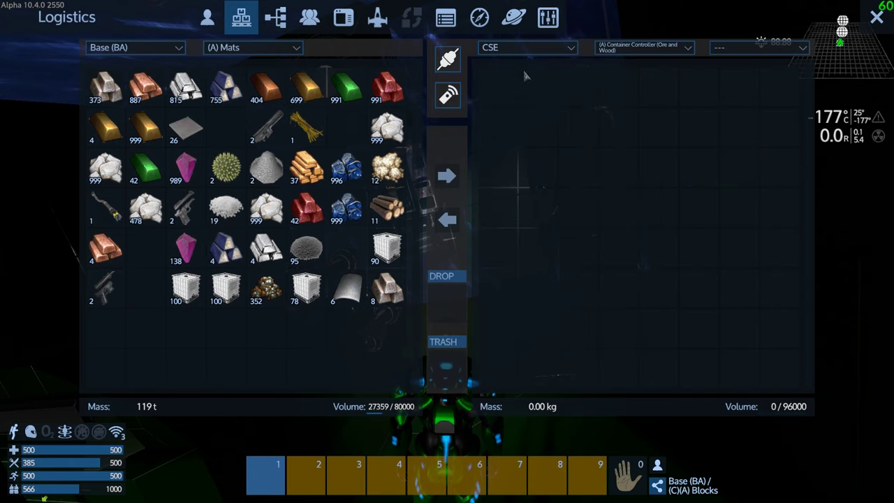
pyautogui.click(667, 52)
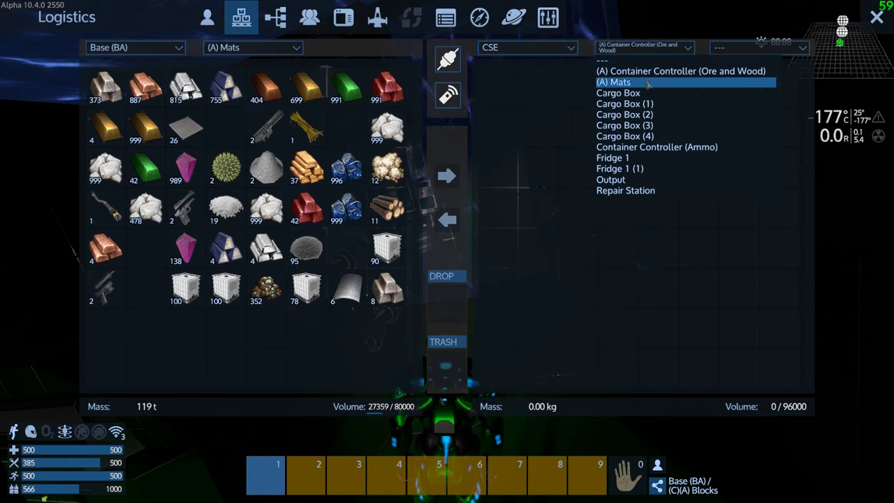
pyautogui.click(648, 83)
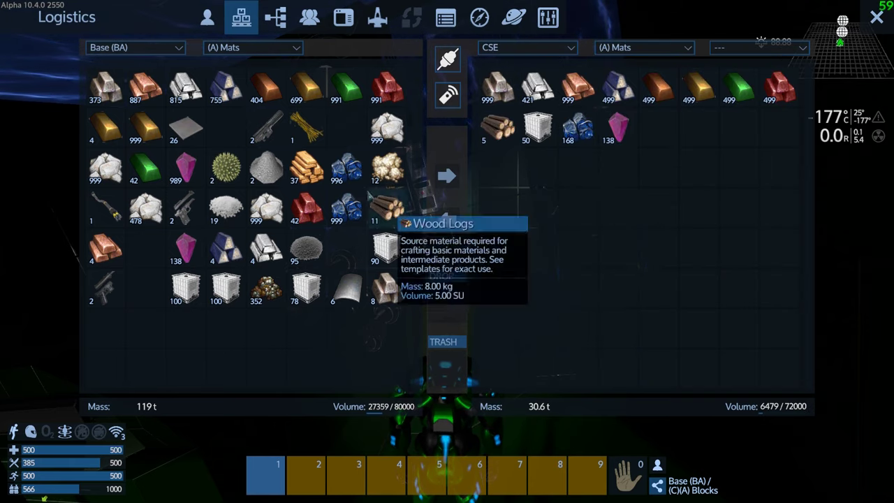
pyautogui.moveTo(145, 207)
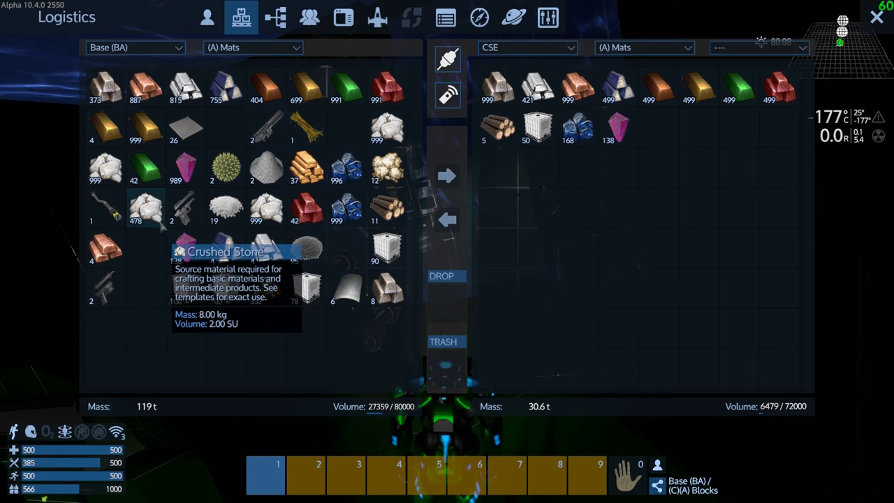
pyautogui.moveTo(146, 208)
pyautogui.mouseDown()
pyautogui.moveTo(513, 194)
pyautogui.moveTo(650, 129)
pyautogui.mouseUp()
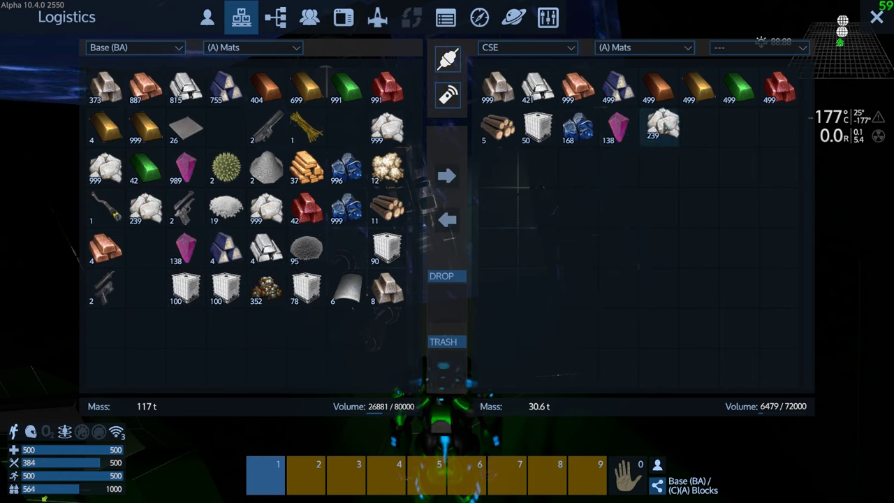
pyautogui.click(876, 17)
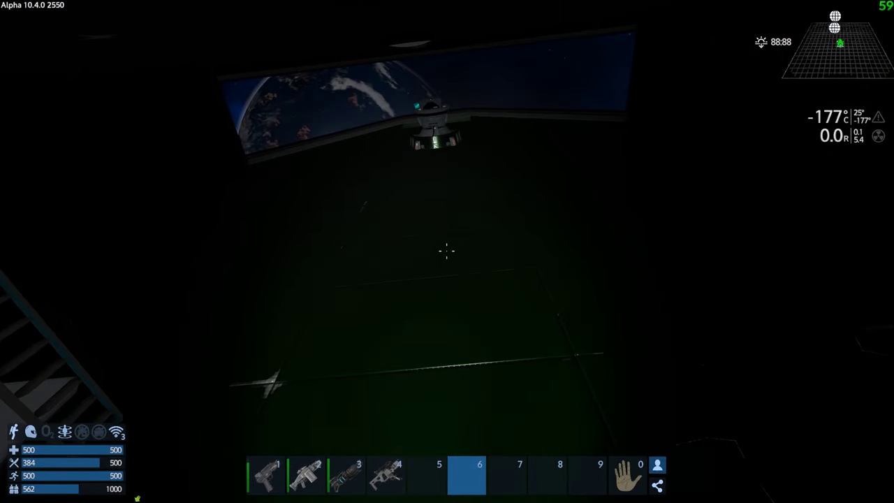
# - Pilot the capital vessel with engines on, fly forward and turn right, then exit the seat
pyautogui.press('f')
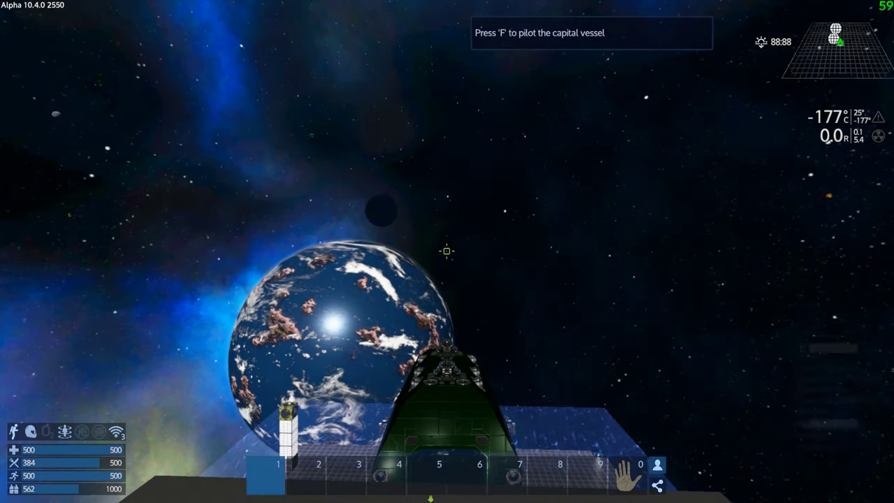
pyautogui.press('l')
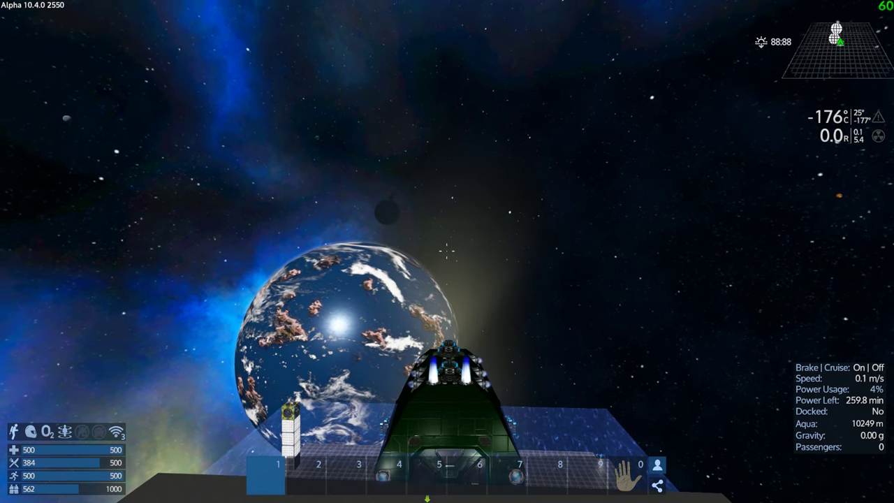
pyautogui.press('w')
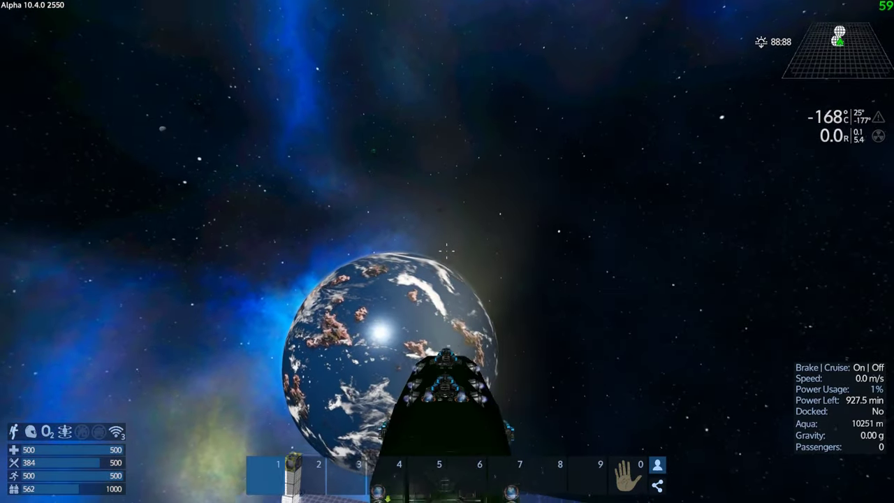
pyautogui.press('1')
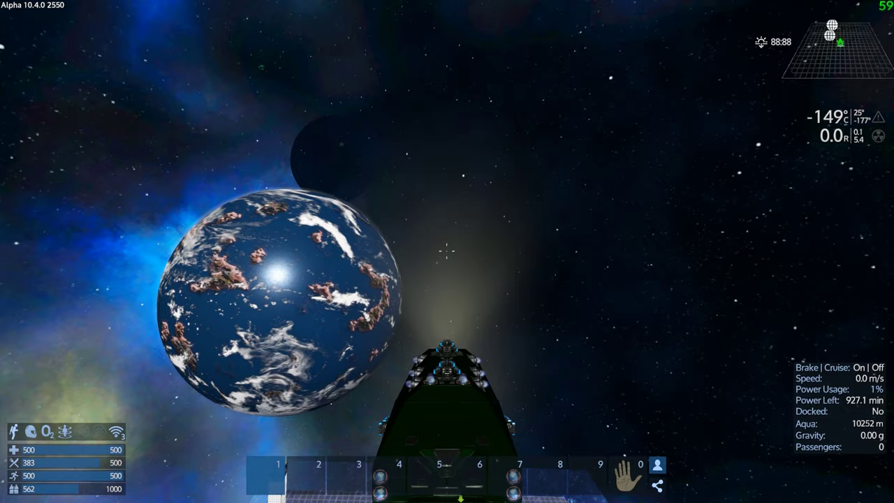
pyautogui.press('f')
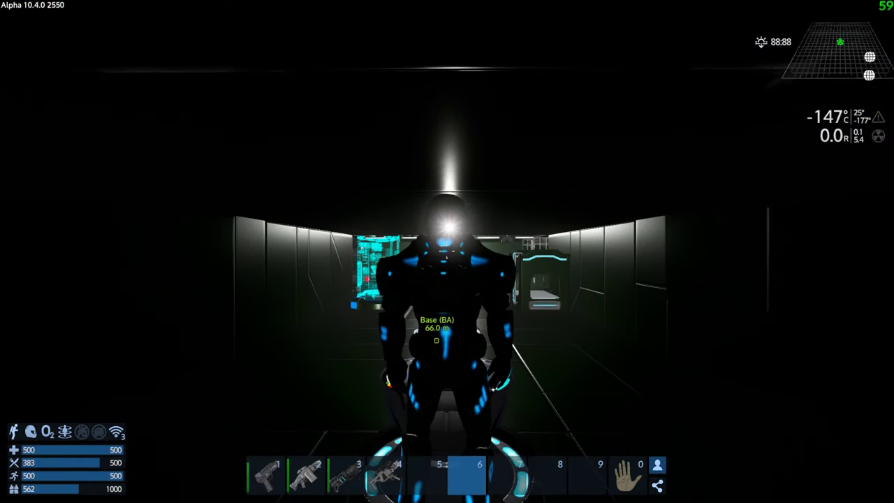
pyautogui.press('w')
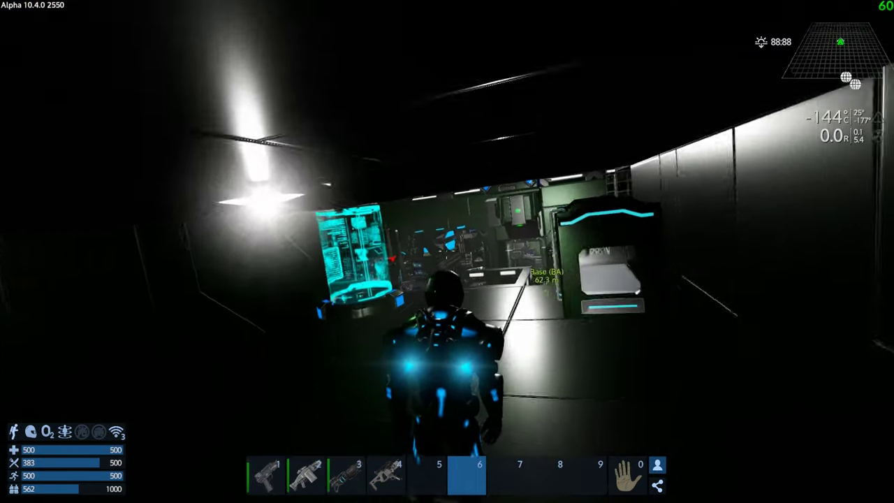
pyautogui.press('w')
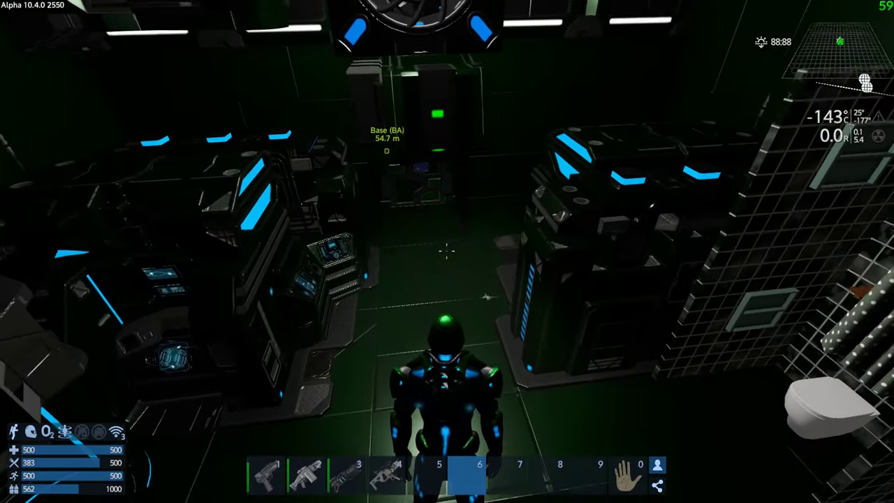
pyautogui.press('w')
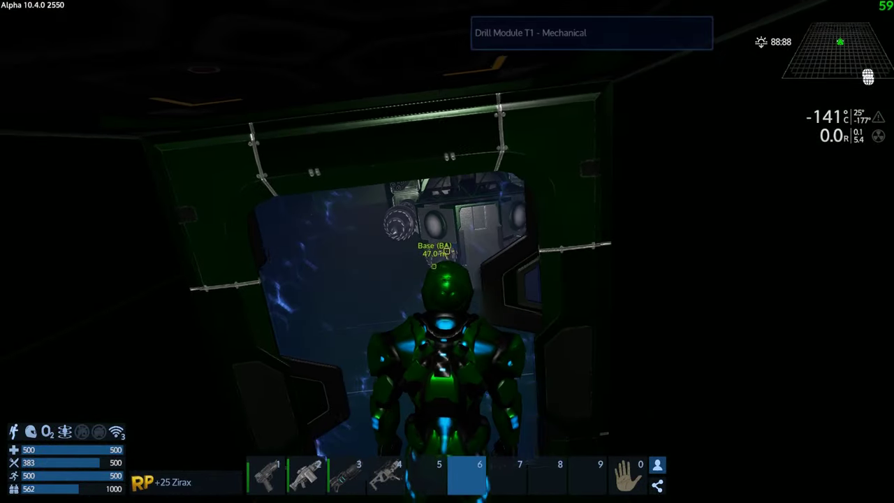
pyautogui.press('w')
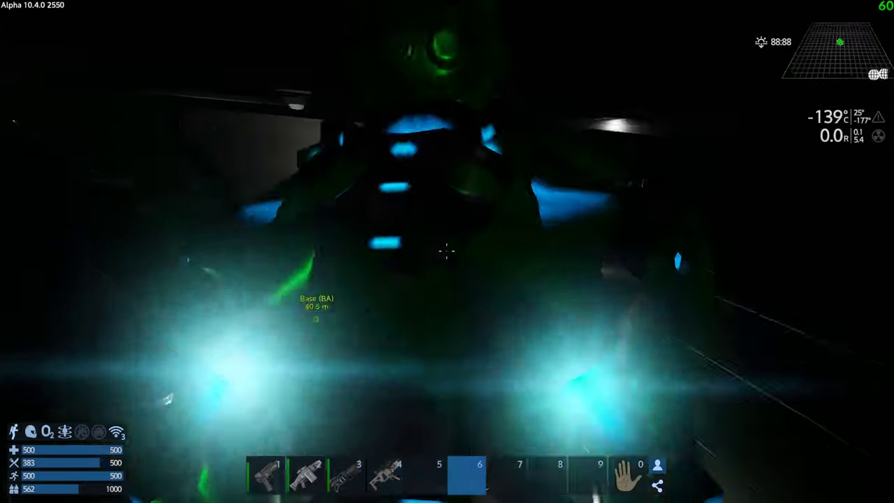
pyautogui.press('w')
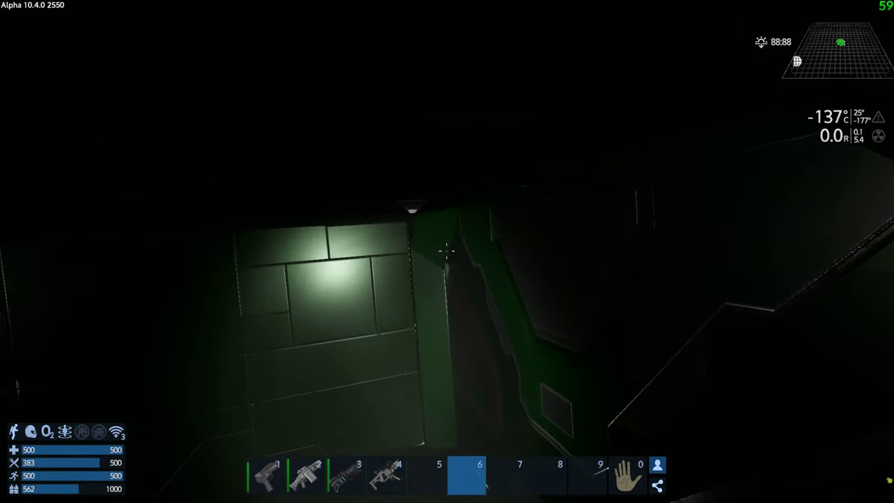
pyautogui.press('a')
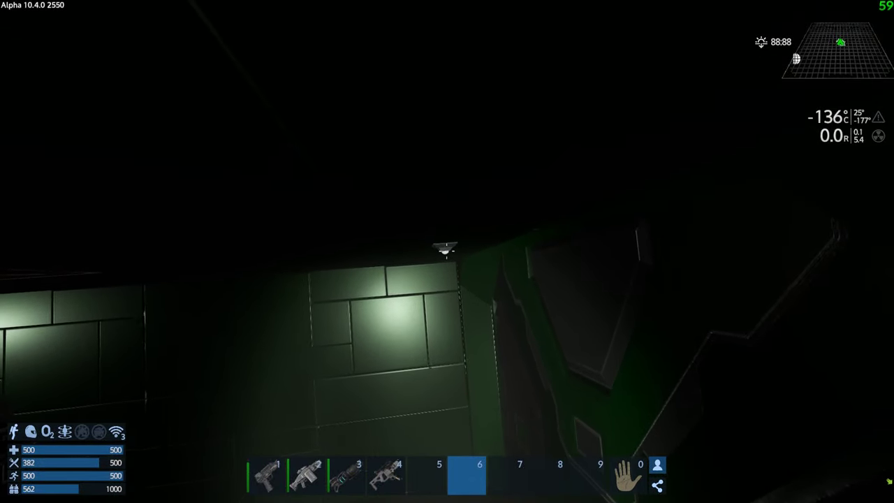
pyautogui.press('f')
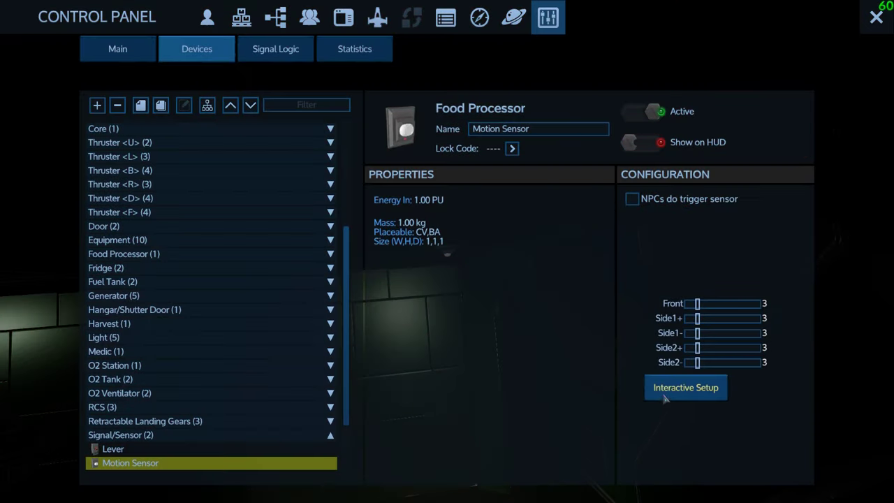
# - Begin the Motion Sensor's Interactive Setup, open the Hangar Door, and walk out in third person
pyautogui.click(669, 390)
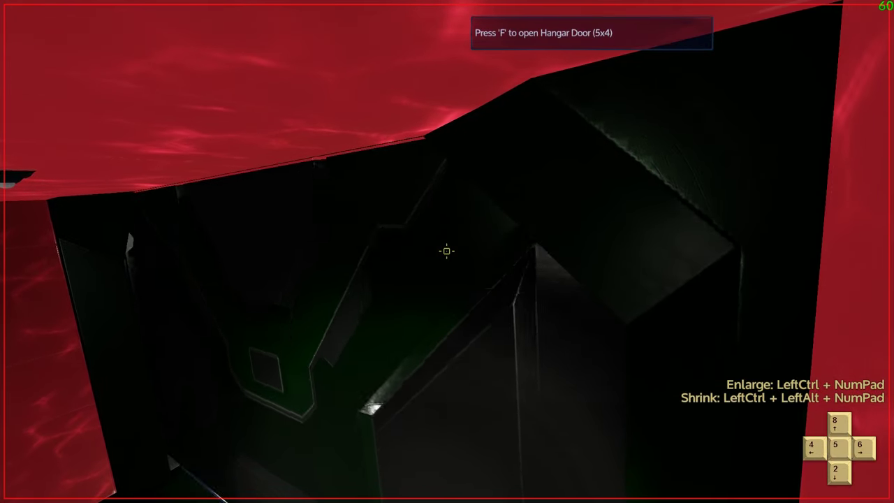
pyautogui.press('f')
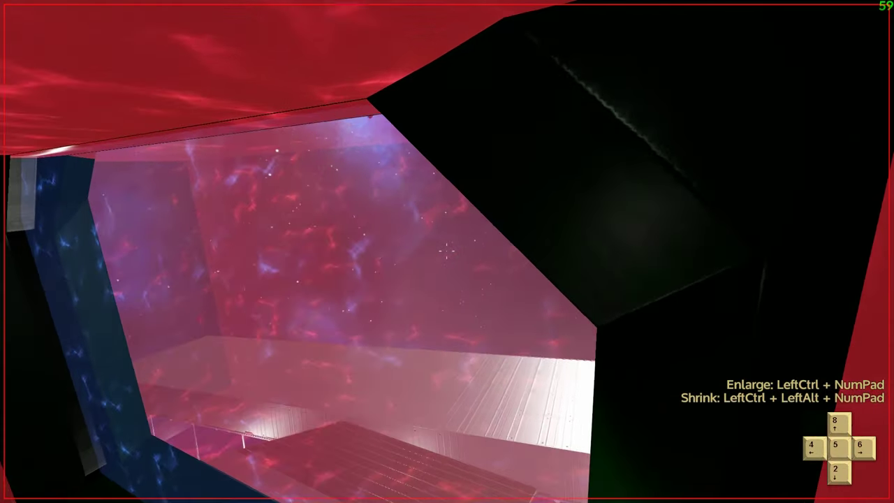
pyautogui.press('v')
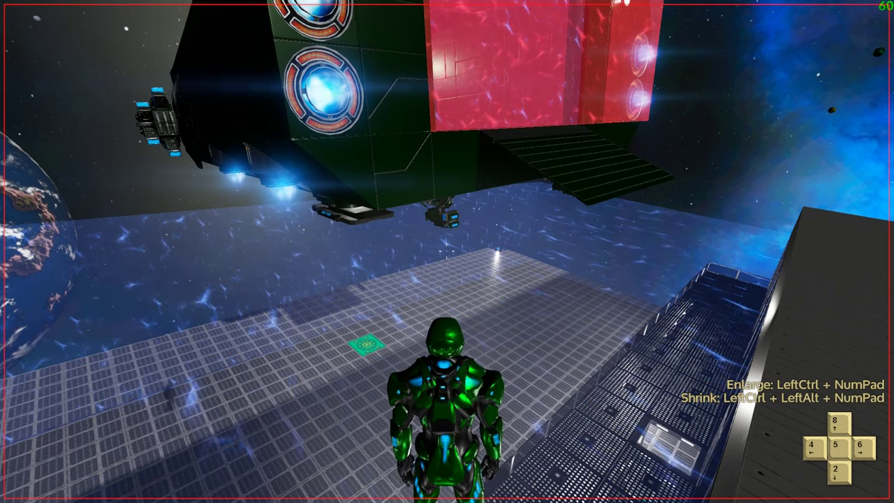
pyautogui.press('w')
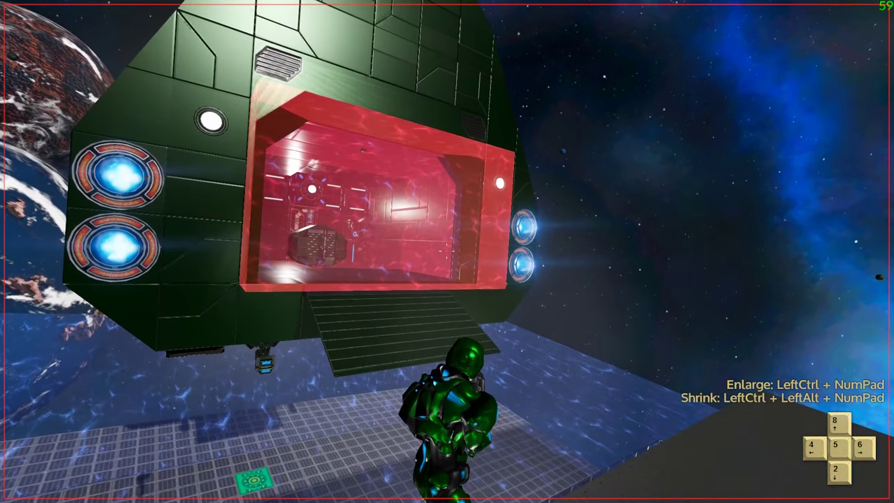
# - Exit the sensor's Interactive Setup via the Control Panel and walk toward the open hangar
pyautogui.press('p')
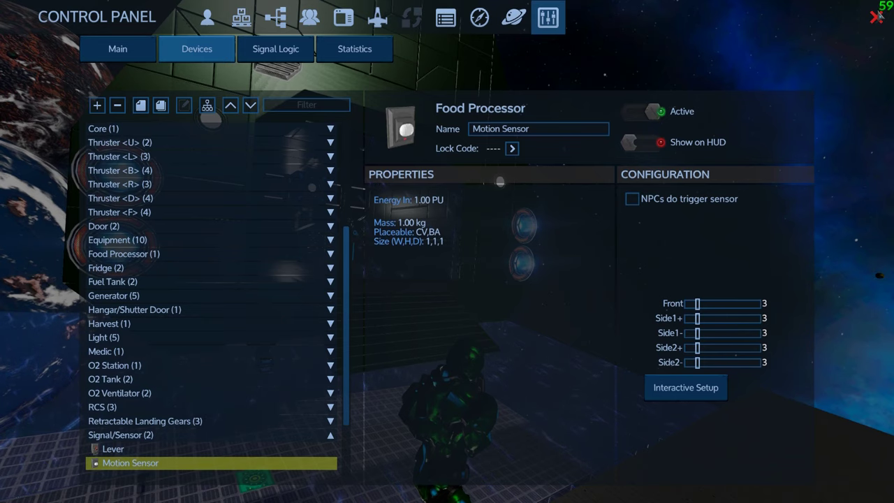
pyautogui.press('Escape')
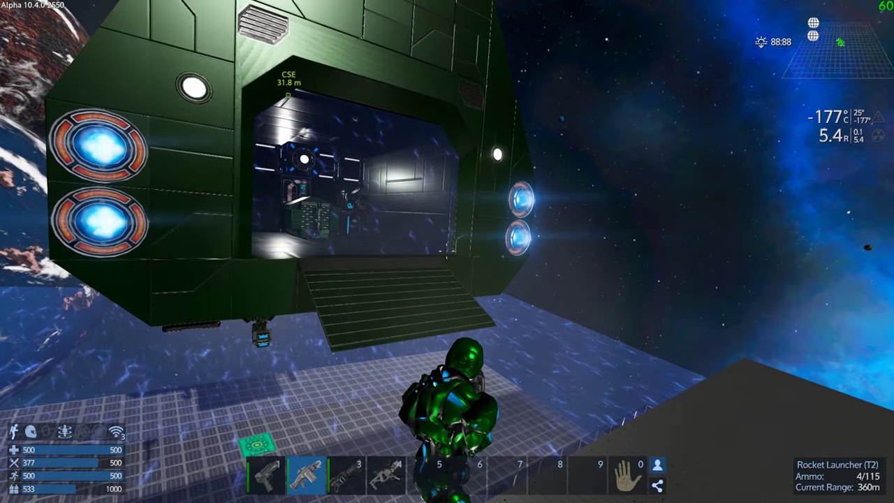
pyautogui.press('w')
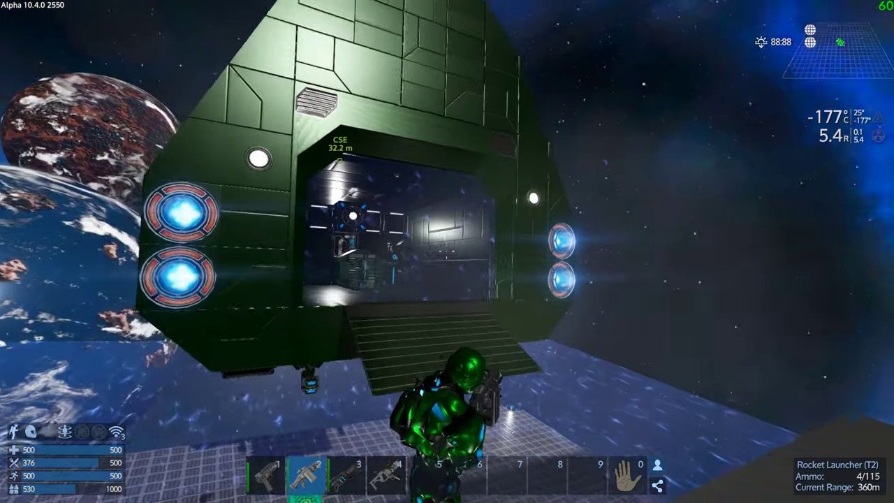
# - Walk up the ramp, through the hangar and door, to the bridge's pilot seat
pyautogui.press('w')
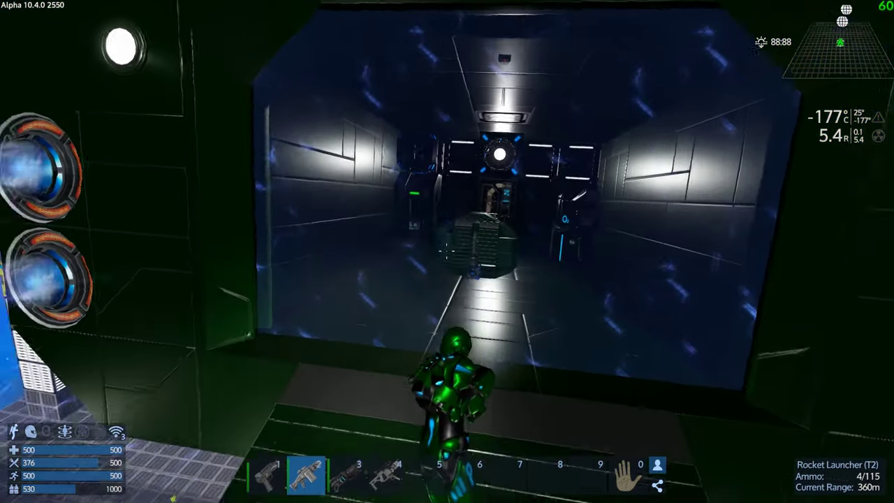
pyautogui.press('w')
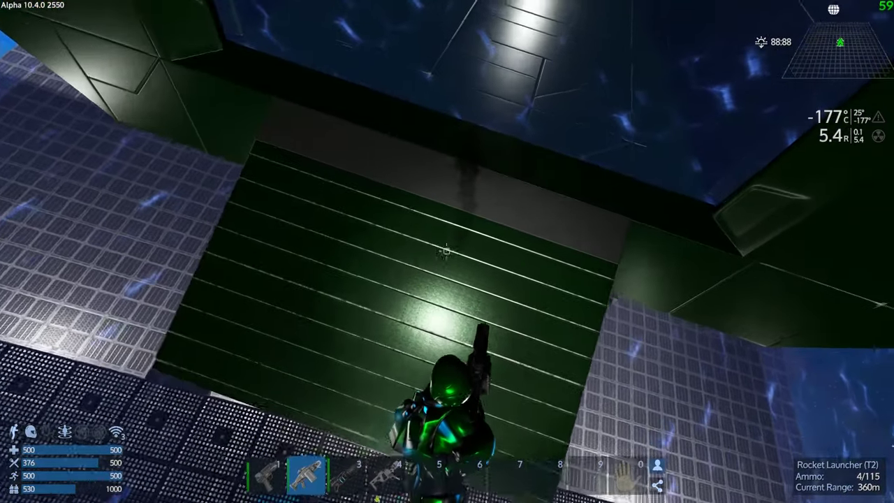
pyautogui.press('w')
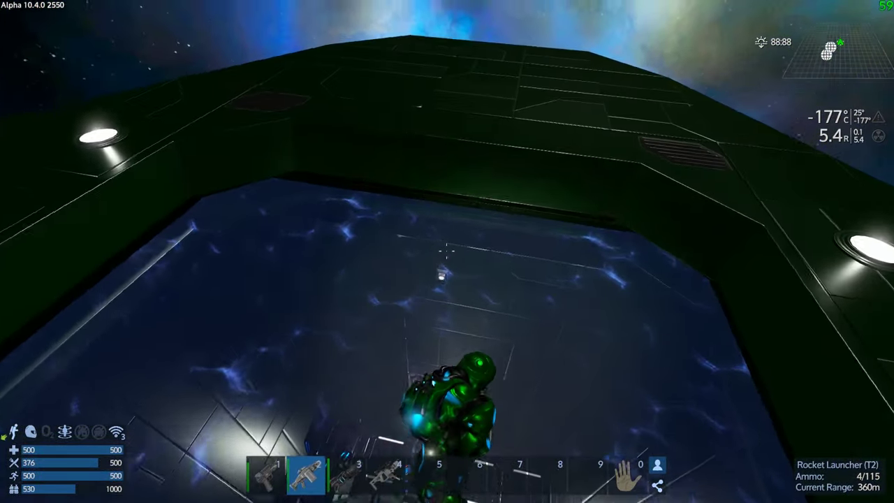
pyautogui.press('w')
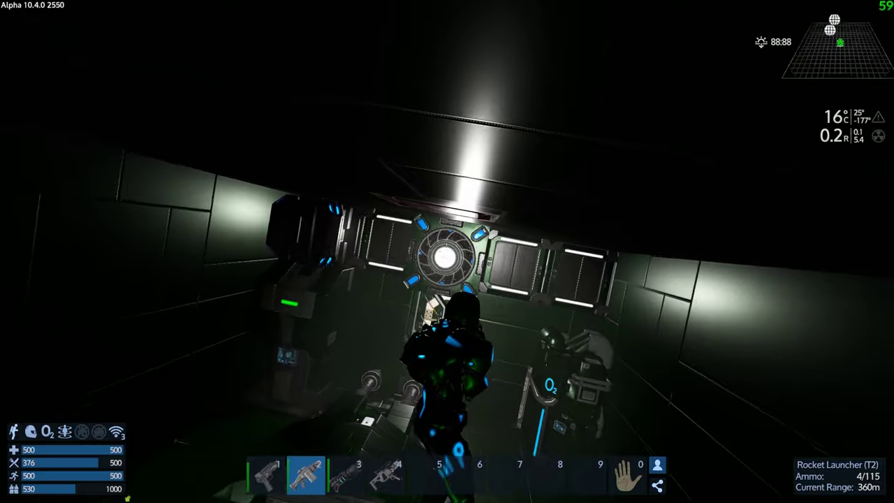
pyautogui.press('w')
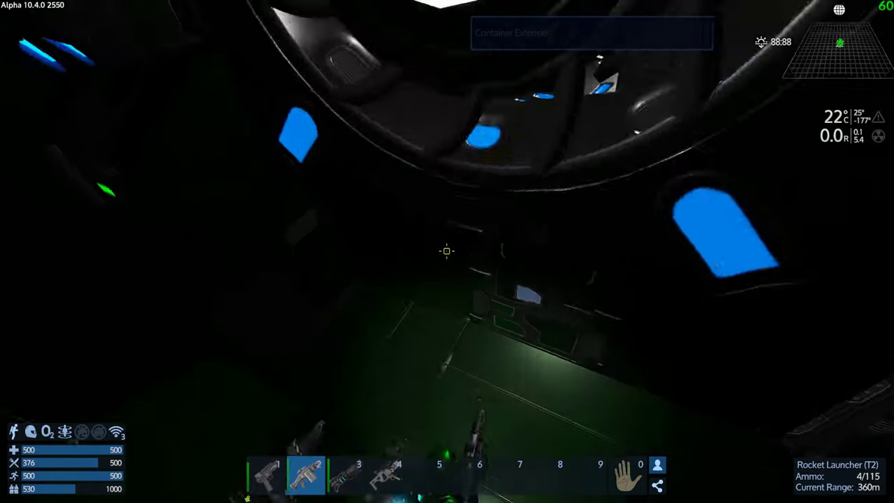
pyautogui.press('w')
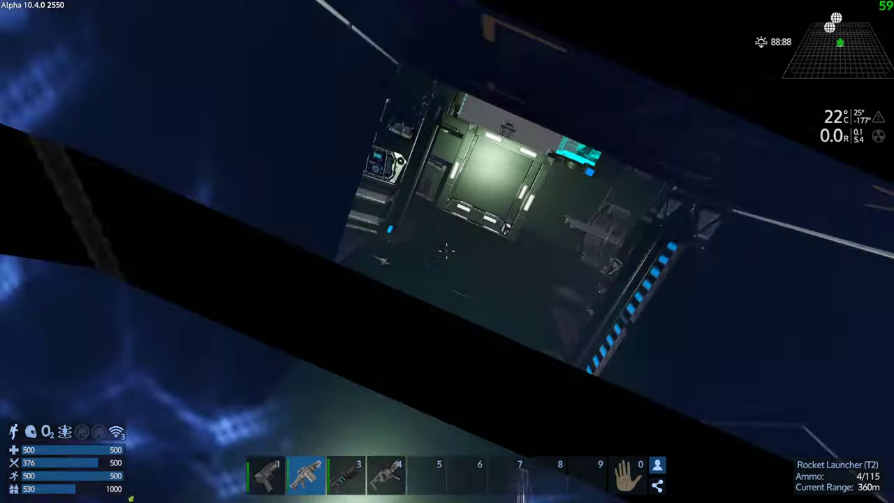
pyautogui.press('w')
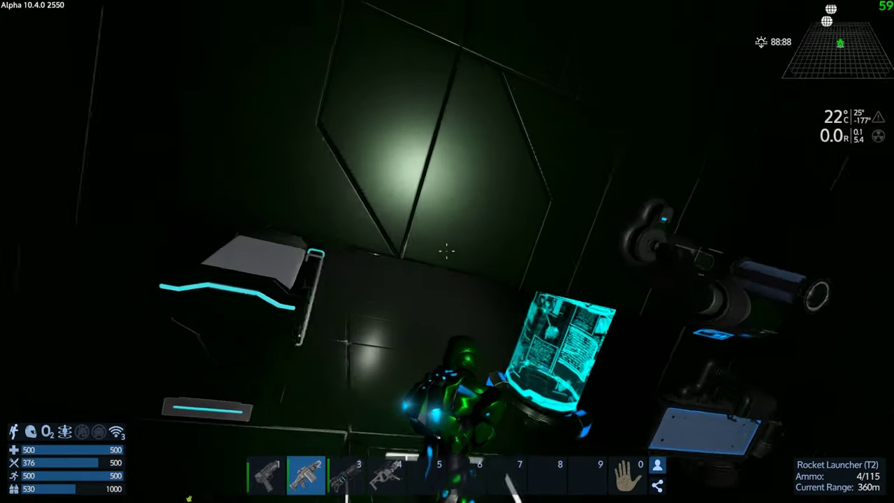
pyautogui.press('w')
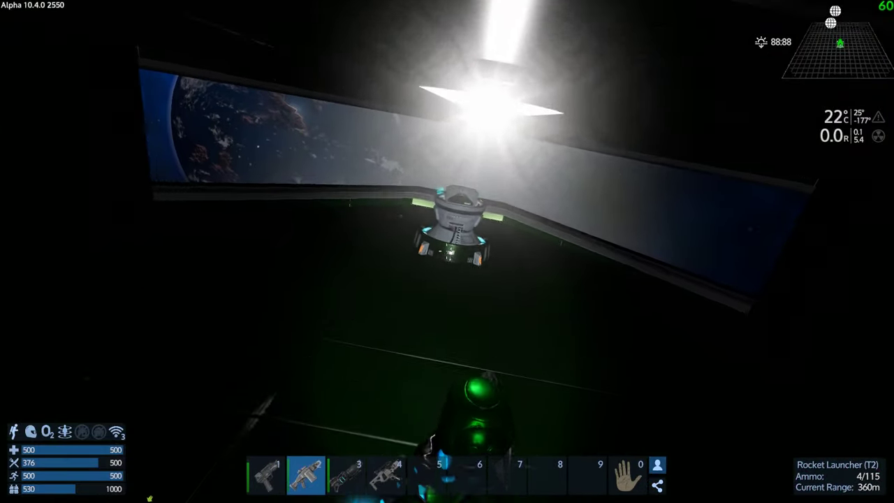
# - Take control of the CSE, fly forward briefly, and bring up the Logistics inventories
pyautogui.press('f')
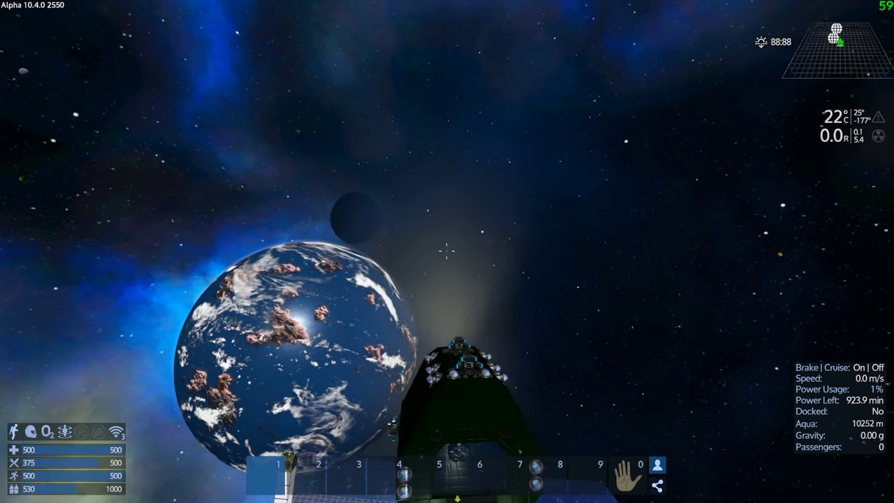
pyautogui.press('w')
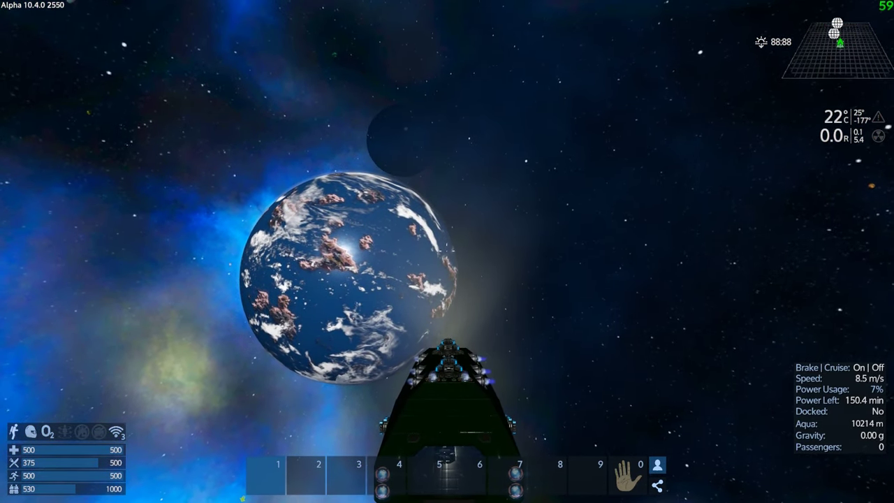
pyautogui.press('p')
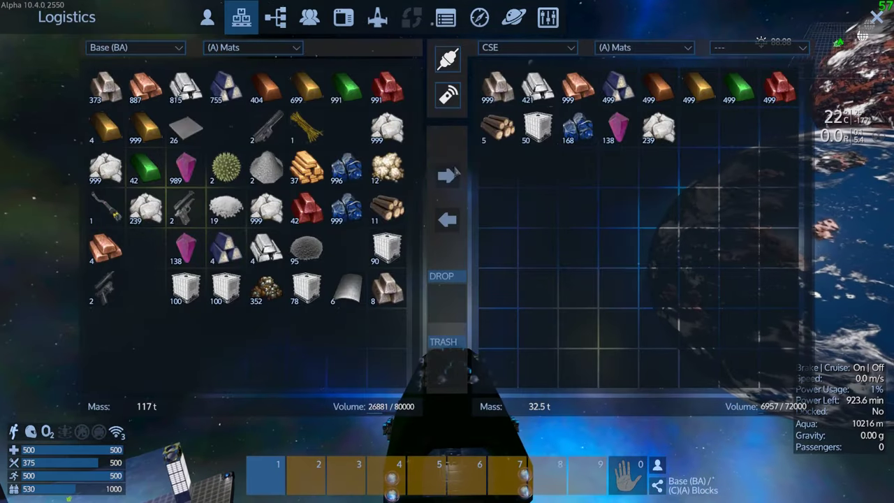
# - Pair base Fuel with ship Output, transfer the 74 Large Fuel Packs, and close Logistics
pyautogui.click(237, 53)
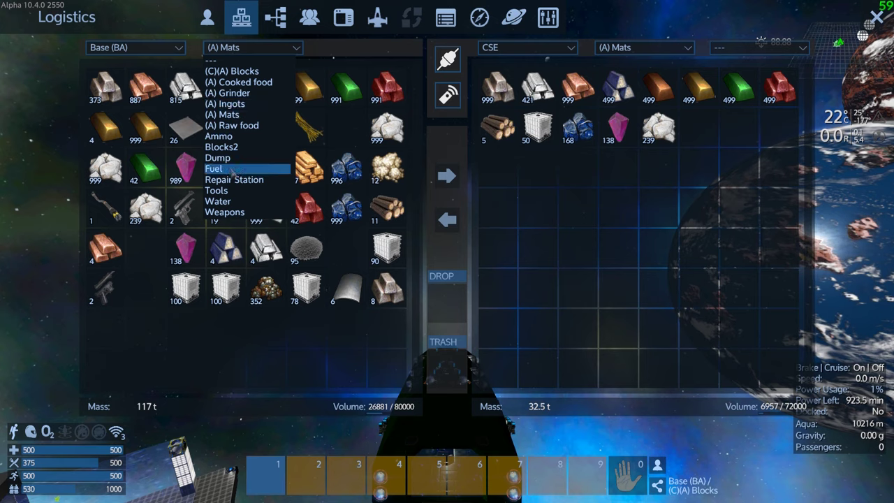
pyautogui.click(233, 169)
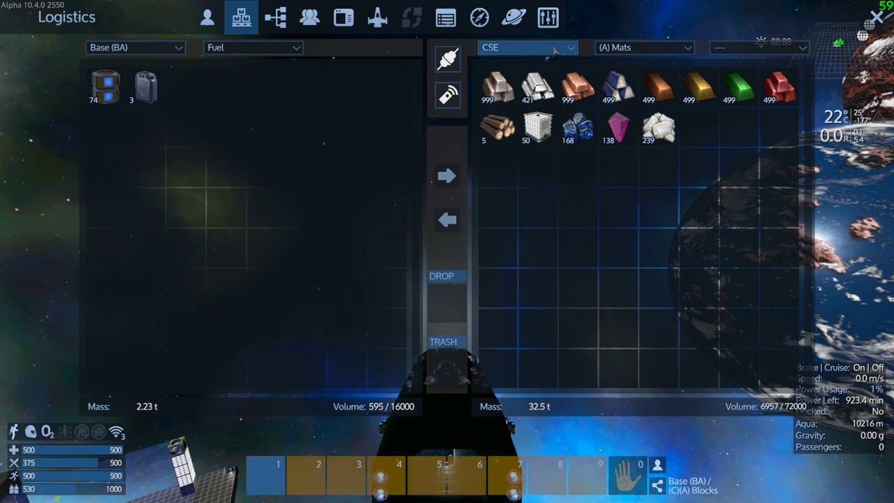
pyautogui.click(687, 51)
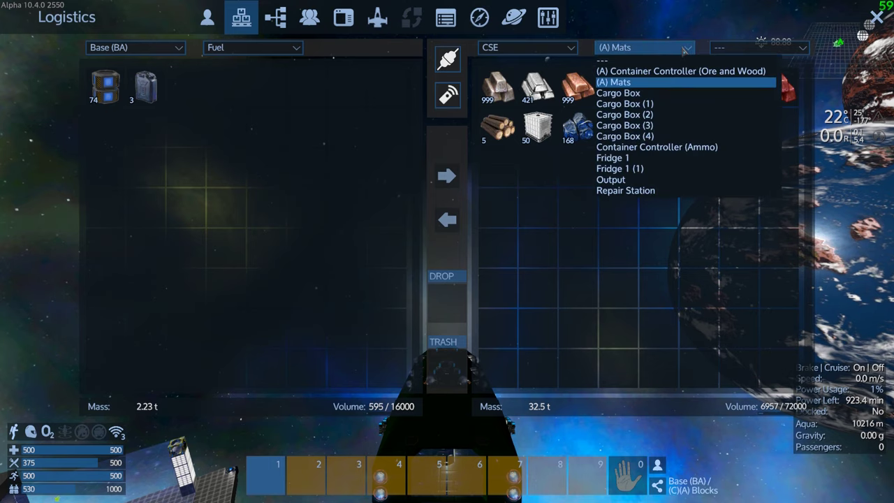
pyautogui.click(681, 71)
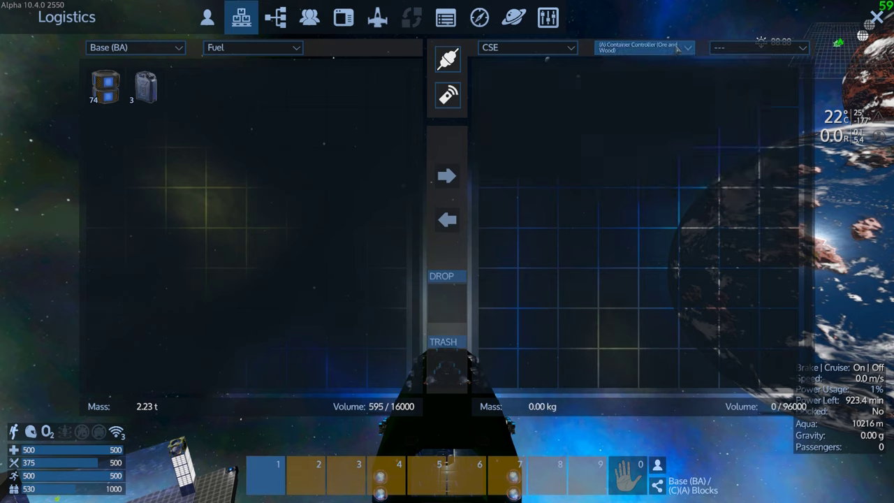
pyautogui.click(677, 49)
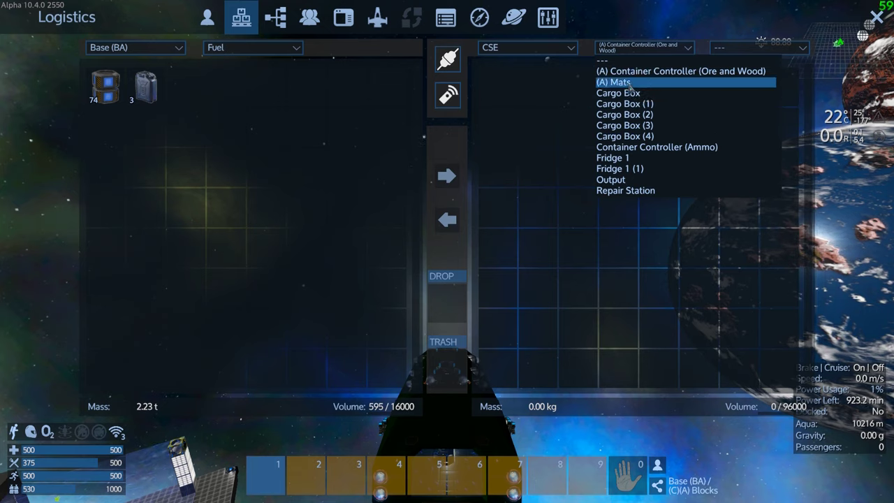
pyautogui.click(629, 180)
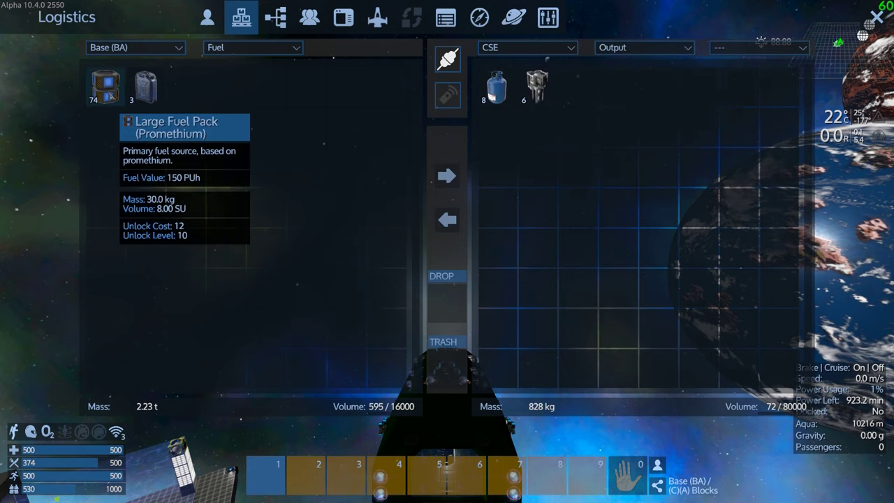
pyautogui.keyDown('shift'); pyautogui.click(106, 88); pyautogui.keyUp('shift')
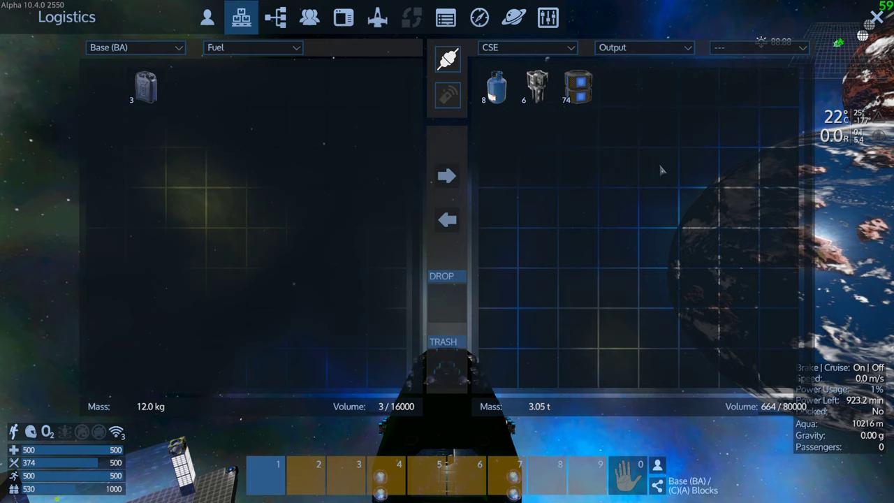
pyautogui.click(876, 17)
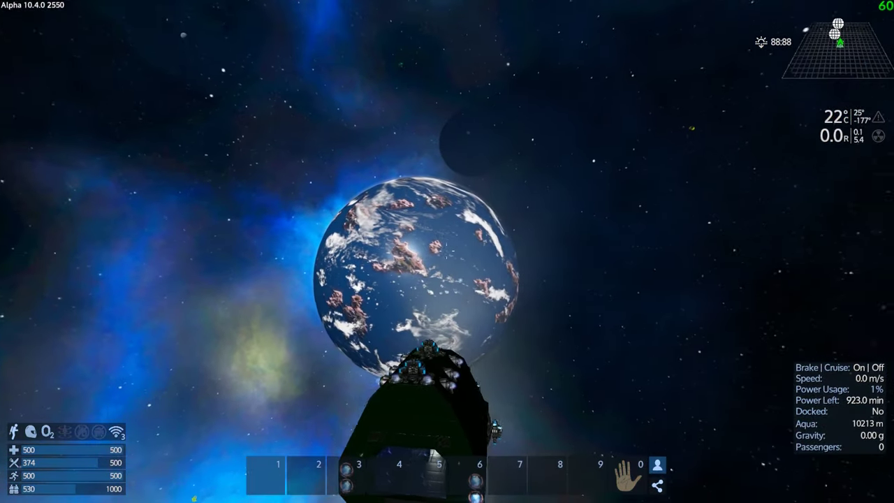
pyautogui.press('w')
pyautogui.press('w')
# - Show the base's (C)(A) Blocks container and move O2 bottles into the ship's Output
pyautogui.press('s')
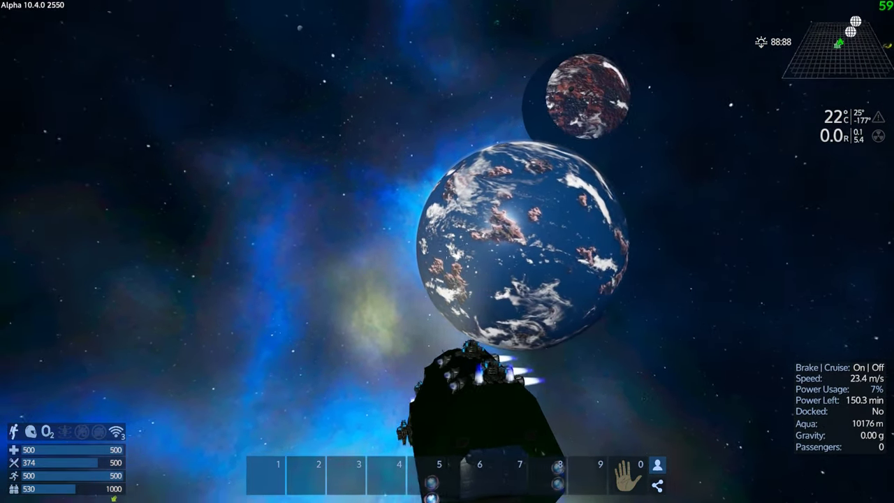
pyautogui.press('i')
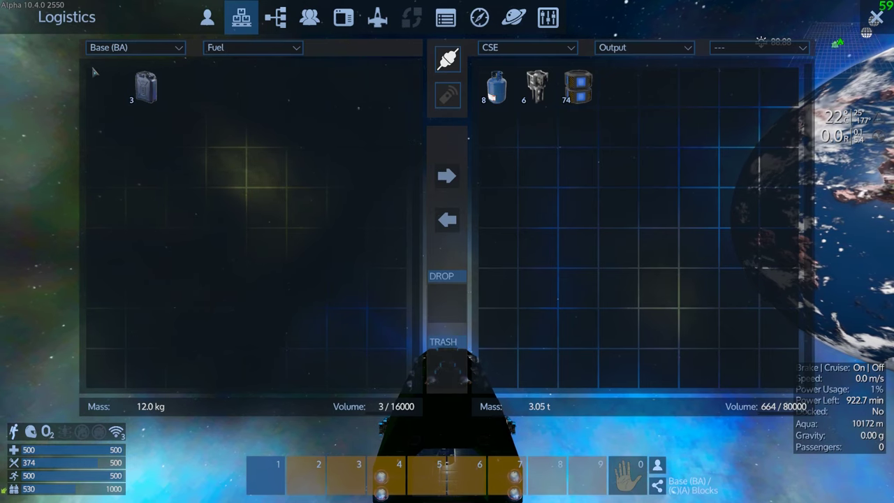
pyautogui.click(263, 49)
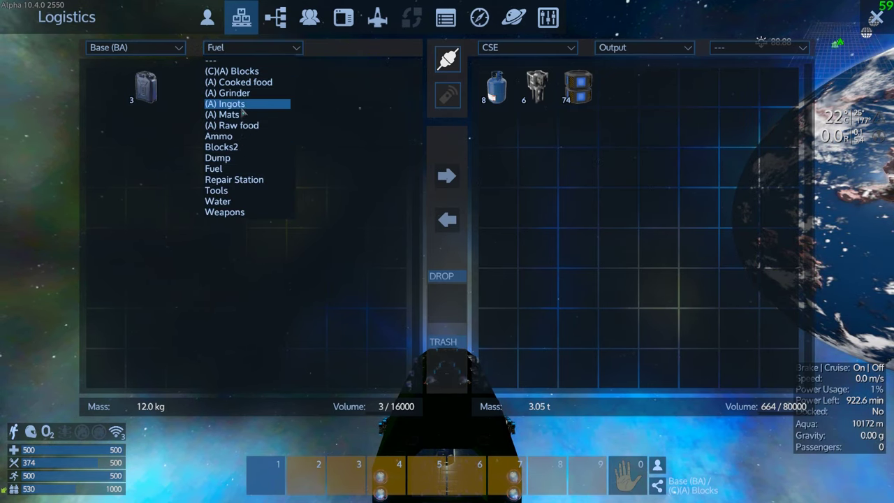
pyautogui.click(249, 75)
pyautogui.keyDown('shift'); pyautogui.click(386, 167); pyautogui.keyUp('shift')
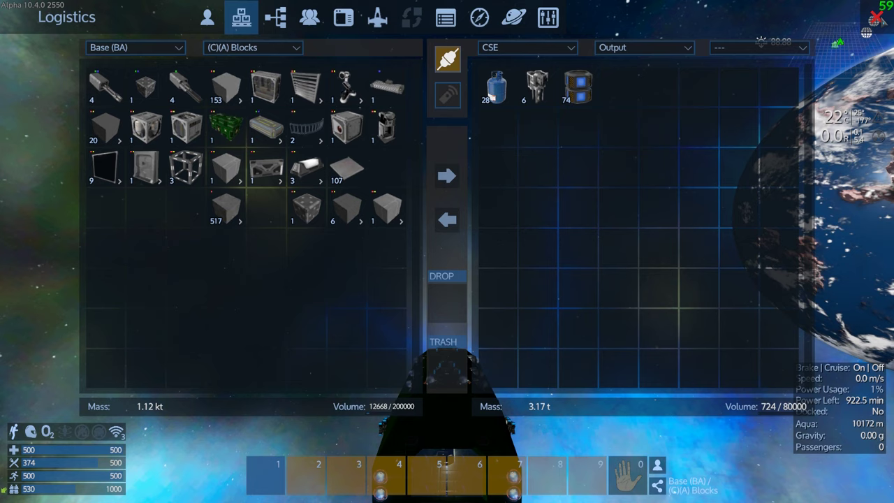
pyautogui.press('Escape')
# - Check the contents of the ship's Fridge 1, then close the inventory window
pyautogui.press('p')
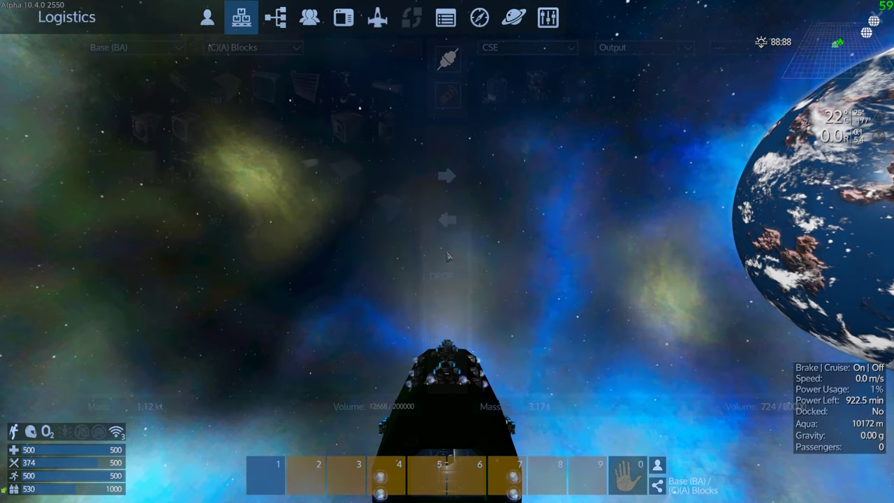
pyautogui.click(668, 54)
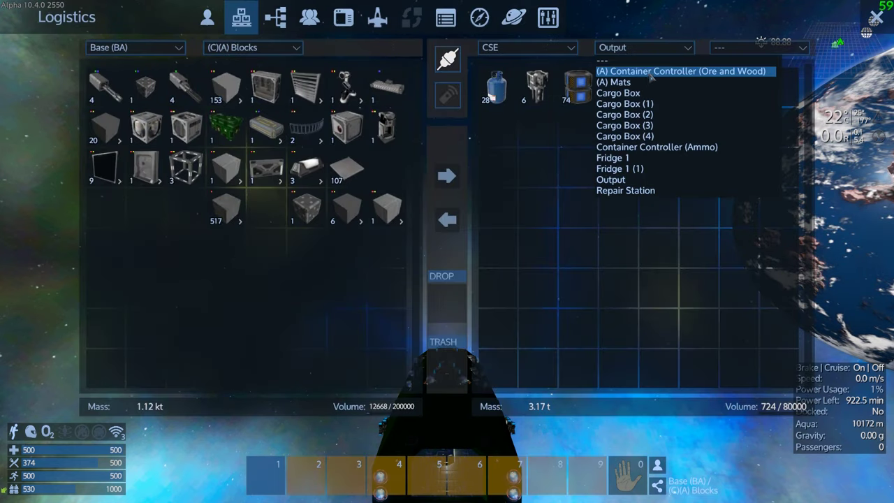
pyautogui.click(631, 165)
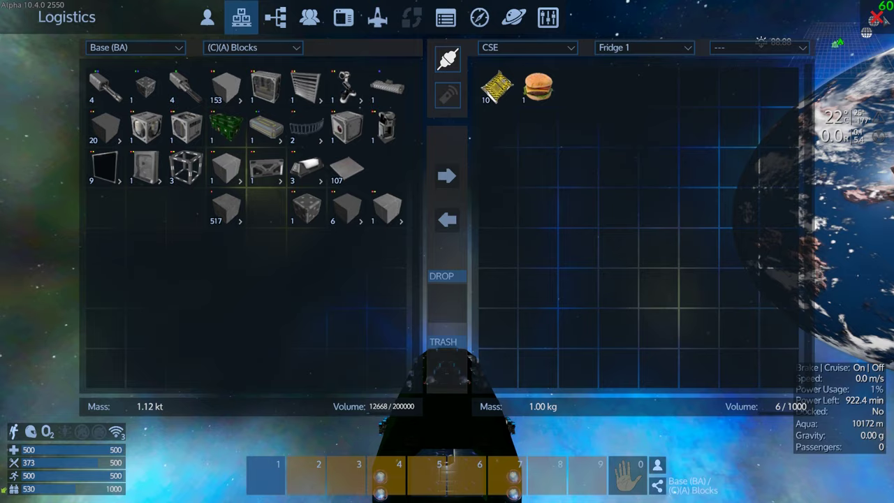
pyautogui.press('Escape')
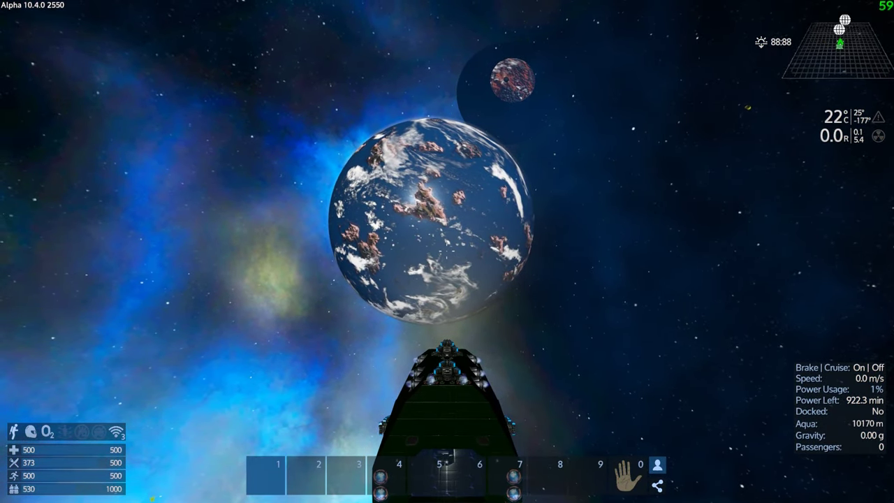
# - Refill the ship's oxygen with an O2 bottle from Output, then resume flying toward the planet
pyautogui.press('p')
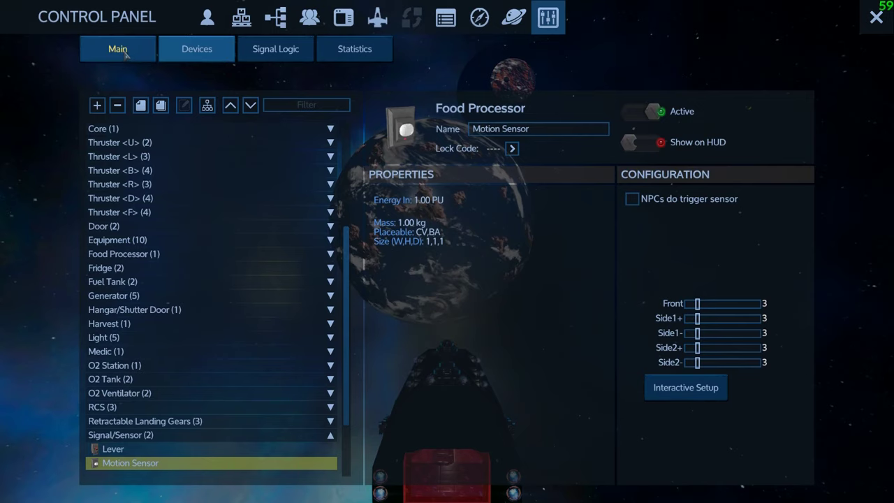
pyautogui.click(117, 49)
pyautogui.click(540, 464)
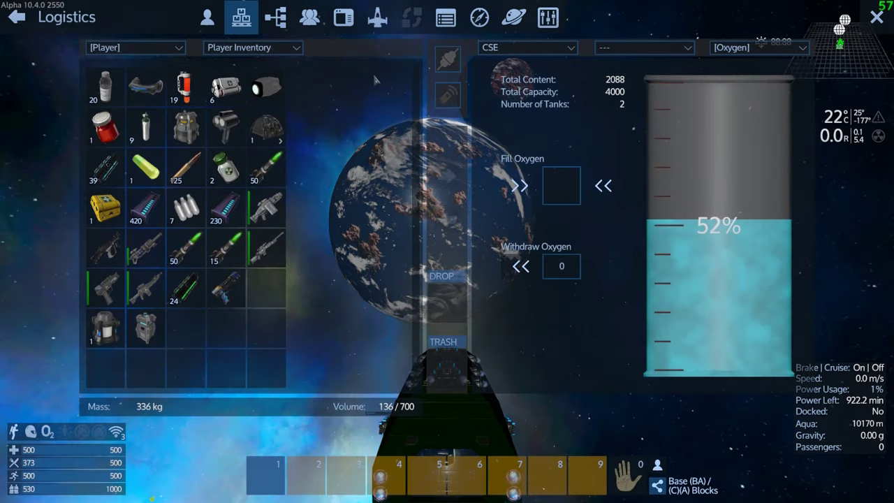
pyautogui.click(179, 49)
pyautogui.click(126, 73)
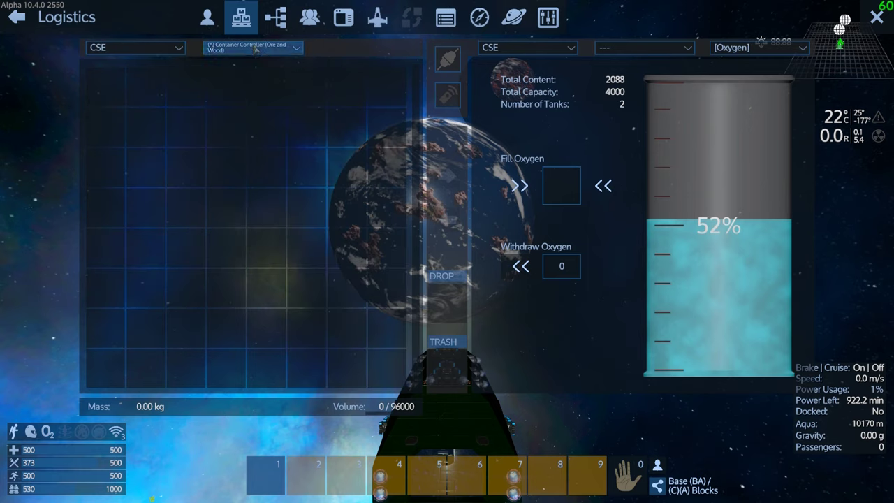
pyautogui.click(255, 49)
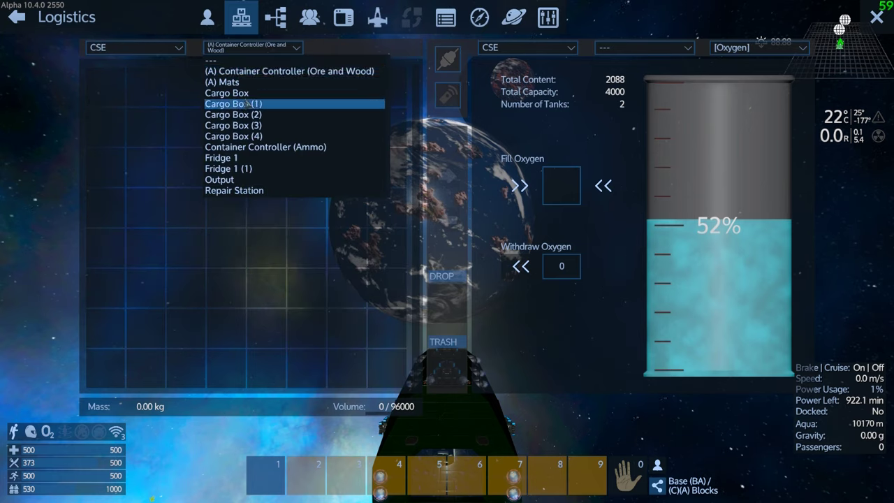
pyautogui.click(239, 183)
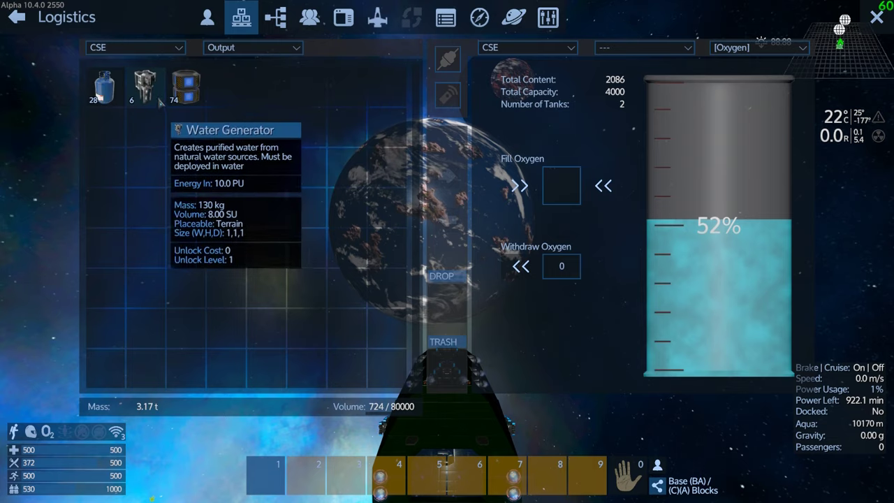
pyautogui.moveTo(105, 86)
pyautogui.mouseDown()
pyautogui.moveTo(607, 222)
pyautogui.moveTo(561, 186)
pyautogui.moveTo(104, 86)
pyautogui.mouseUp()
pyautogui.click(877, 19)
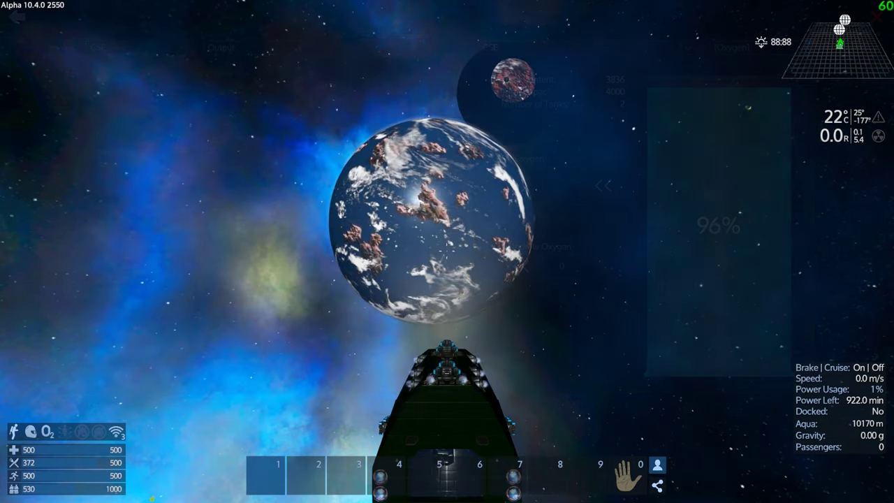
pyautogui.press('w')
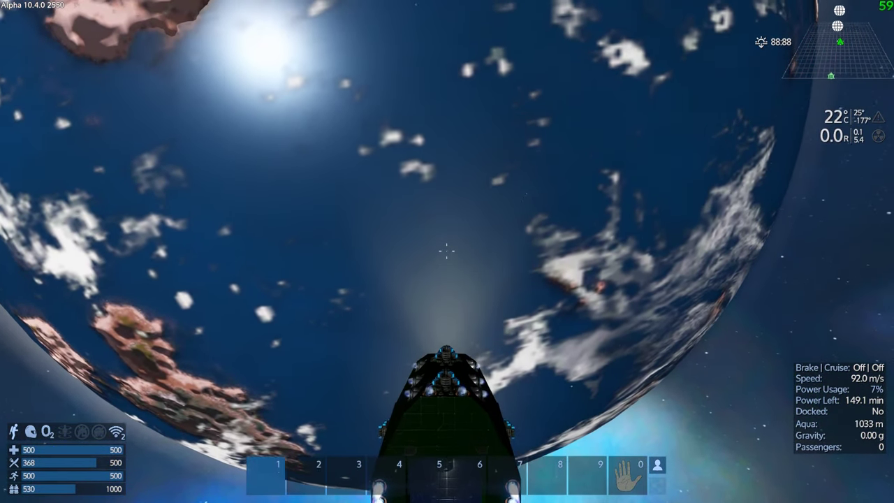
# - Check the system map, engage the brake, and thrust down into Aqua's atmosphere
pyautogui.press('m')
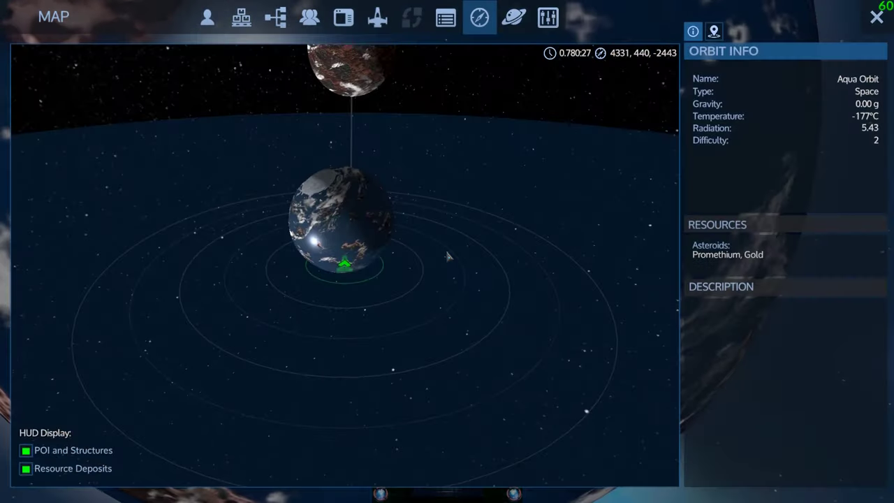
pyautogui.press('m')
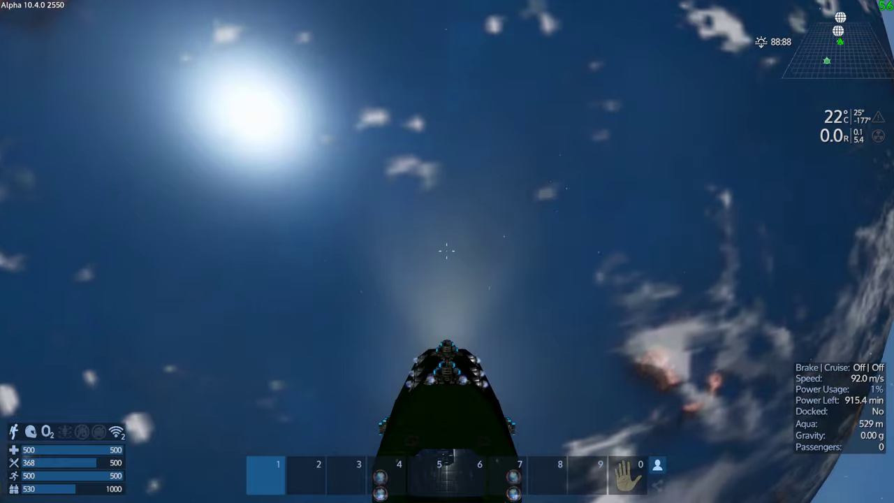
pyautogui.press('x')
pyautogui.press('w')
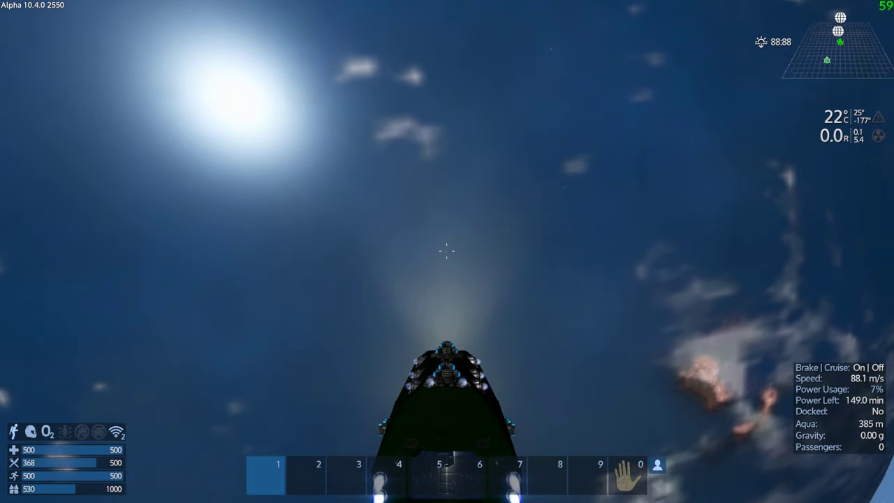
pyautogui.press('w')
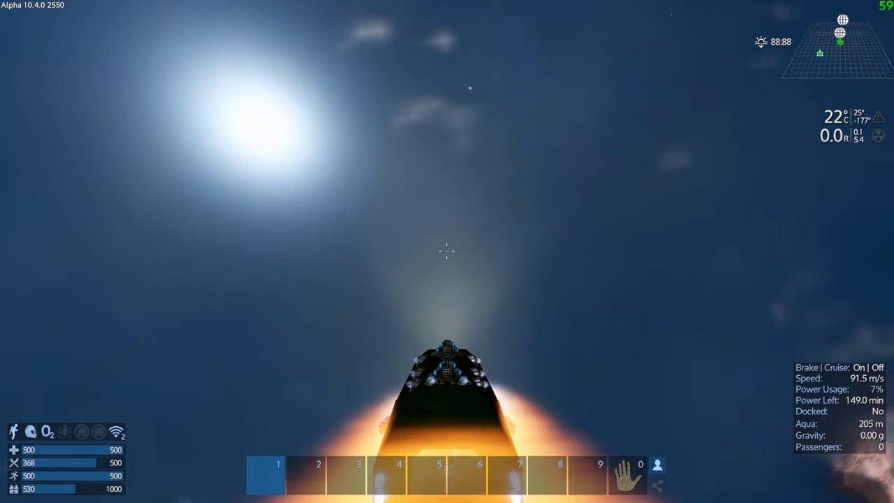
pyautogui.press('w')
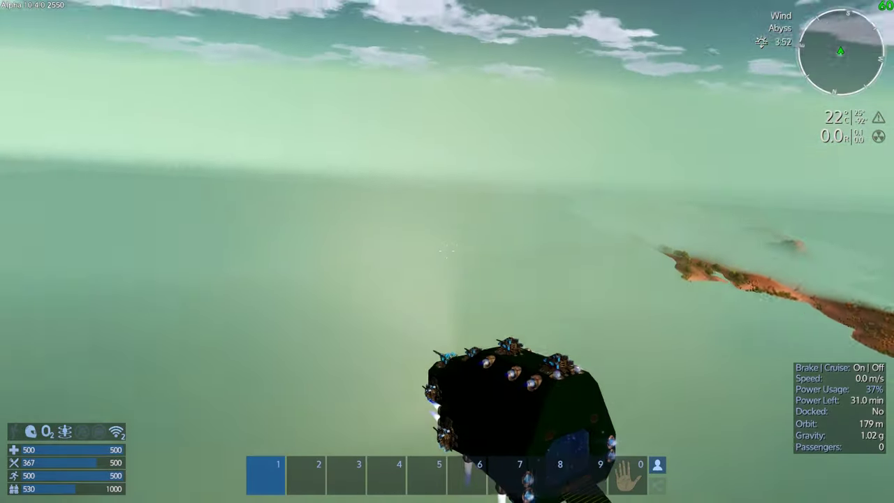
# - Fly across the sea and steer the ship down toward the palm island
pyautogui.press('w')
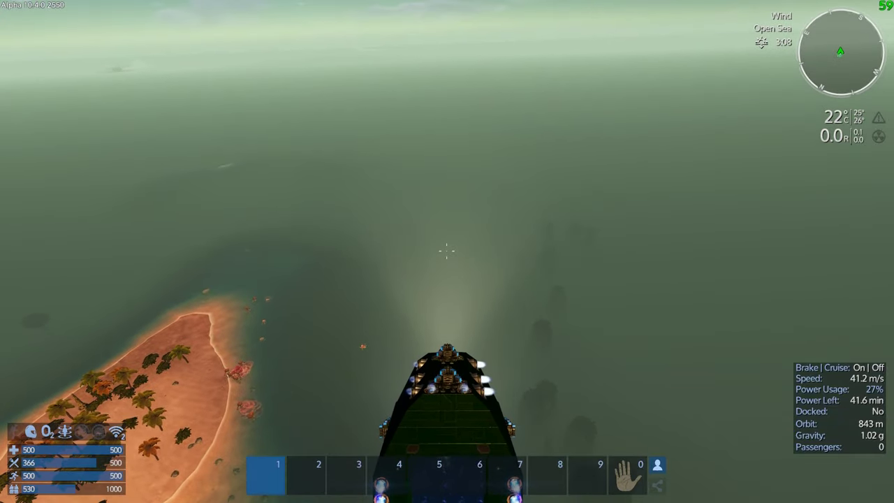
pyautogui.press('a')
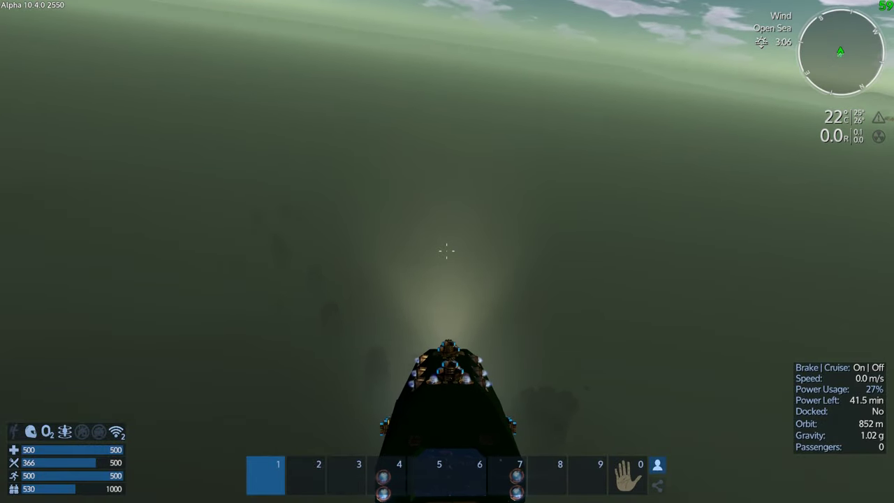
pyautogui.press('w')
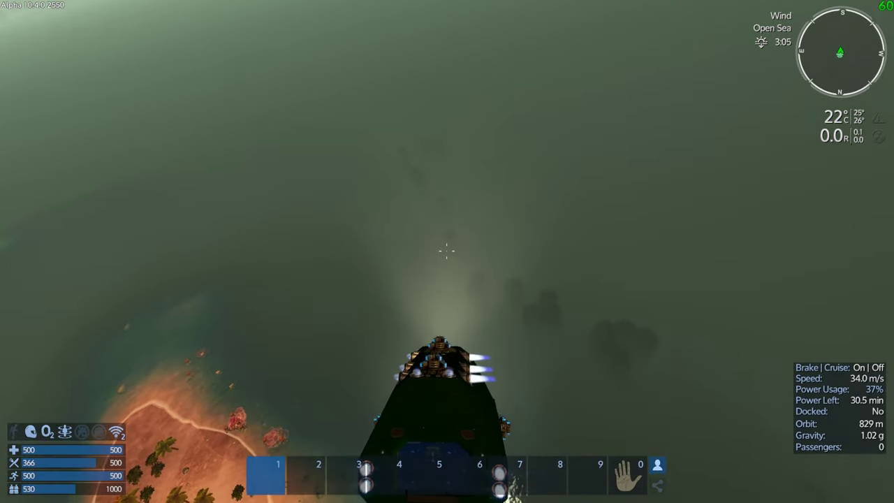
pyautogui.press('w')
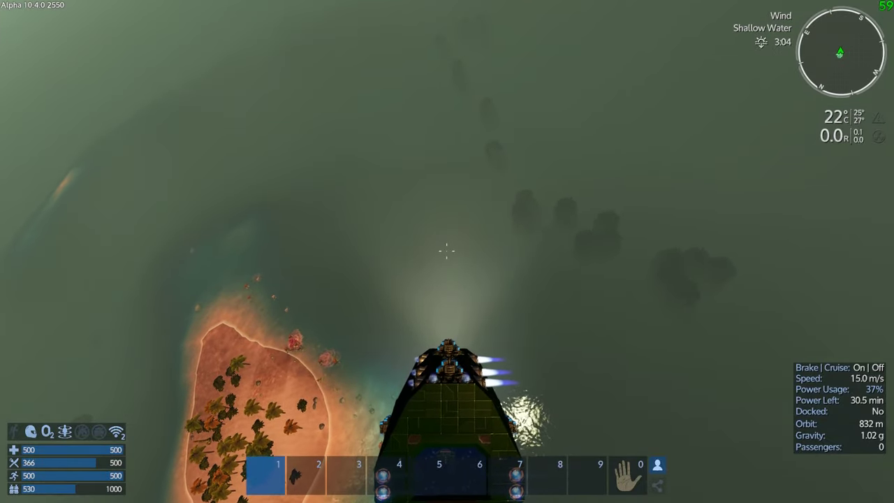
pyautogui.press('w')
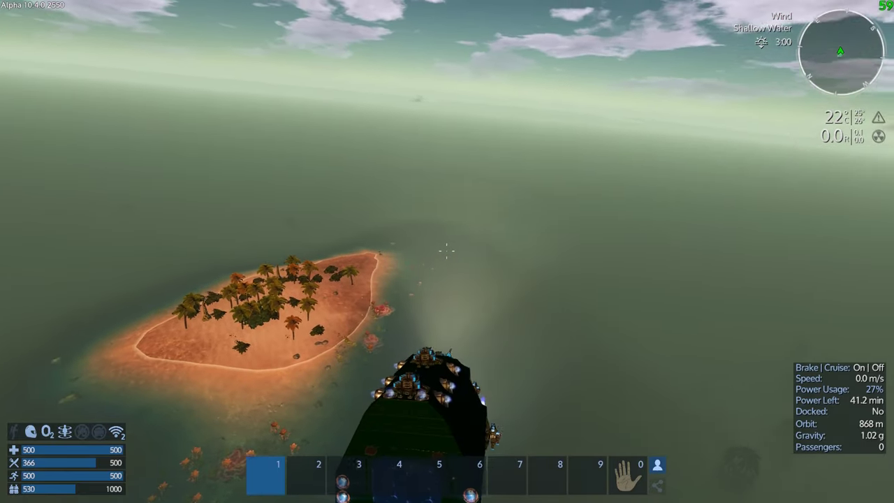
# - Manoeuvre past the island, then level out and climb slightly into a hover
pyautogui.press('w')
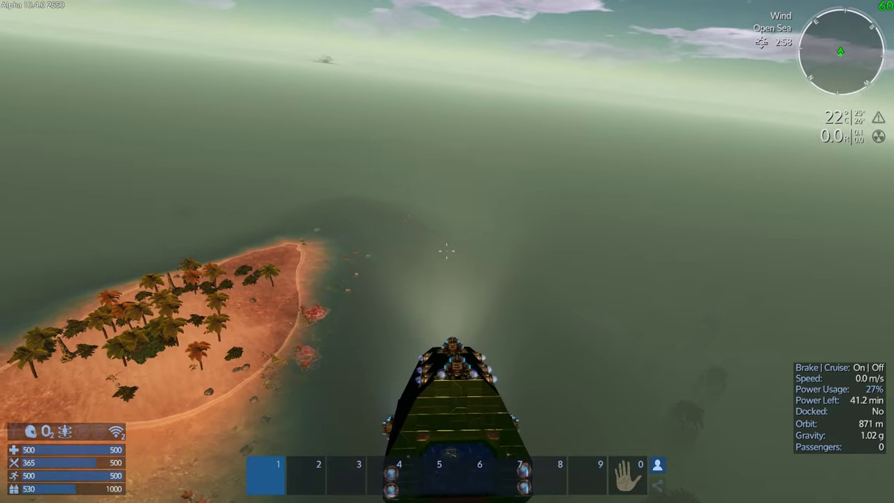
pyautogui.press('w')
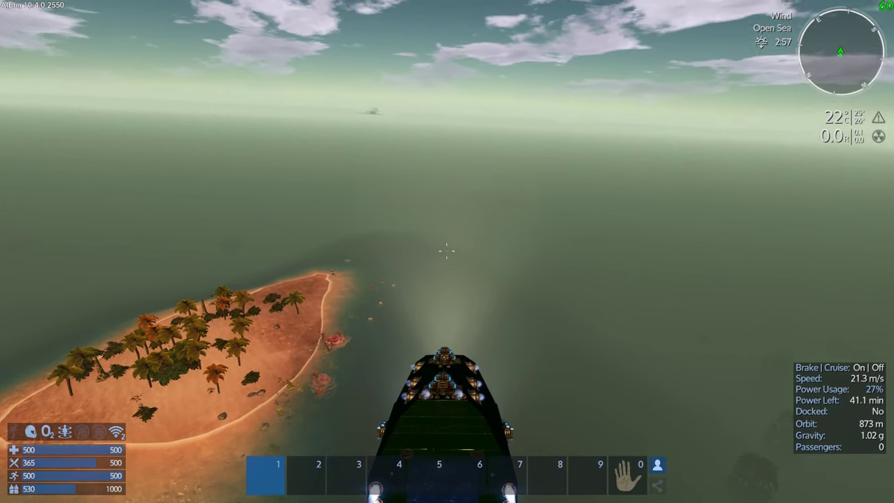
pyautogui.press('w')
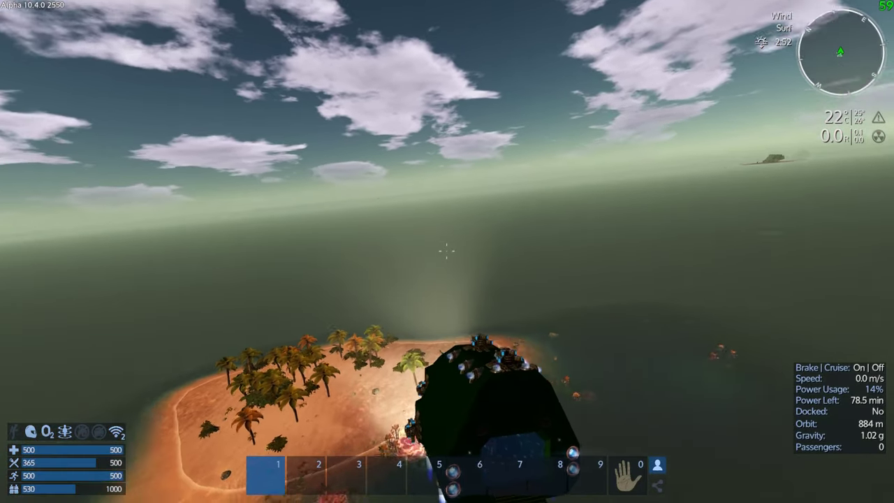
pyautogui.press('q')
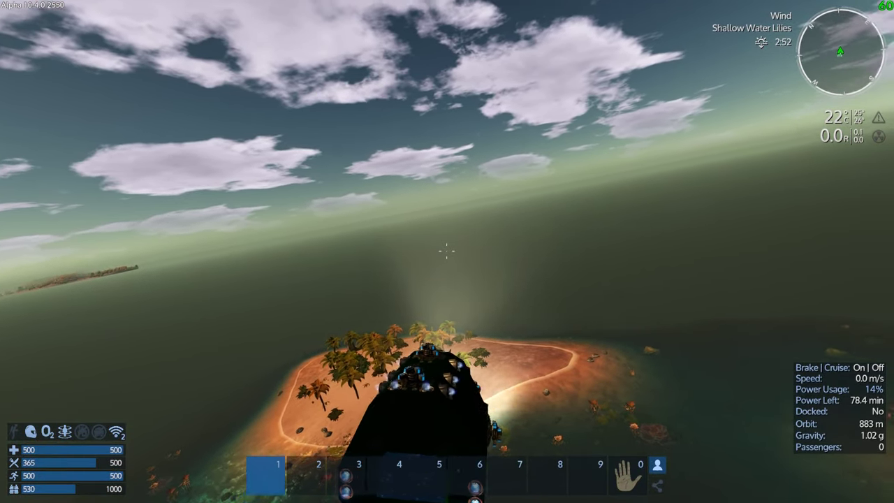
pyautogui.press('e')
pyautogui.press('w')
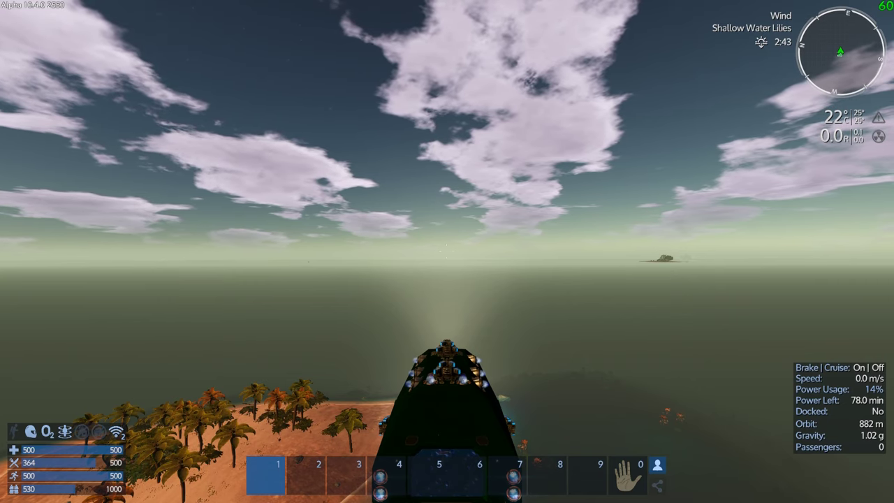
pyautogui.press('p')
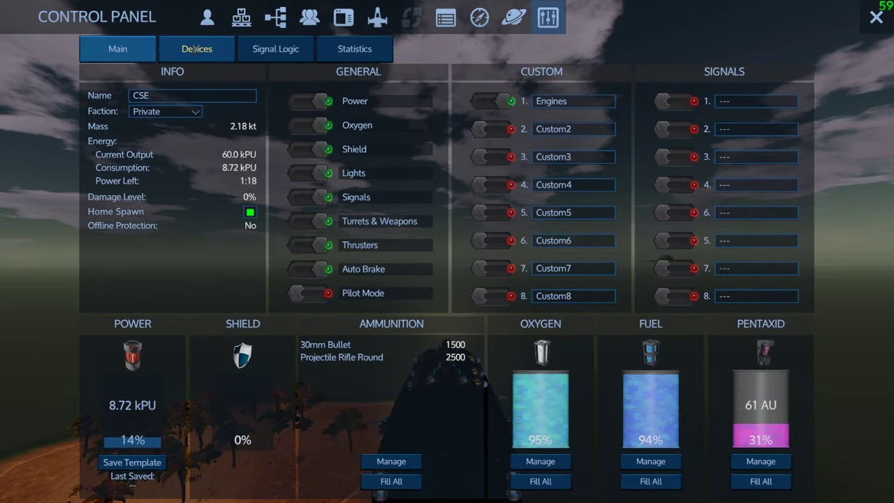
# - Apply one shared targeting setup to the Turret (13) group in Devices, then close the panel
pyautogui.click(196, 51)
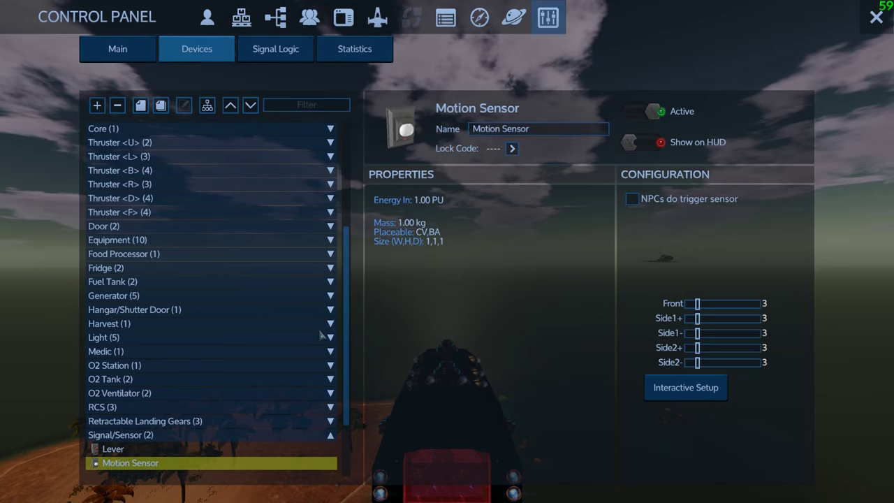
pyautogui.moveTo(347, 302); pyautogui.dragTo(342, 379)
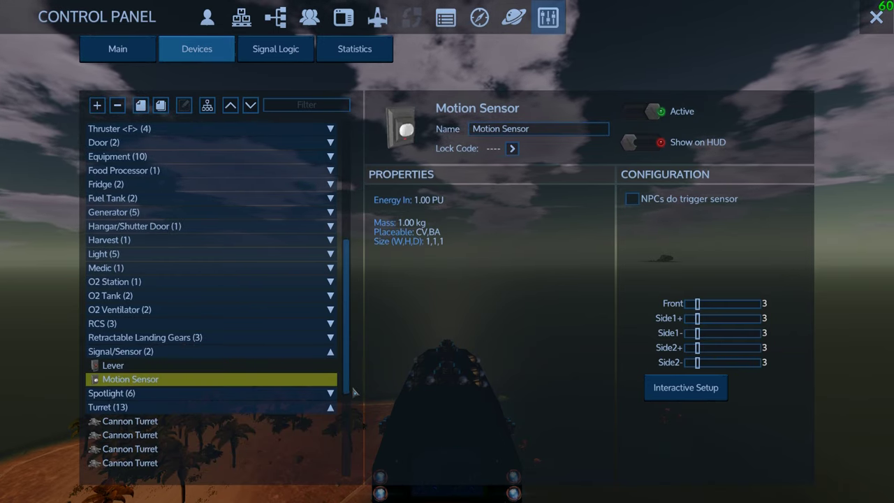
pyautogui.moveTo(346, 382); pyautogui.dragTo(344, 442)
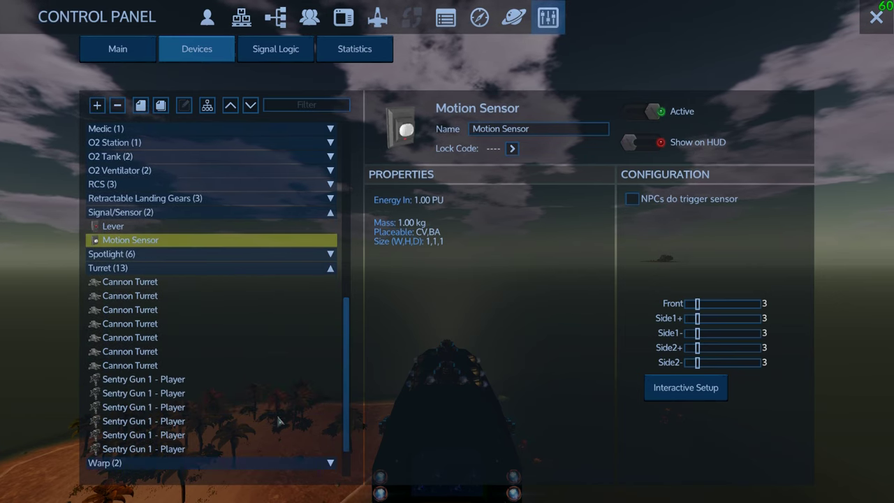
pyautogui.click(139, 269)
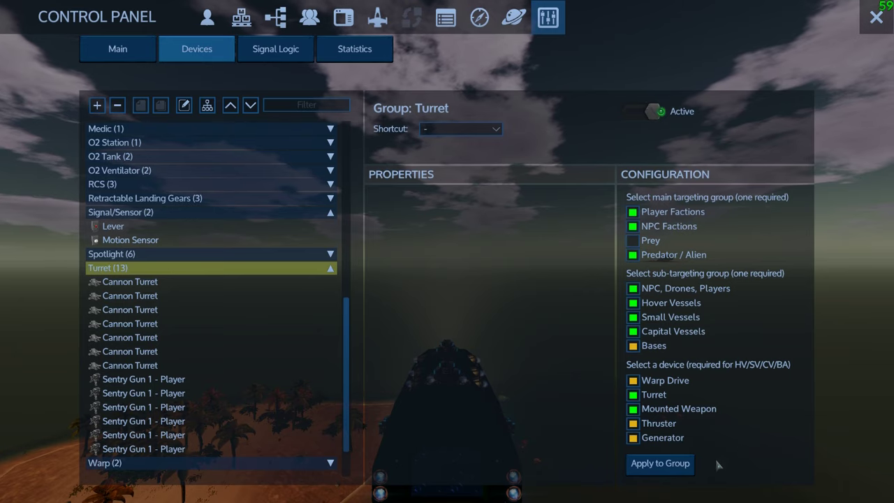
pyautogui.click(668, 472)
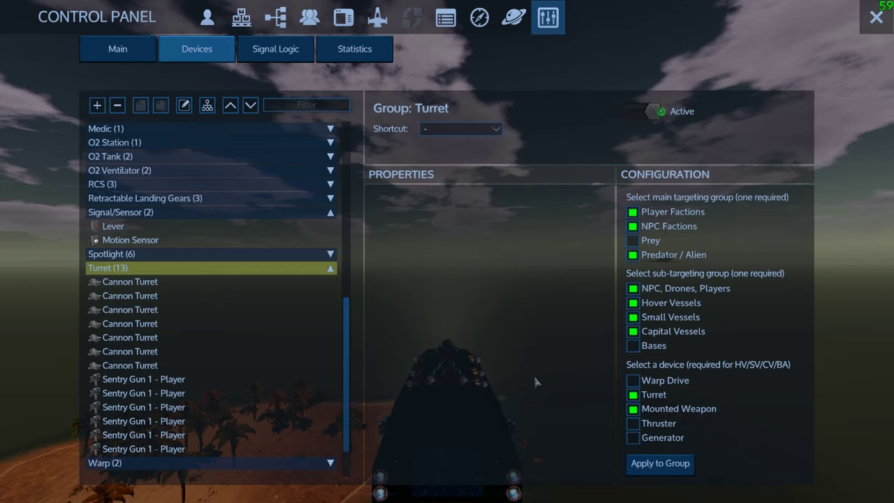
pyautogui.click(670, 472)
pyautogui.click(882, 18)
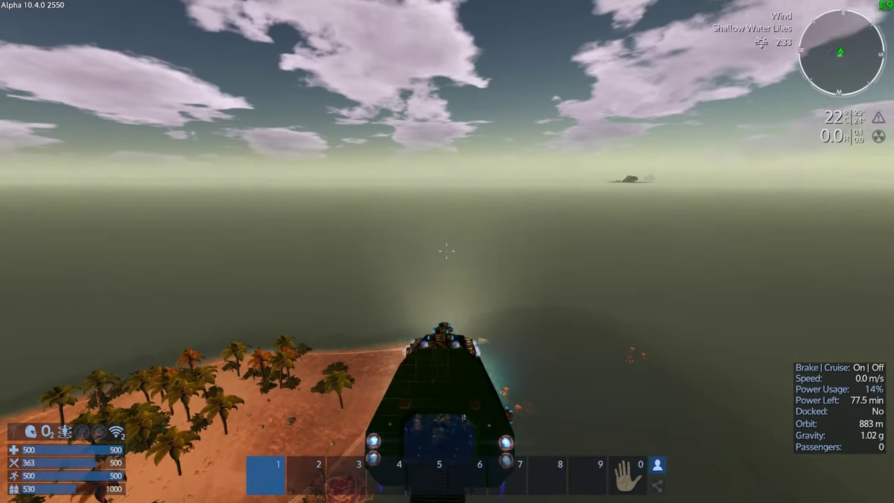
# - Nudge the ship forward over the island and orbit the camera to view its side
pyautogui.press('w')
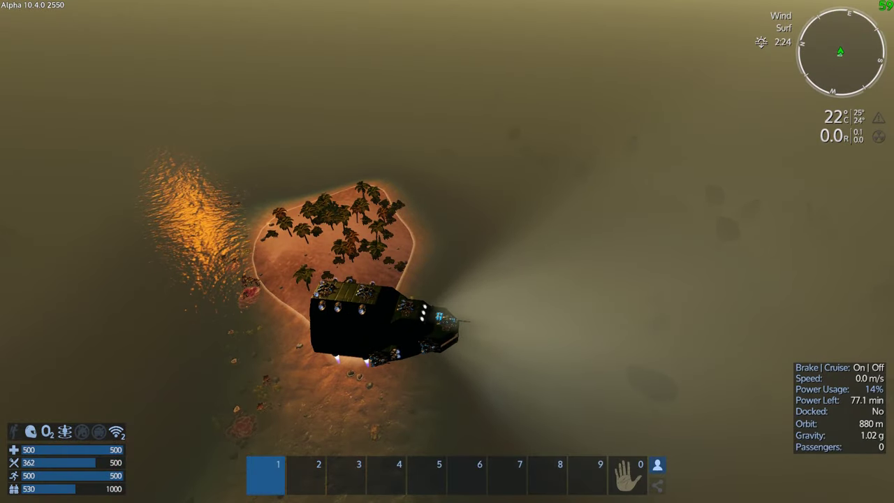
pyautogui.moveTo(447, 252); pyautogui.dragTo(447, 210)
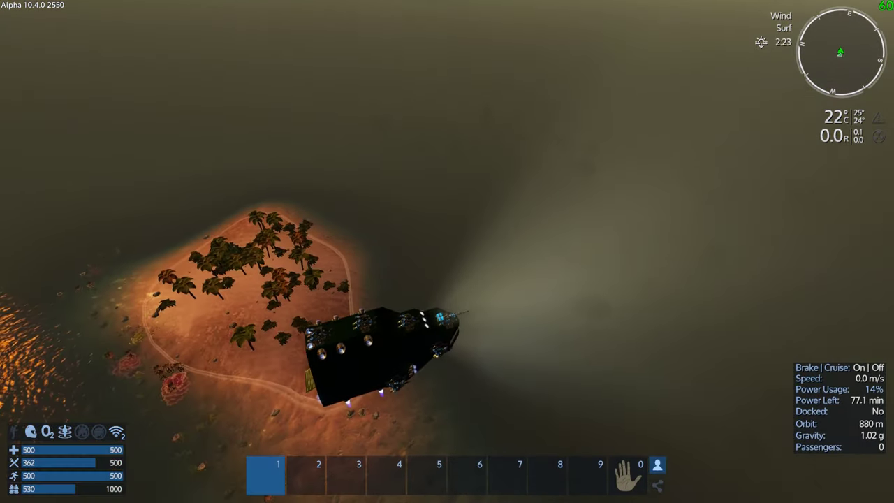
pyautogui.moveTo(447, 251); pyautogui.dragTo(447, 175)
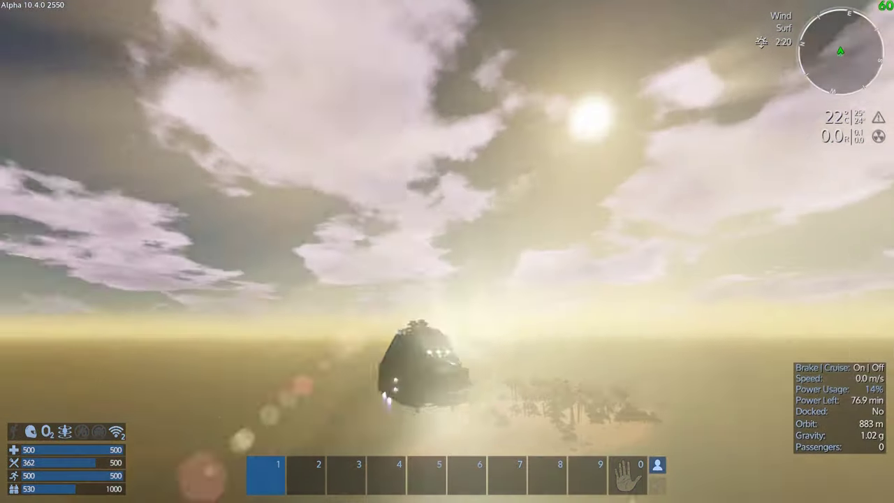
pyautogui.press('w')
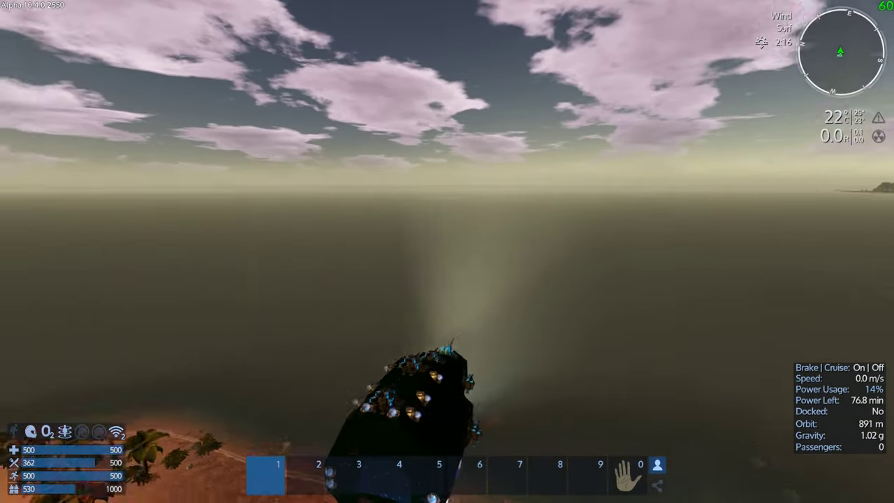
# - Reposition the ship over the beach, edging it slightly higher
pyautogui.press('w')
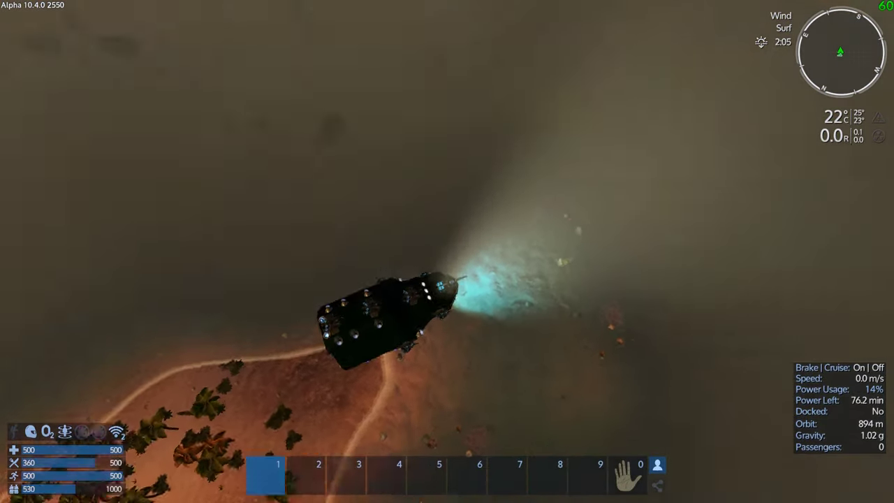
pyautogui.press('w')
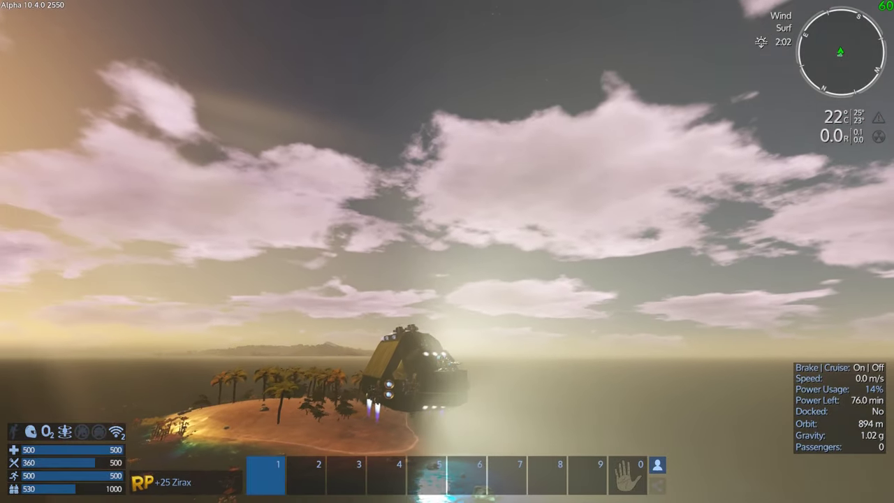
pyautogui.press('space')
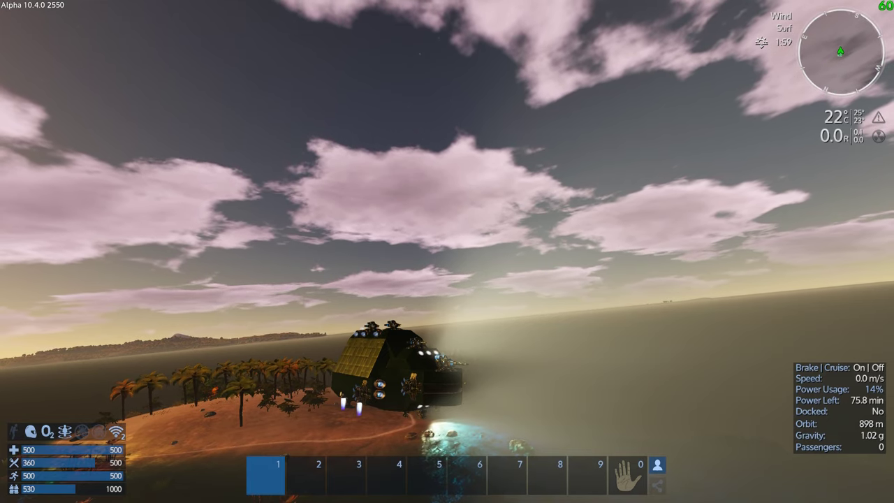
pyautogui.press('p')
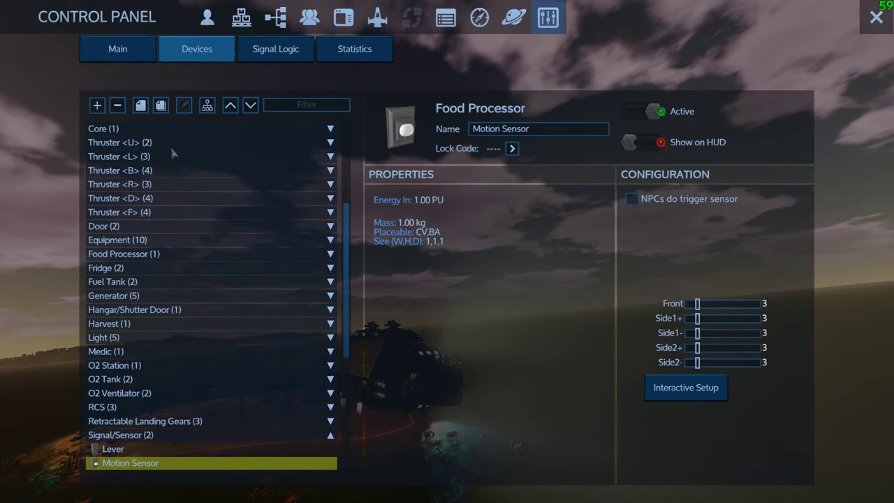
# - Check the ship's Main status overview, then close the control panel
pyautogui.click(131, 54)
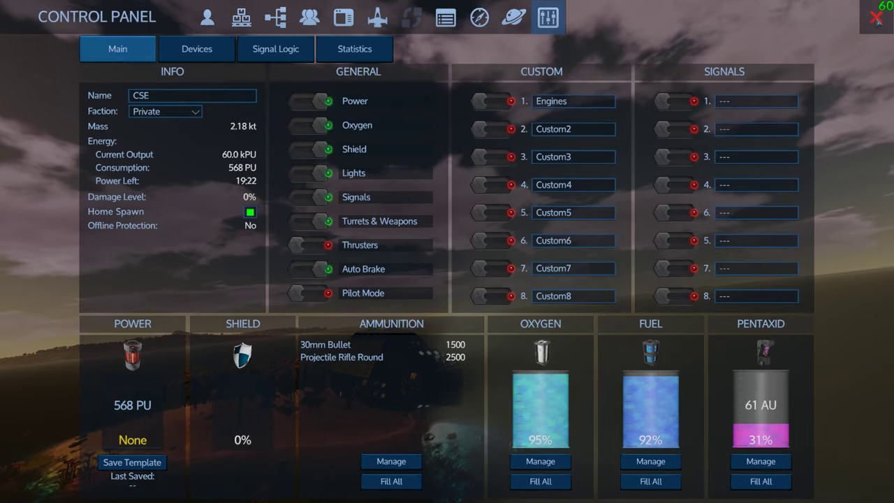
pyautogui.press('Escape')
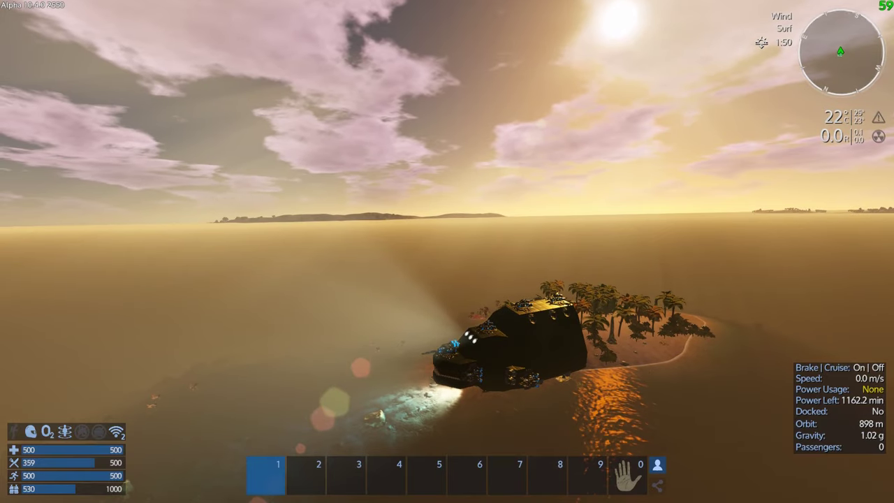
pyautogui.press('m')
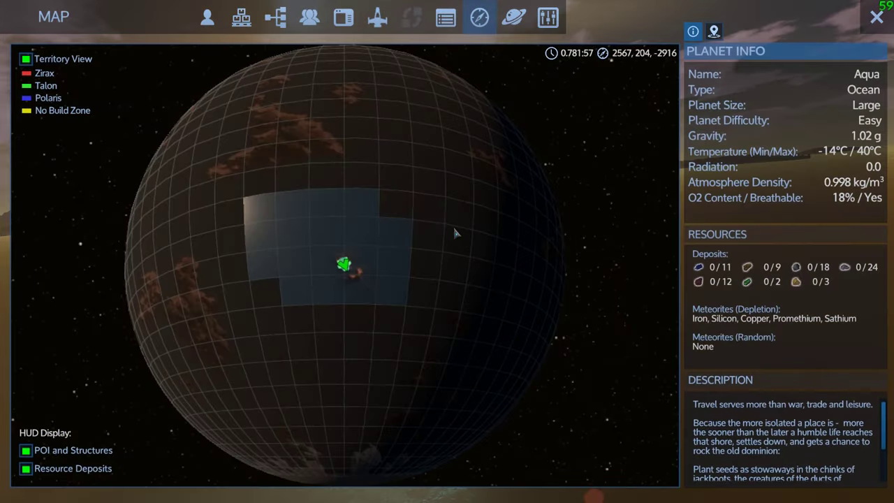
pyautogui.moveTo(342, 181)
pyautogui.mouseDown()
pyautogui.moveTo(209, 283)
pyautogui.moveTo(273, 140)
pyautogui.moveTo(379, 170)
pyautogui.moveTo(489, 230)
pyautogui.moveTo(373, 259)
pyautogui.moveTo(269, 300)
pyautogui.moveTo(320, 295)
pyautogui.mouseUp()
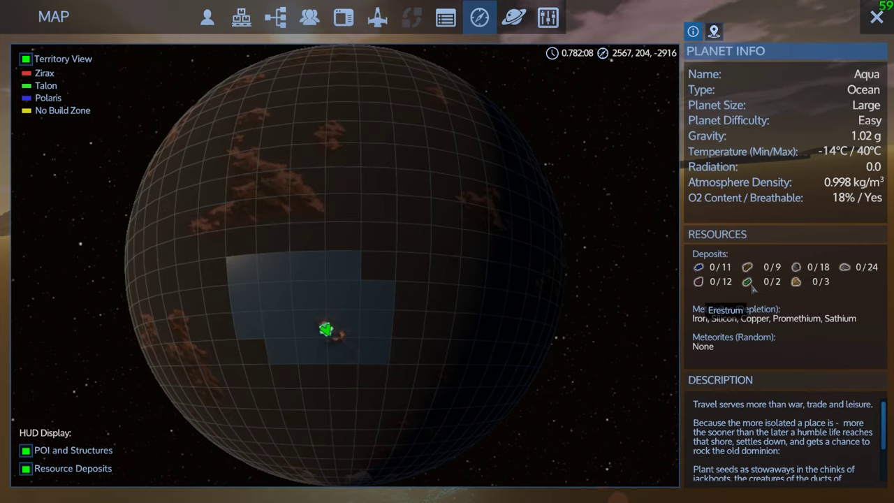
pyautogui.click(876, 18)
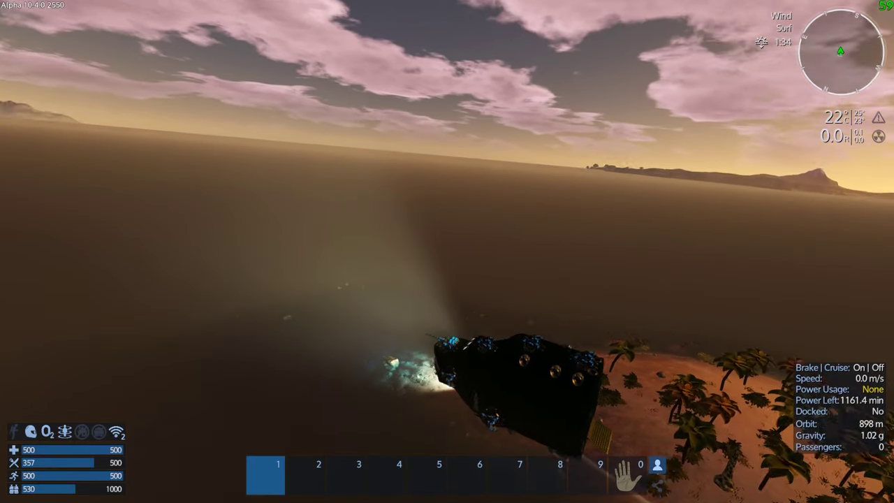
pyautogui.press('m')
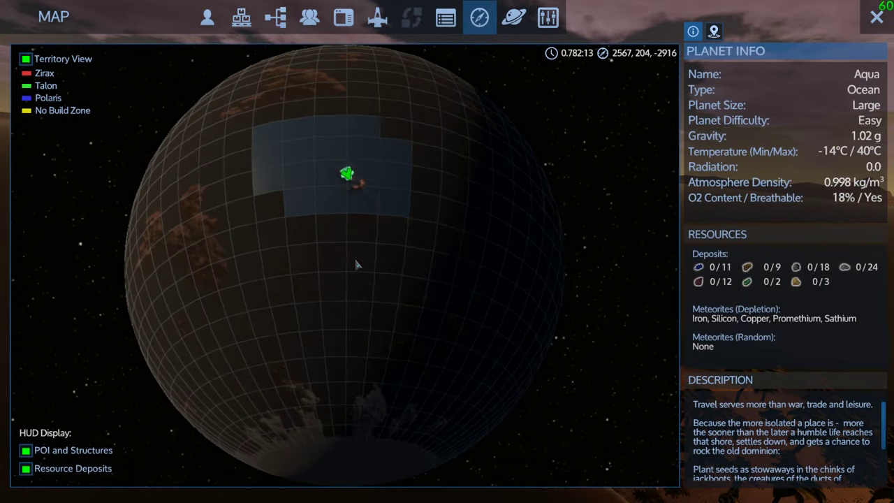
pyautogui.moveTo(356, 264); pyautogui.dragTo(354, 181)
pyautogui.moveTo(336, 241); pyautogui.dragTo(228, 270)
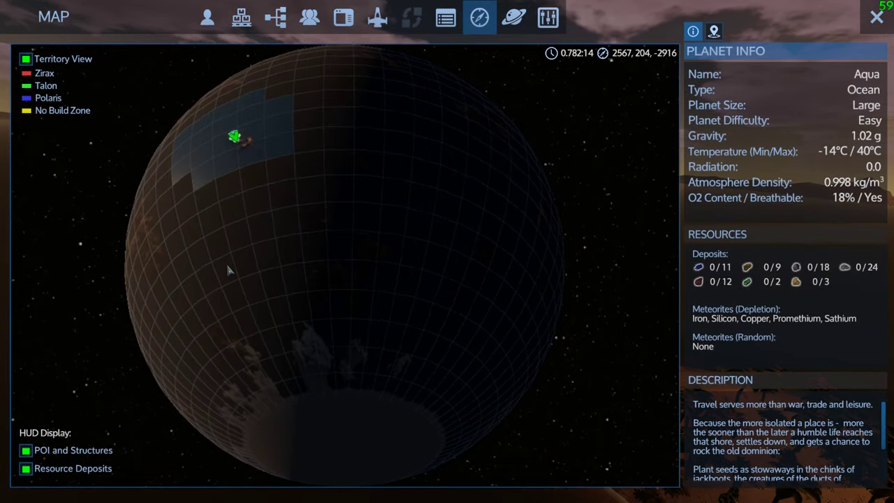
pyautogui.moveTo(246, 324)
pyautogui.mouseDown()
pyautogui.moveTo(413, 309)
pyautogui.moveTo(573, 318)
pyautogui.mouseUp()
pyautogui.moveTo(367, 305)
pyautogui.mouseDown()
pyautogui.moveTo(477, 319)
pyautogui.moveTo(443, 289)
pyautogui.moveTo(268, 244)
pyautogui.mouseUp()
pyautogui.moveTo(427, 292)
pyautogui.mouseDown()
pyautogui.moveTo(276, 268)
pyautogui.moveTo(421, 283)
pyautogui.mouseUp()
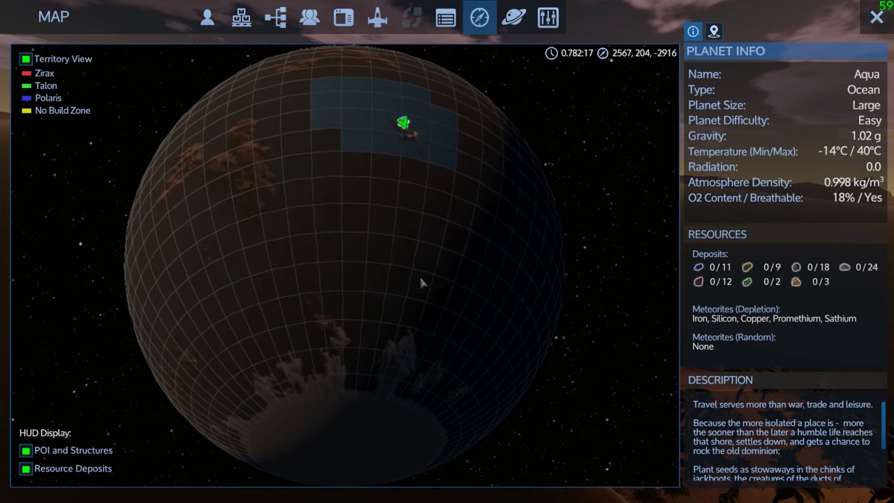
pyautogui.press('m')
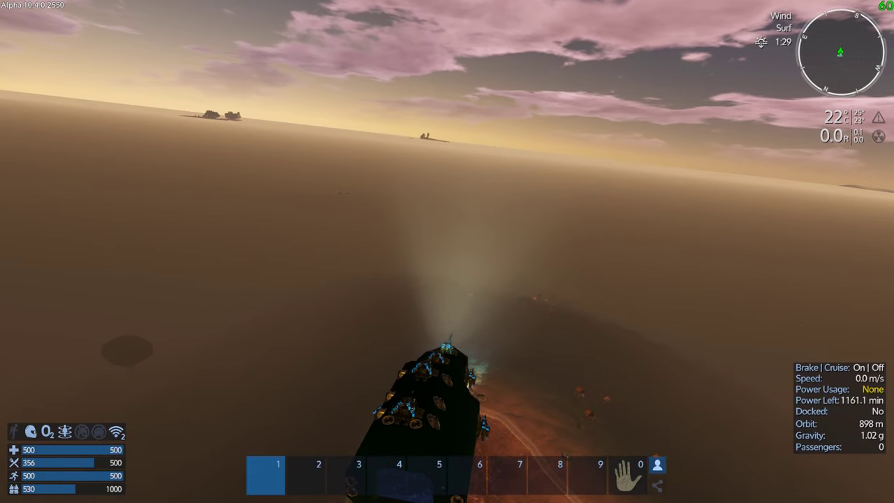
# - Check the ship control settings, then fly the CSE forward away from the island
pyautogui.press('p')
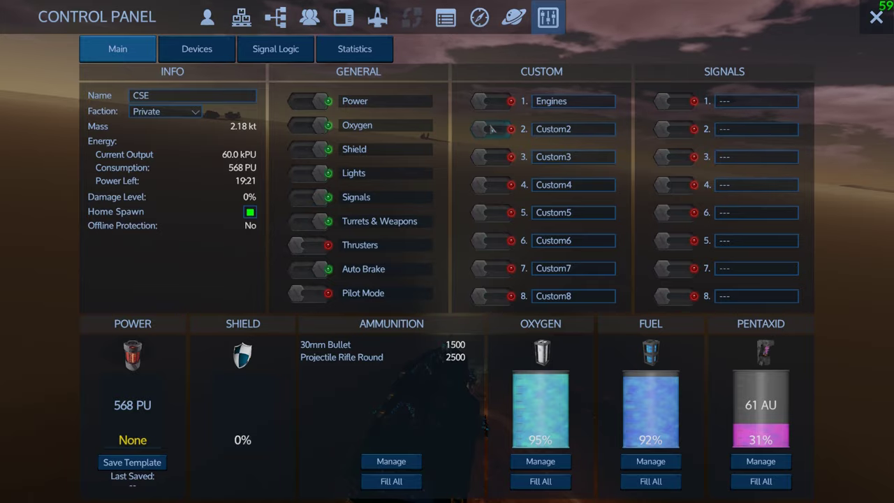
pyautogui.click(876, 20)
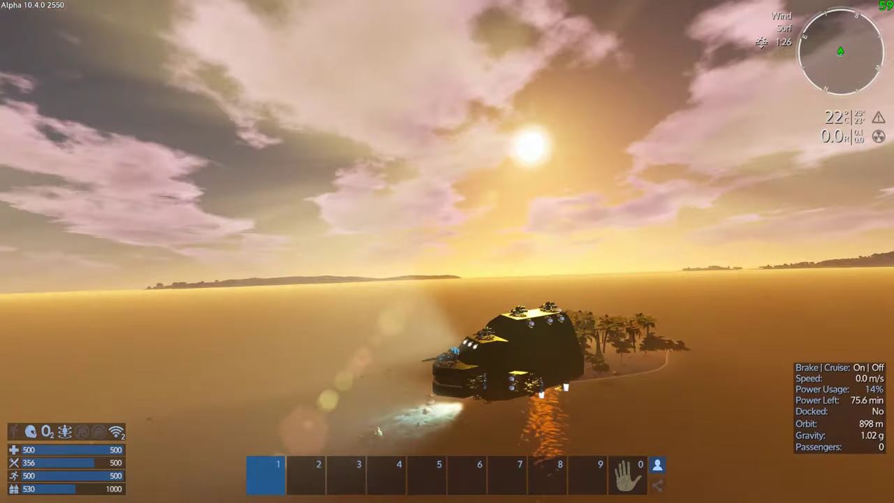
pyautogui.press('w')
pyautogui.press('w')
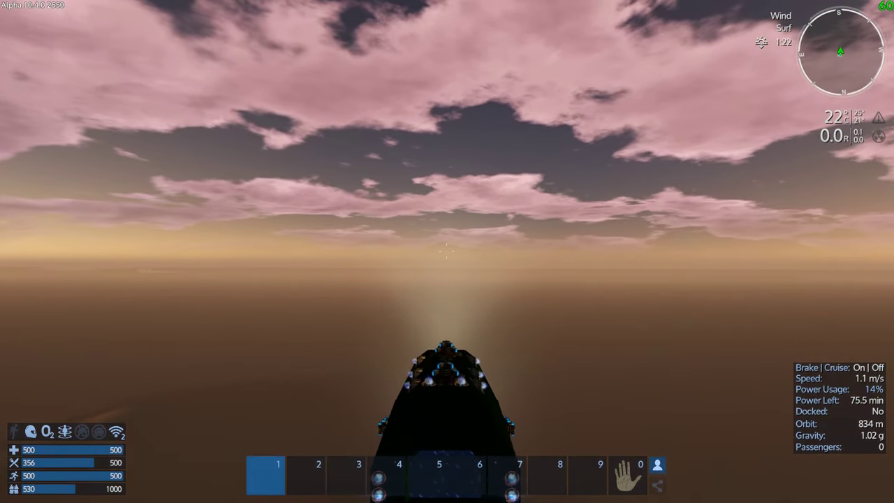
pyautogui.press('w')
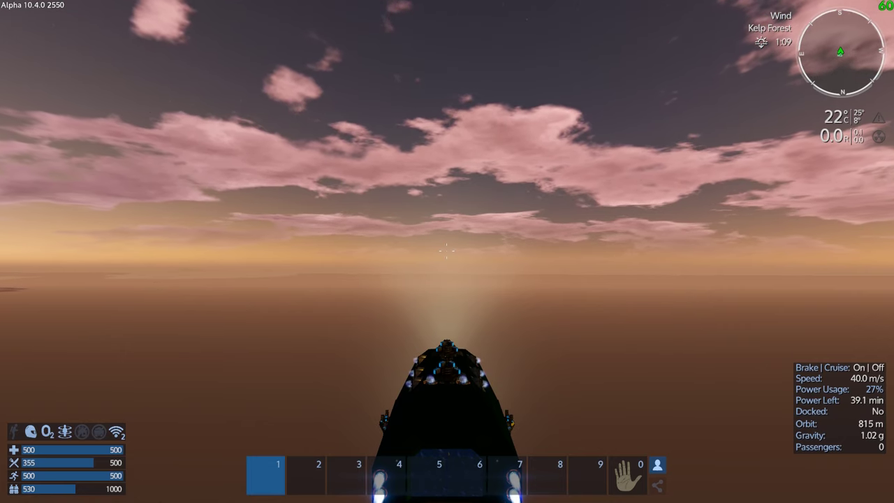
# - Ease the ship to about 40 m/s and glance at the player inventory
pyautogui.press('c')
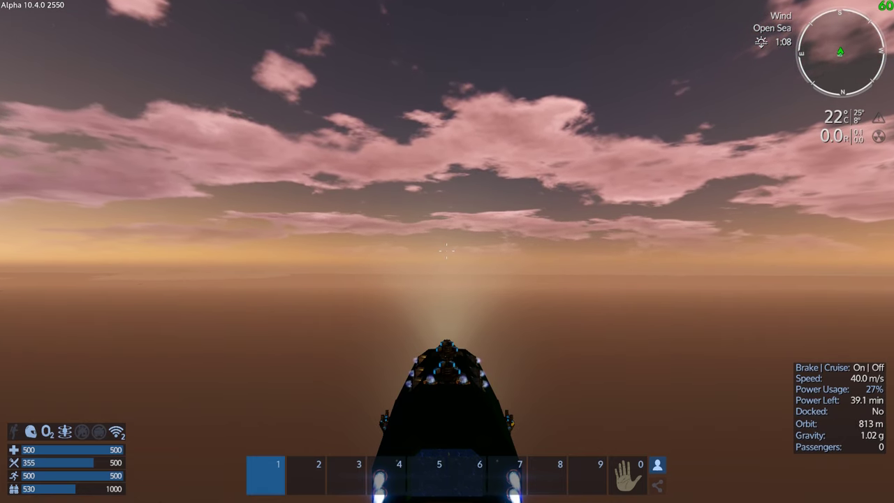
pyautogui.press('Tab')
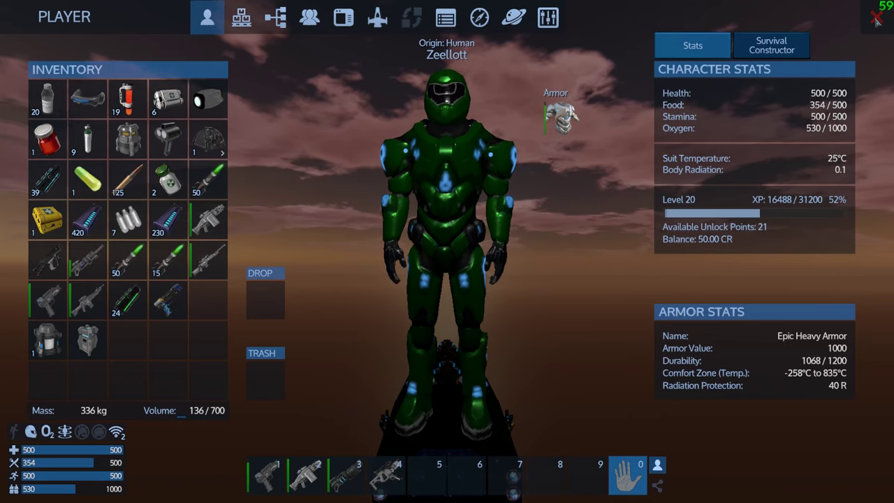
pyautogui.press('Tab')
# - Speed the CSE back up to 40 m/s at 788 m toward the distant islands
pyautogui.press('w')
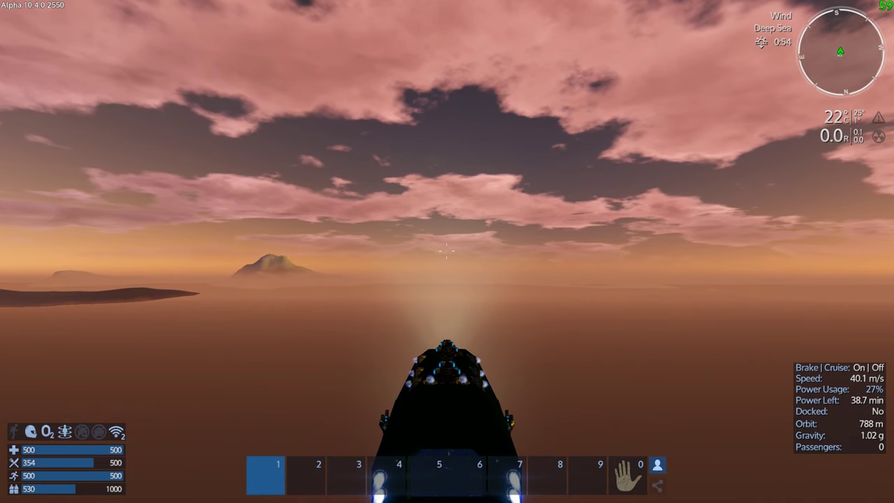
# - Glance at the planet map, turn right, and fly past the peaked island
pyautogui.press('m')
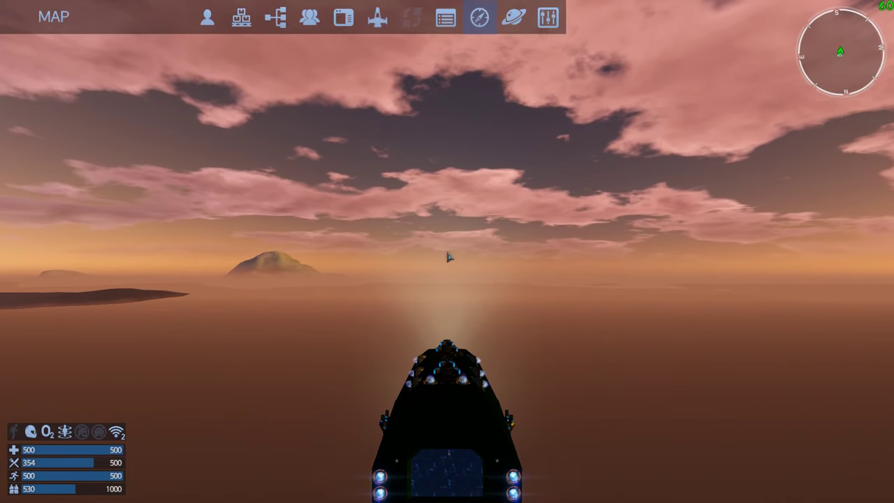
pyautogui.press('m')
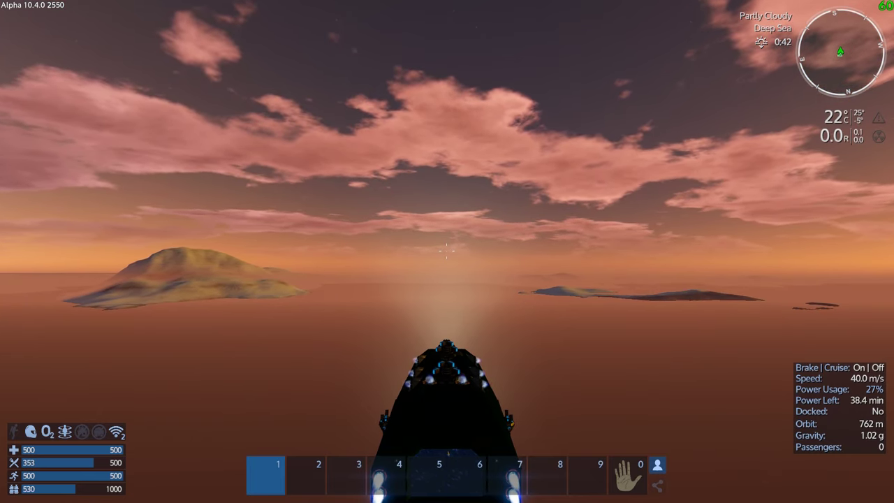
pyautogui.press('d')
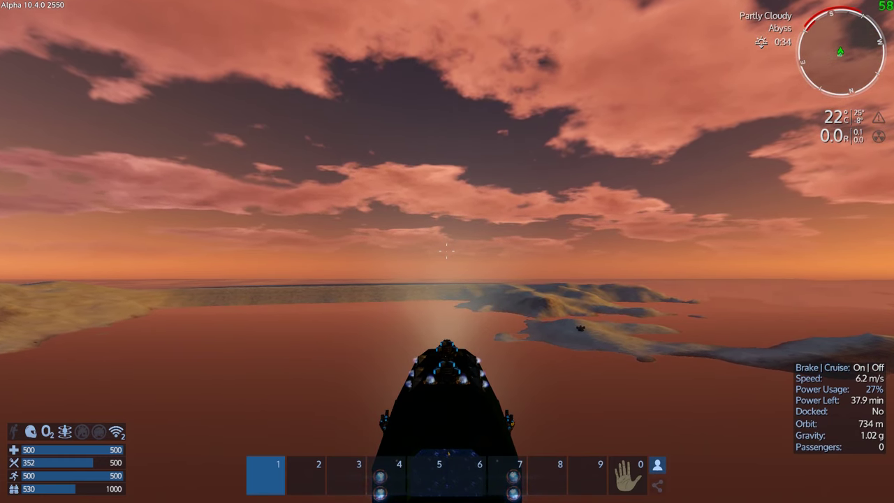
pyautogui.press('w')
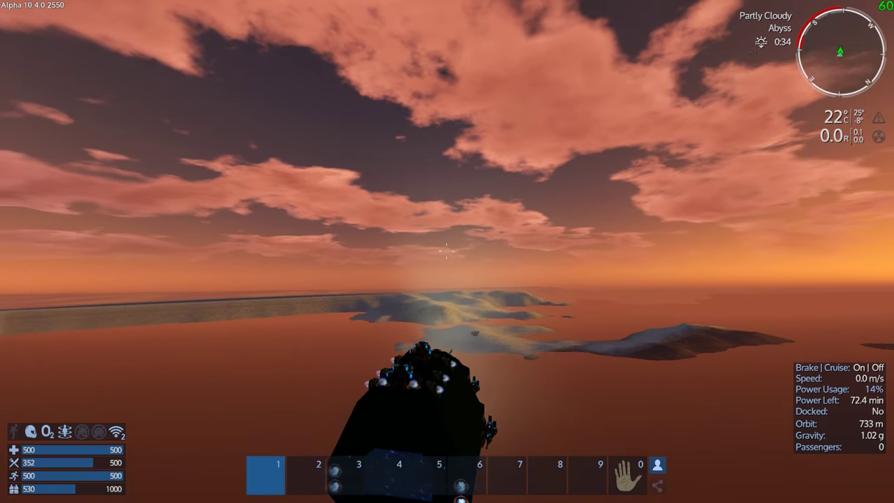
pyautogui.press('w')
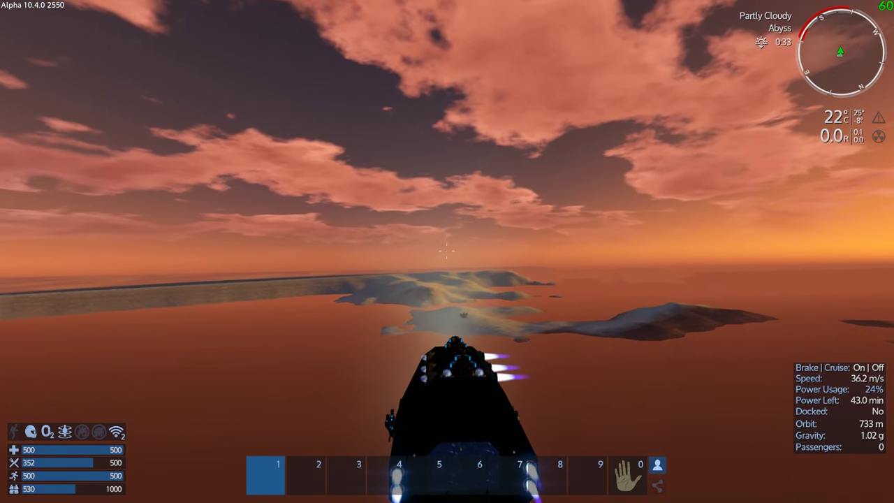
pyautogui.press('w')
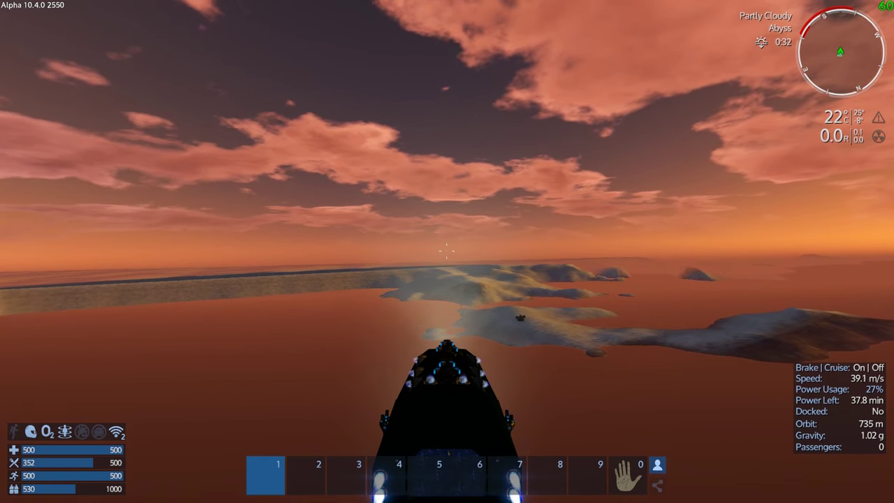
# - Hover briefly at 740 m over the ice shelf, then descend toward shore to 636 m
pyautogui.press('w')
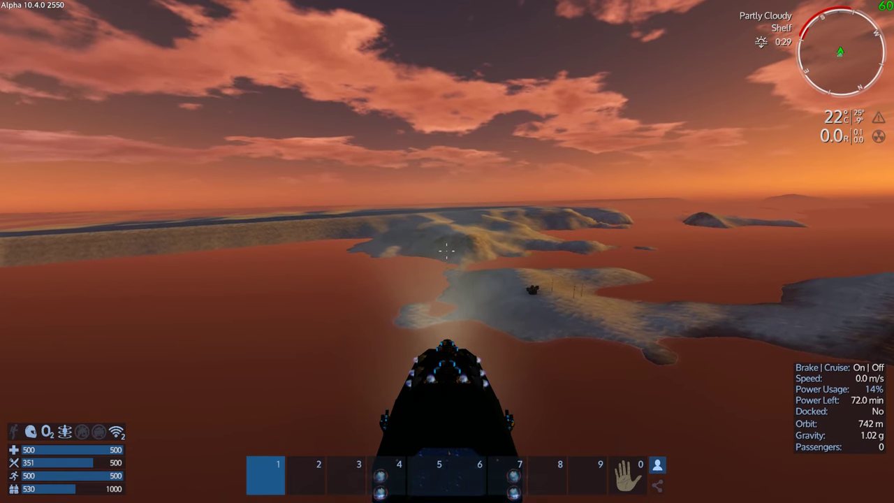
pyautogui.press('w')
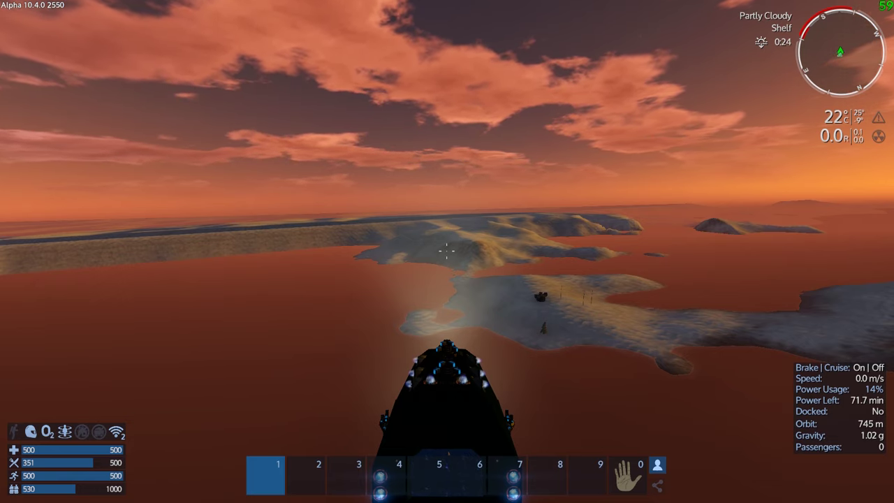
pyautogui.press('w')
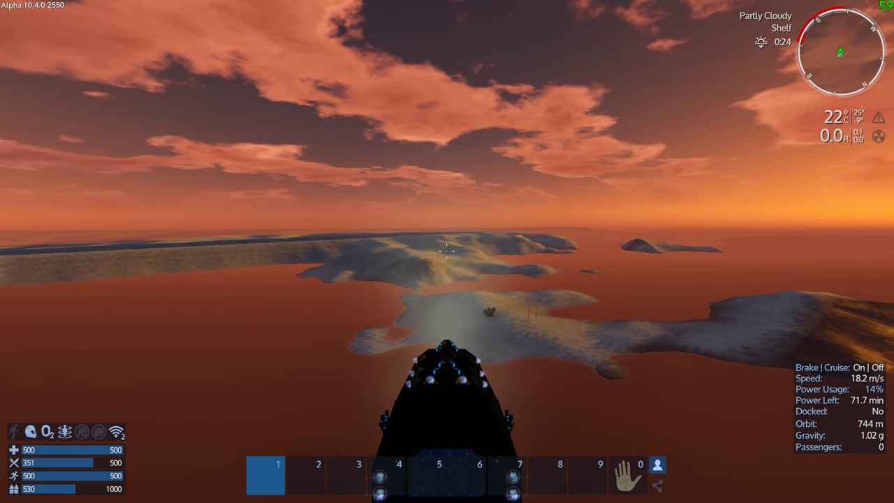
pyautogui.press('s')
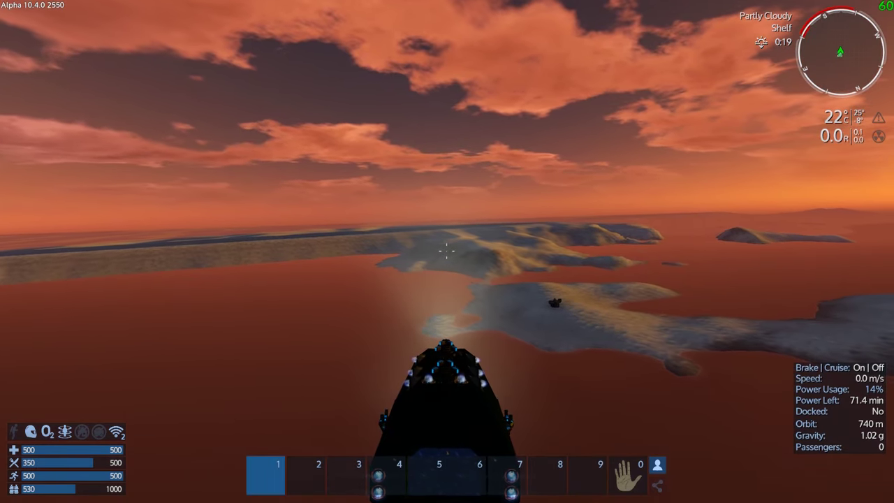
pyautogui.press('w')
pyautogui.press('c')
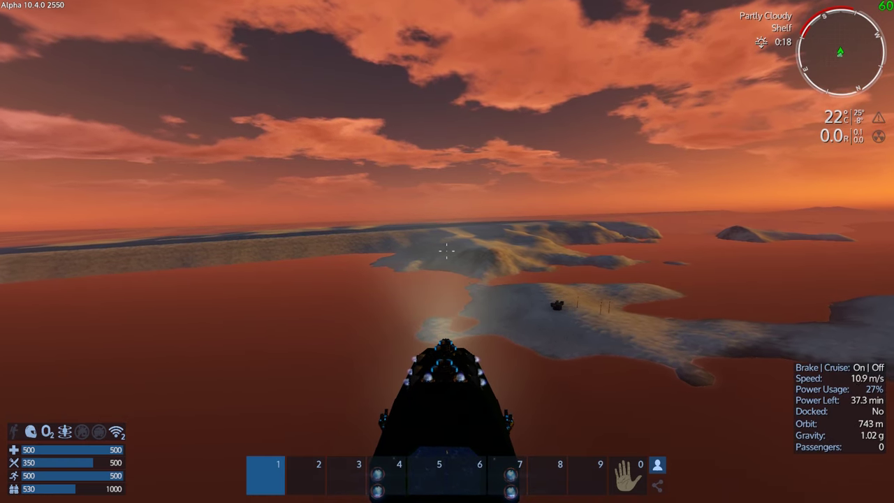
pyautogui.press('s')
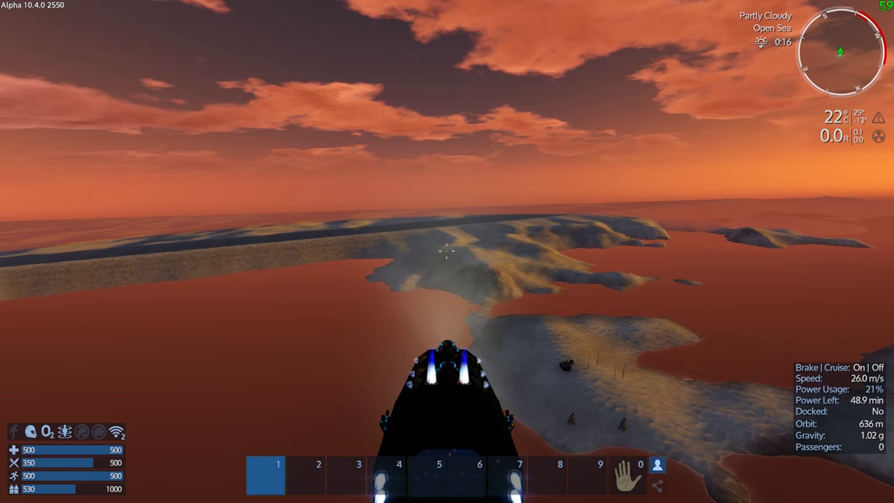
# - Check the planet map and hover at 622 m near the Zirax Epsilon Defence POI
pyautogui.press('w')
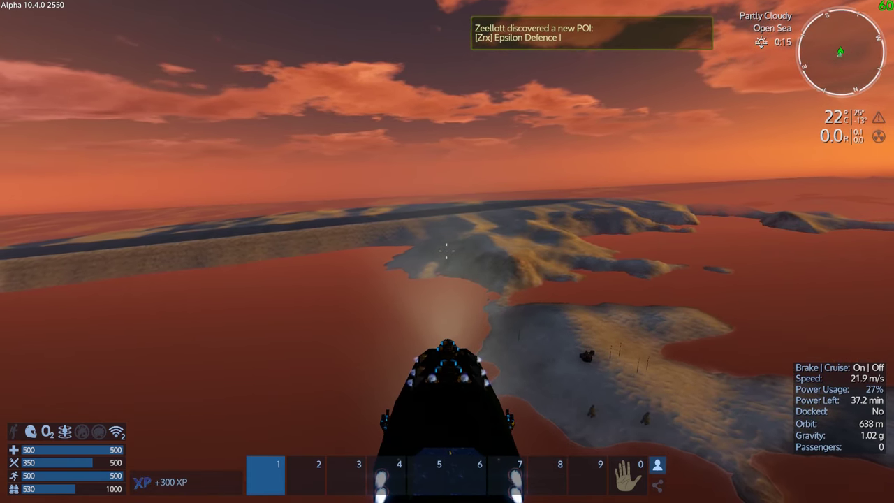
pyautogui.press('w')
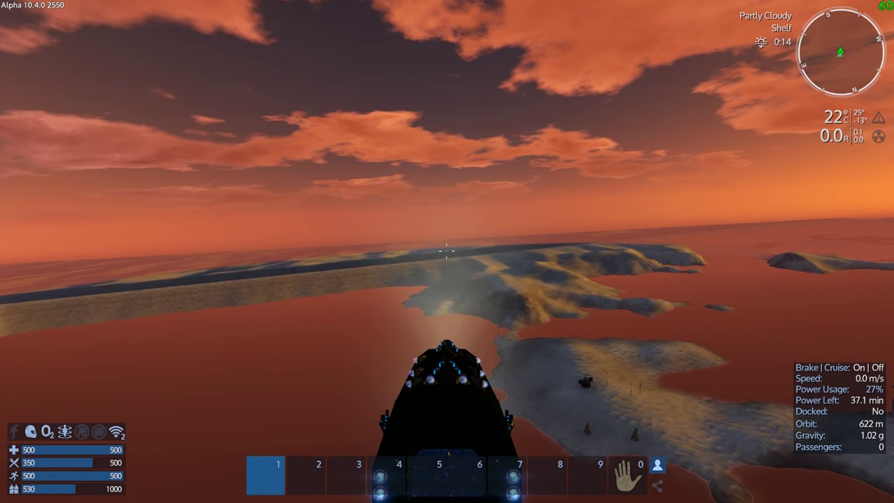
pyautogui.press('m')
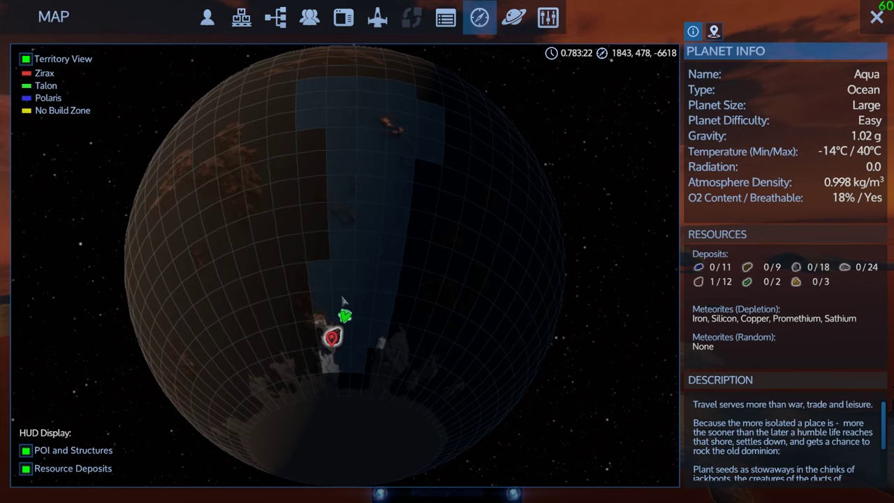
pyautogui.press('m')
pyautogui.press('w')
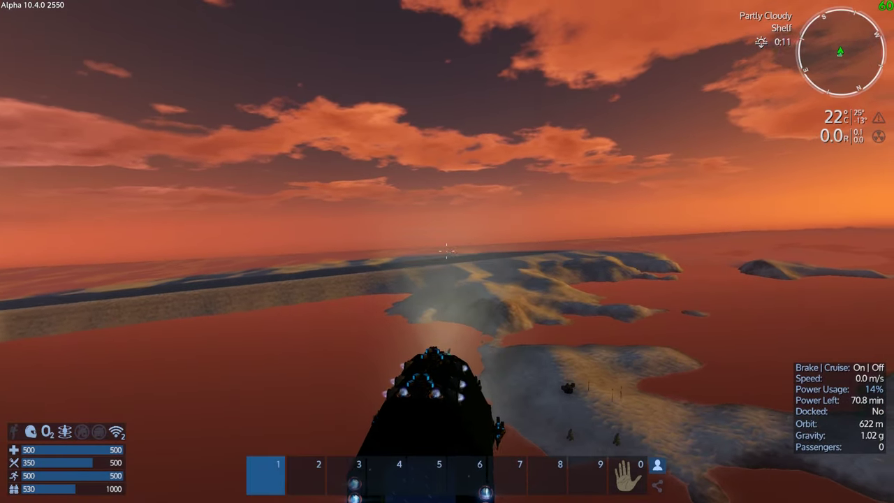
# - Roll, level out, and fly along the polar coast to stop 448 m from the gold deposit
pyautogui.press('q')
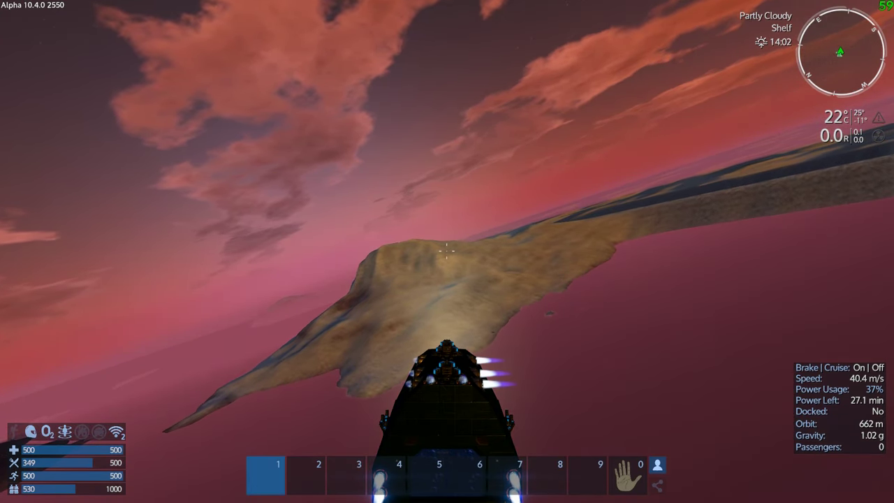
pyautogui.press('q')
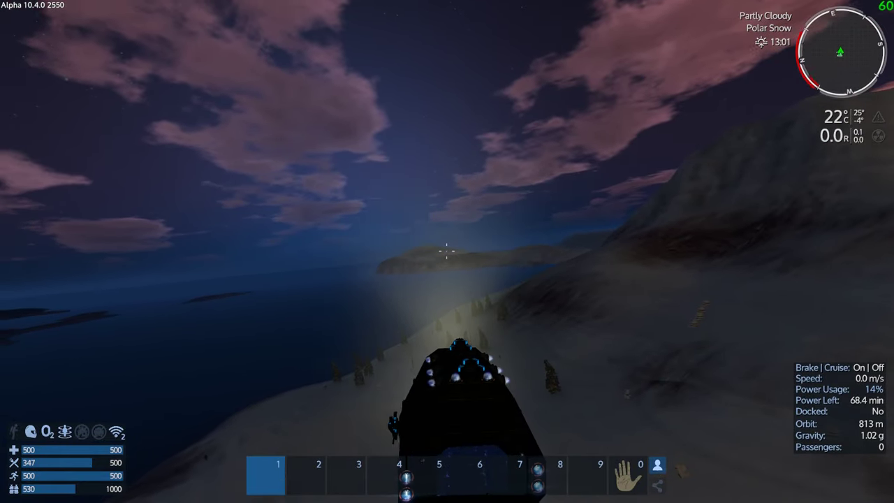
pyautogui.press('w')
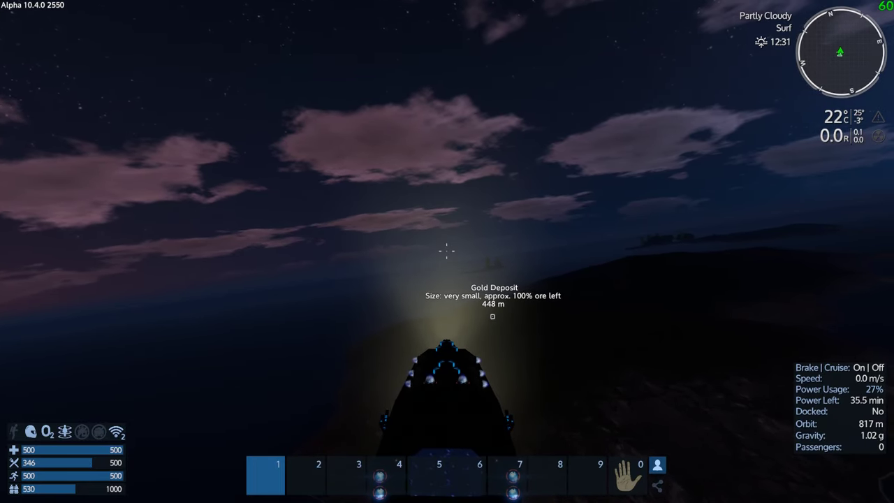
# - Check the map, switch to third-person view, and fly within 150 m of the gold deposit
pyautogui.press('m')
pyautogui.press('m')
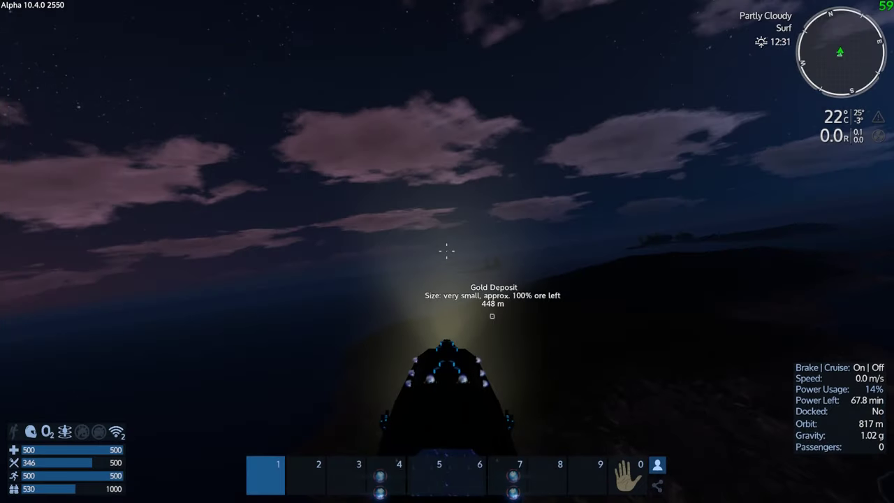
pyautogui.press('w')
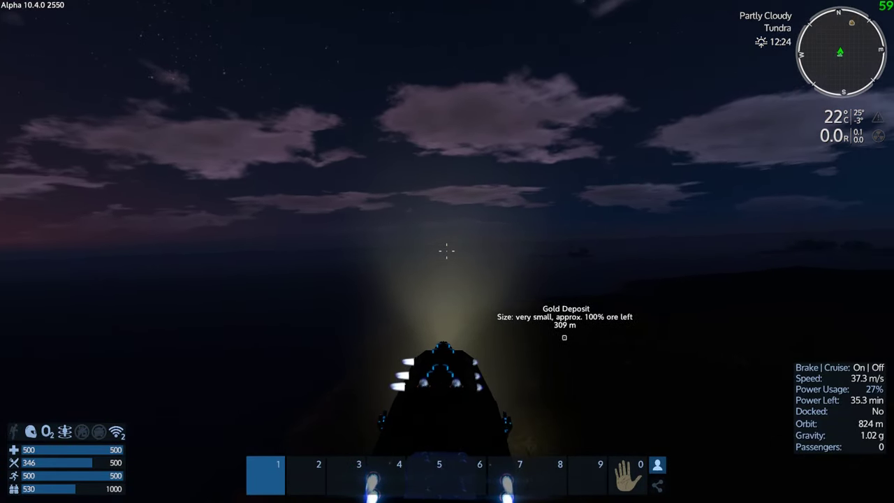
pyautogui.click(447, 250)
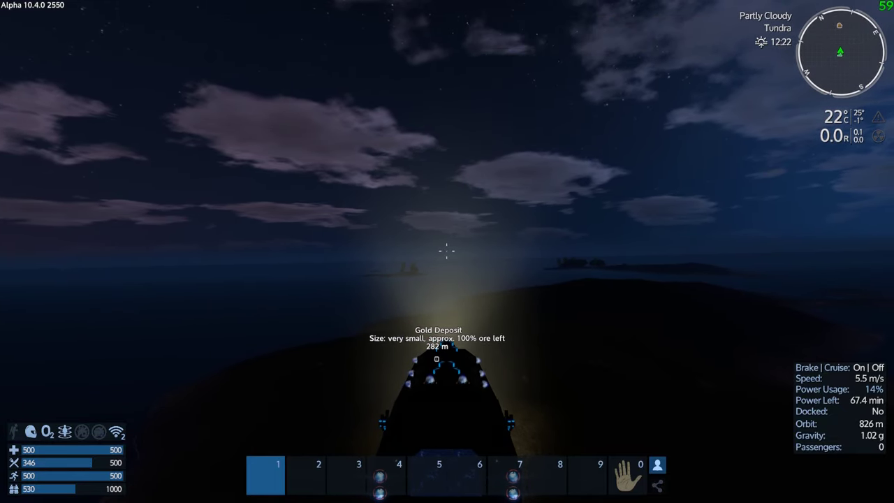
pyautogui.press('v')
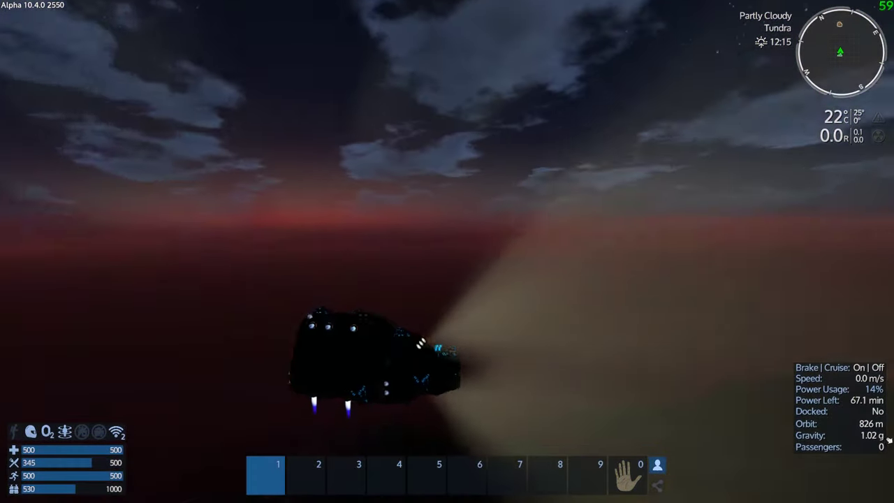
pyautogui.press('w')
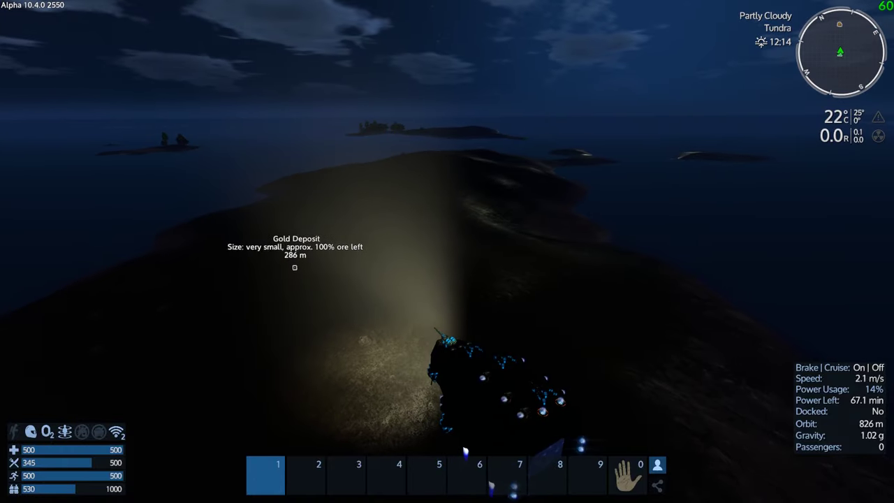
pyautogui.press('w')
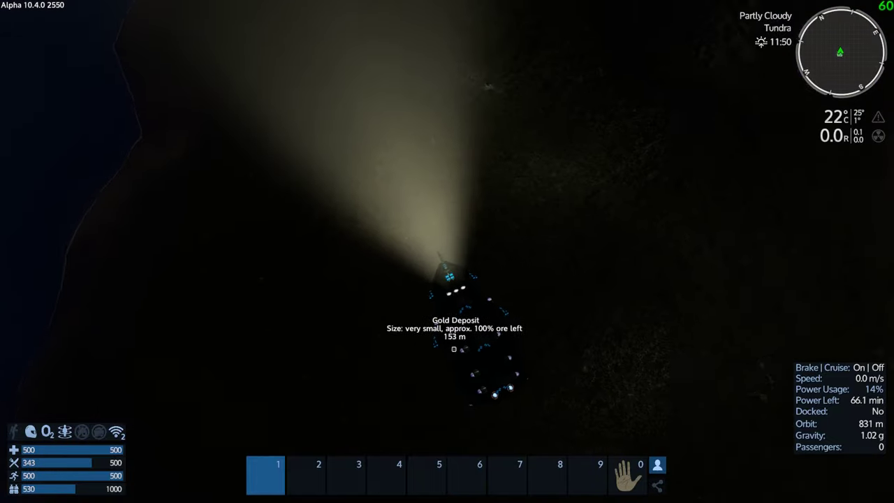
# - Fly in and stop the CSE about 32 m from the gold deposit
pyautogui.press('w')
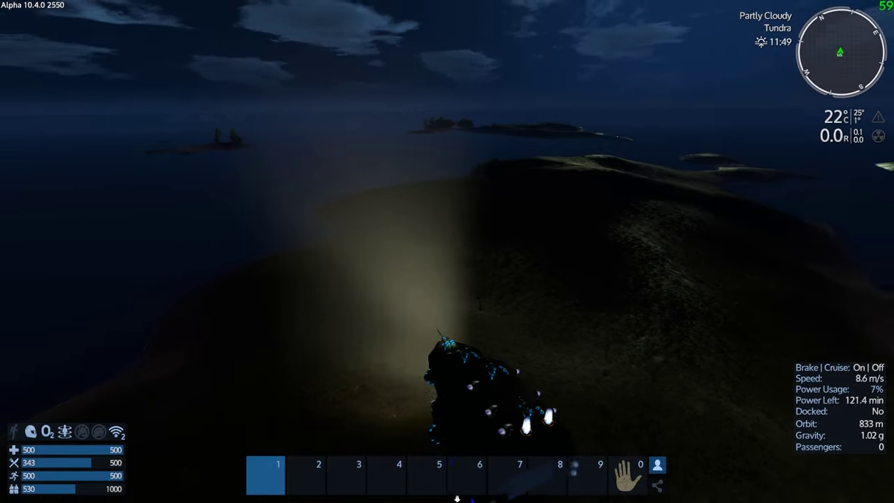
pyautogui.press('w')
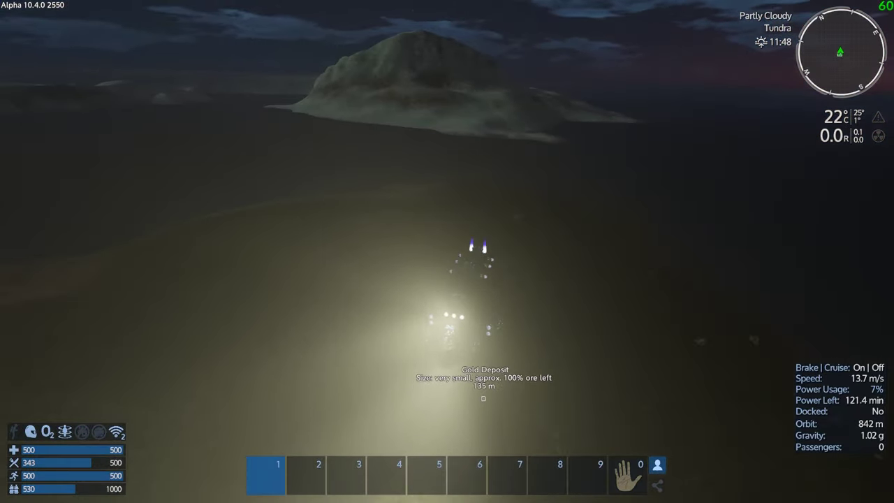
pyautogui.press('space')
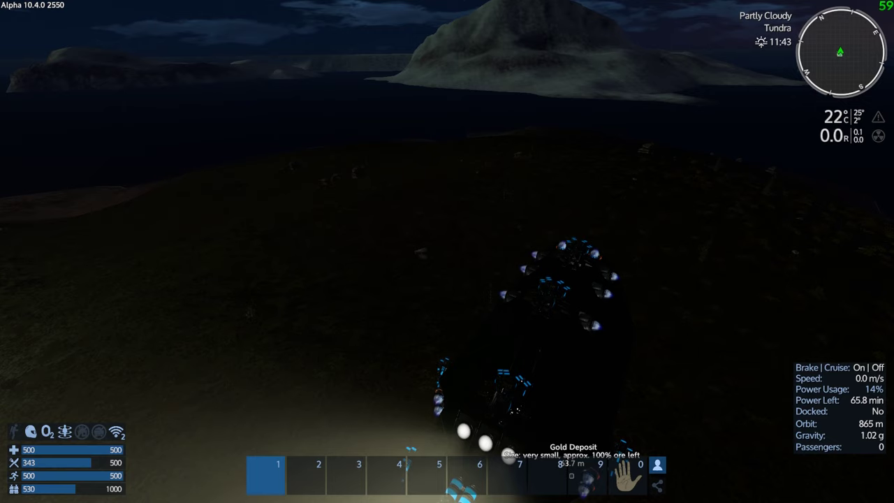
# - Switch to interior view, leave the pilot seat, and check the Control Panel
pyautogui.press('v')
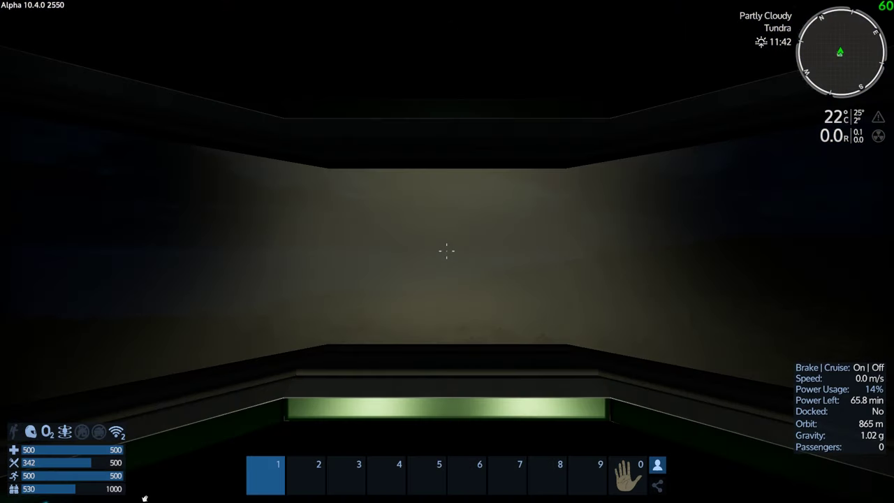
pyautogui.press('f')
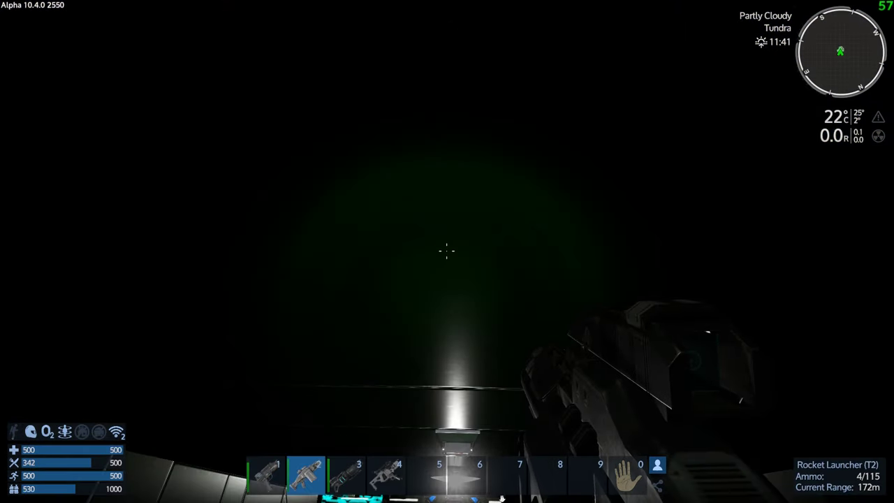
pyautogui.press('p')
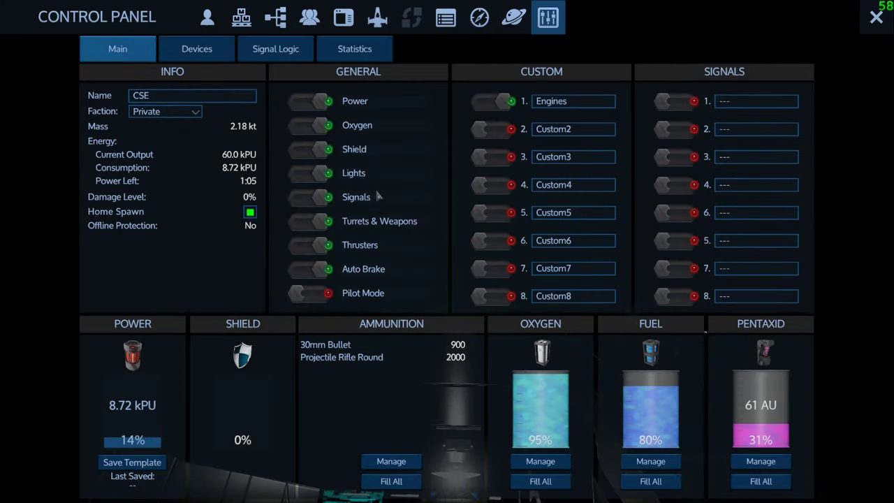
pyautogui.press('p')
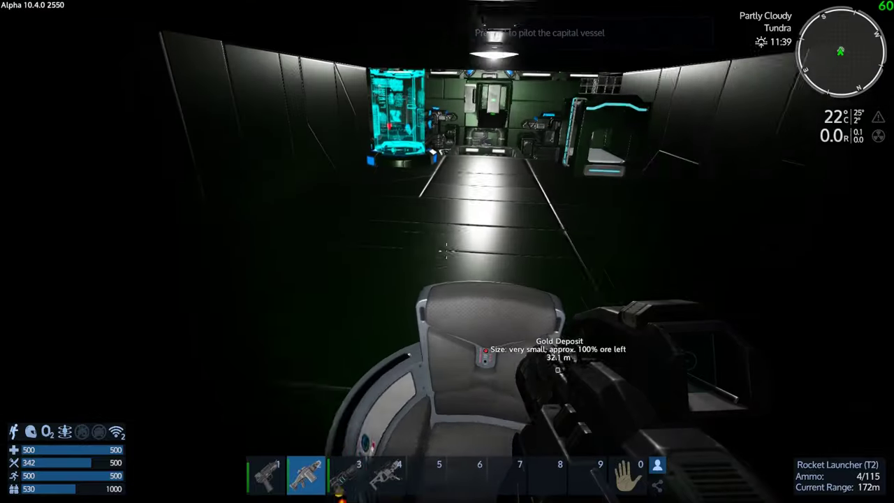
# - Equip the Epic Drill from slot 3 and walk through the door to the window
pyautogui.press('w')
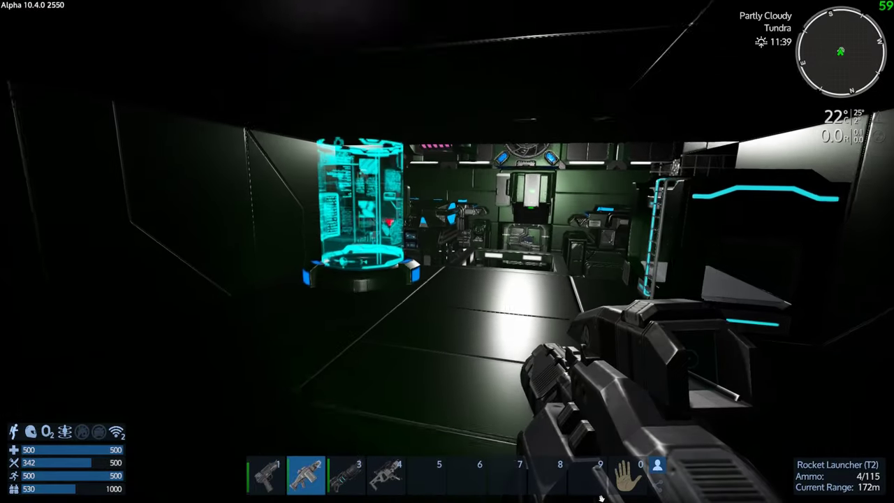
pyautogui.press('3')
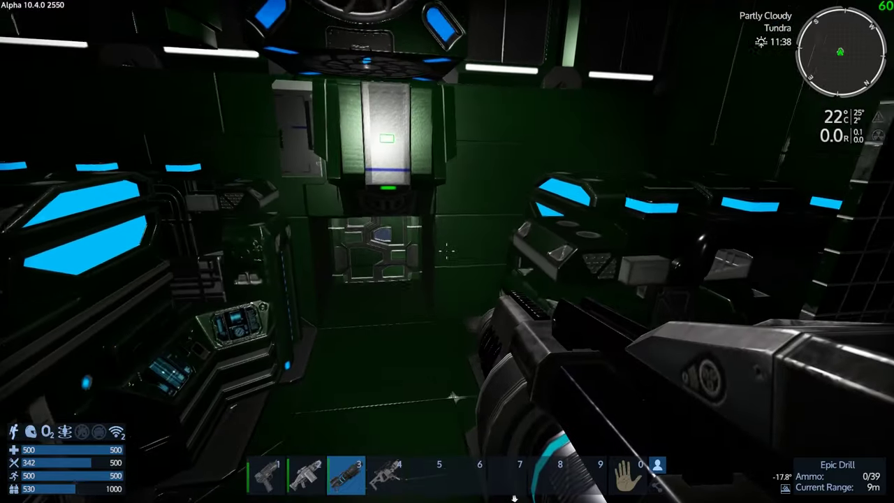
pyautogui.press('f')
pyautogui.press('w')
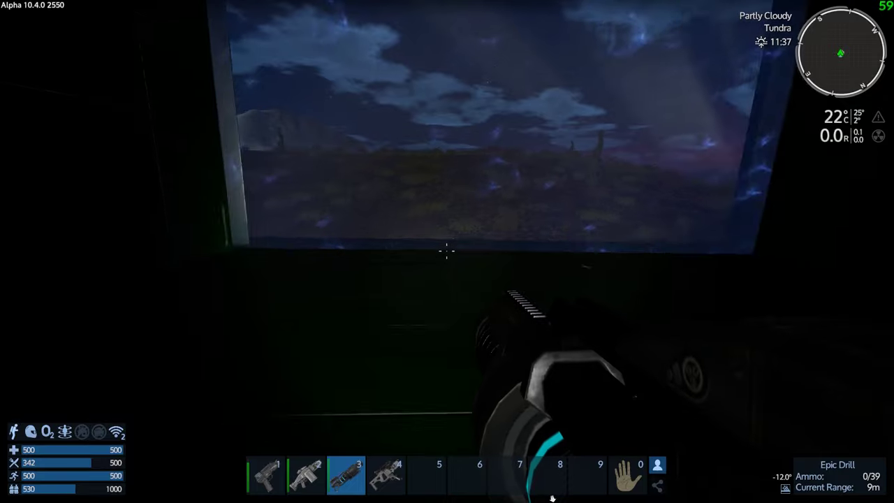
pyautogui.press('w')
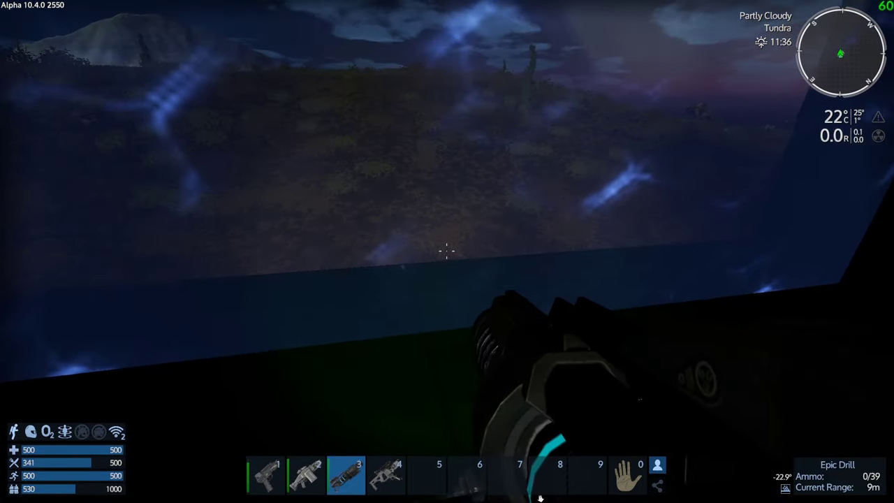
# - Lower the ramp, step out onto the tundra, and aim the drill at the ground
pyautogui.click(447, 251)
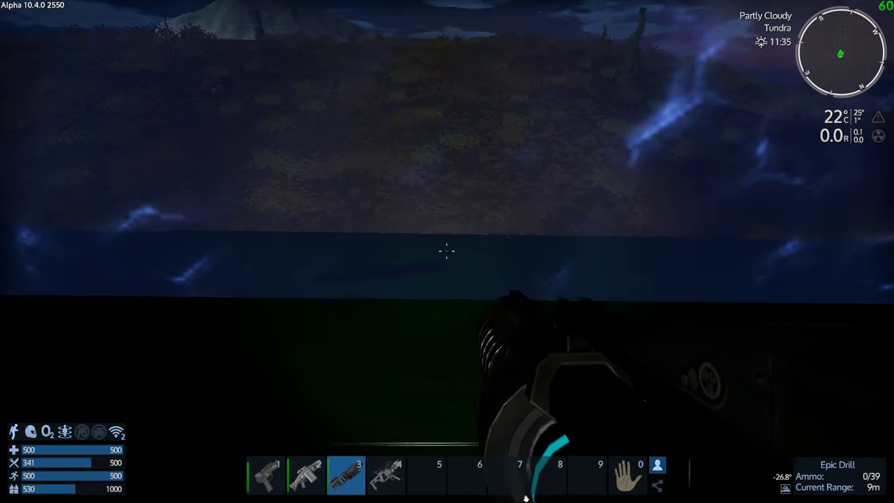
pyautogui.press('f')
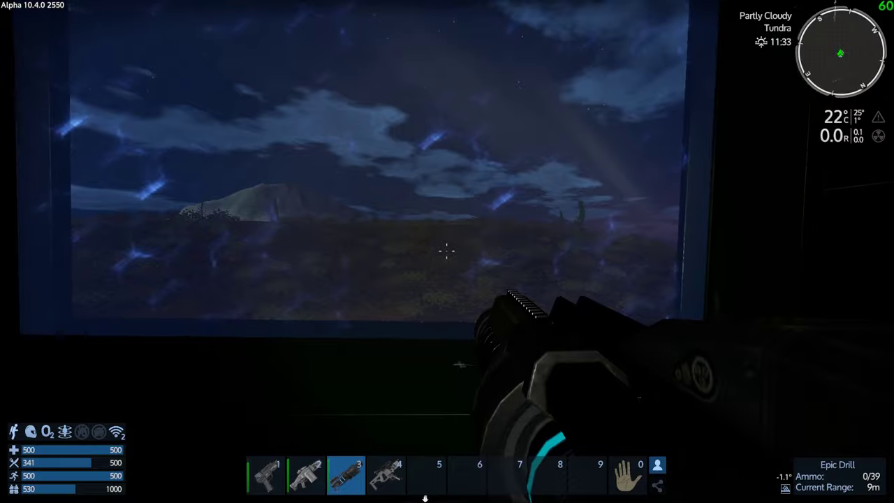
pyautogui.press('w')
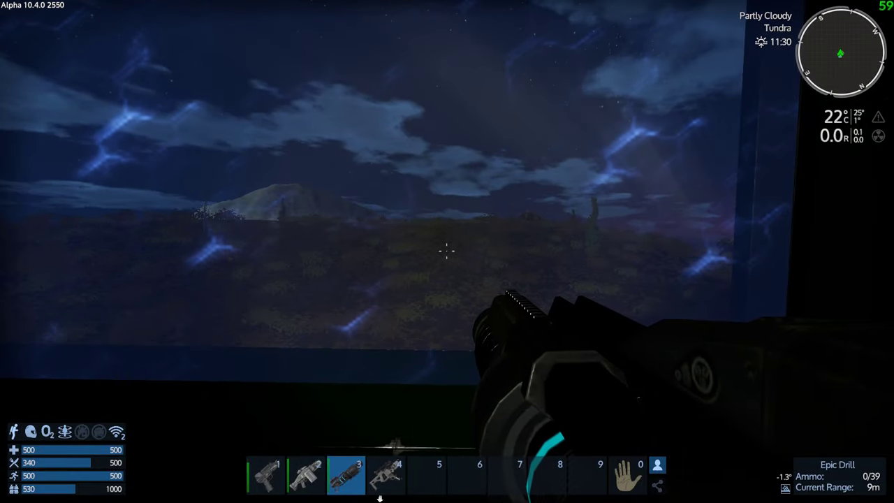
pyautogui.rightClick(447, 251)
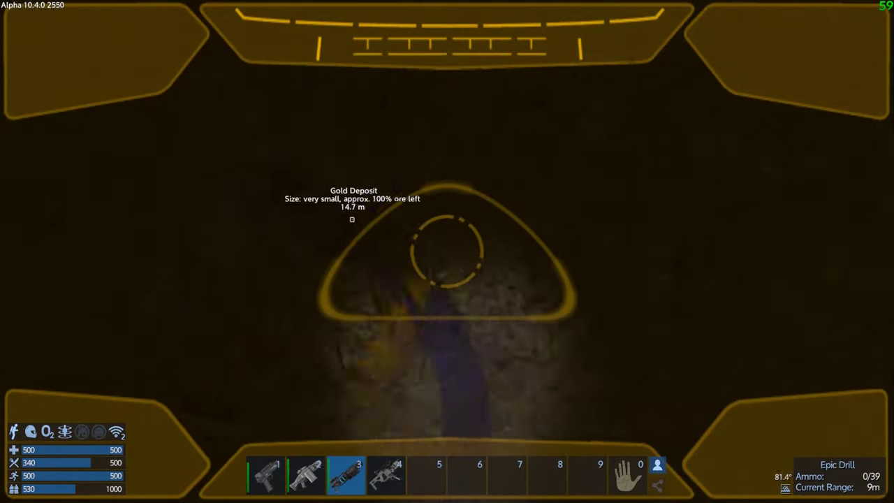
# - Drill gold ore from the deposit until about 20% remains
pyautogui.press('Tab')
pyautogui.press('Tab')
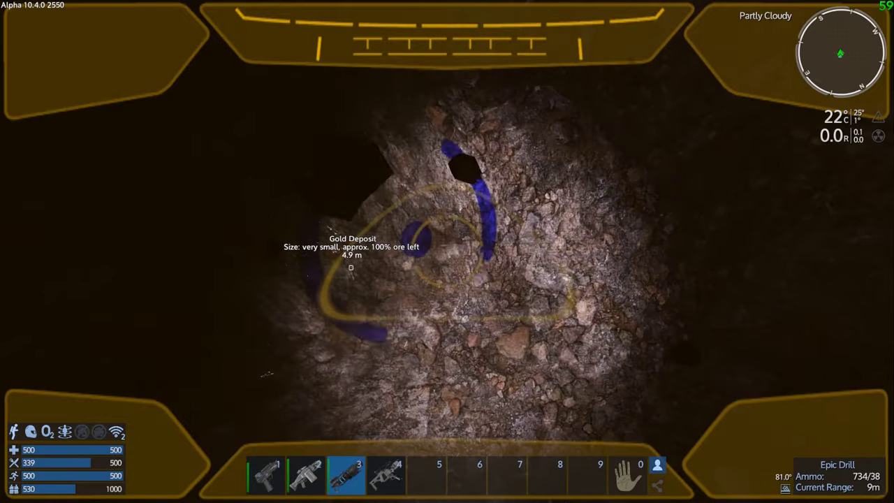
pyautogui.moveTo(447, 251); pyautogui.dragTo(447, 251)
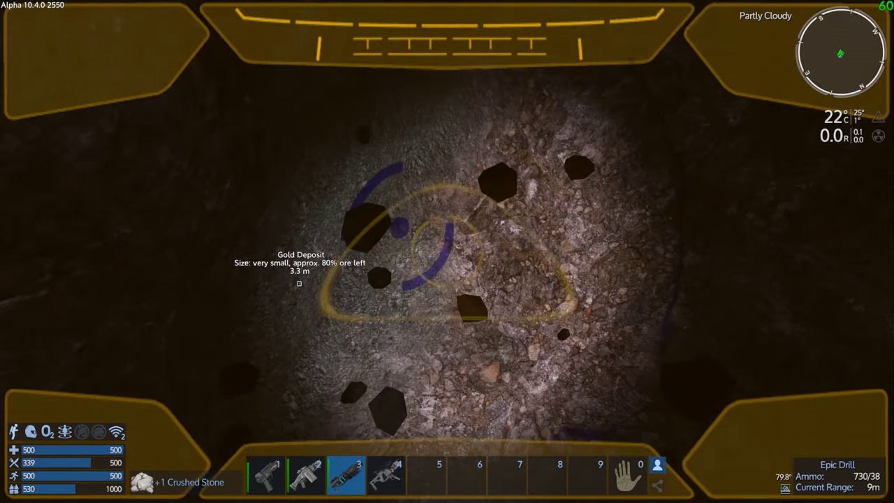
pyautogui.press('w')
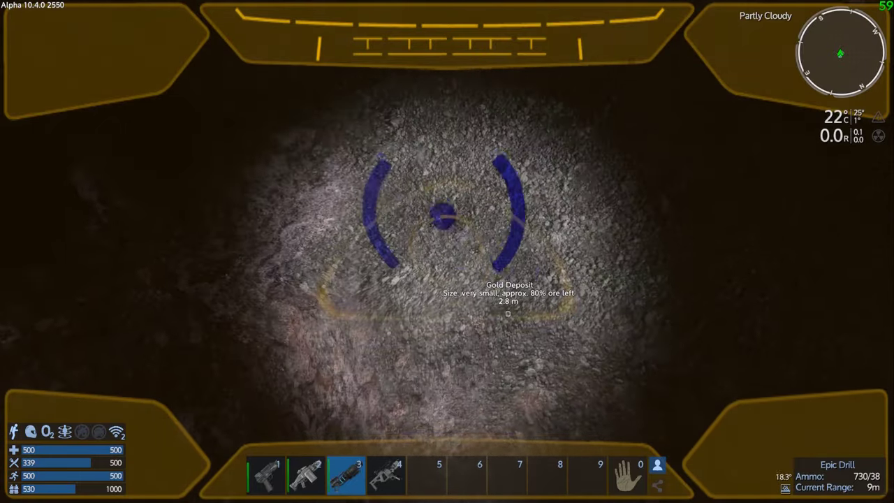
pyautogui.moveTo(447, 252); pyautogui.dragTo(447, 251)
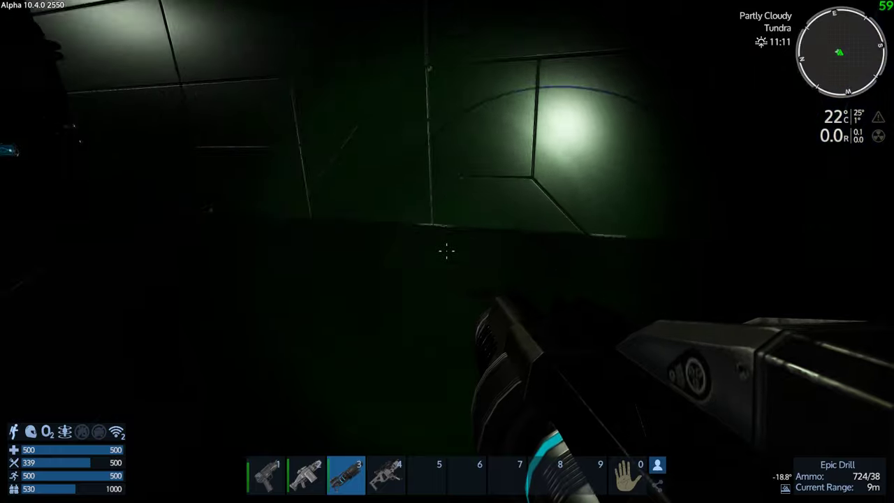
# - Walk through the door and elevator to the console room and open logistics with Fridge 1
pyautogui.press('w')
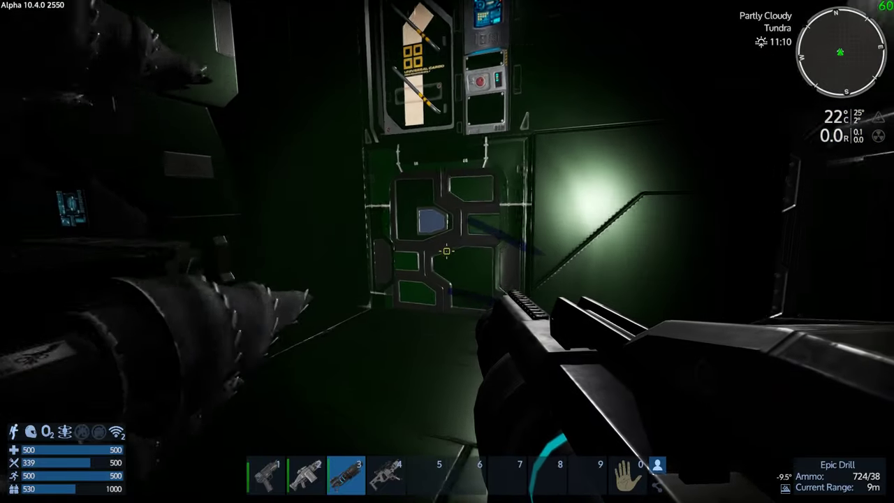
pyautogui.press('f')
pyautogui.press('w')
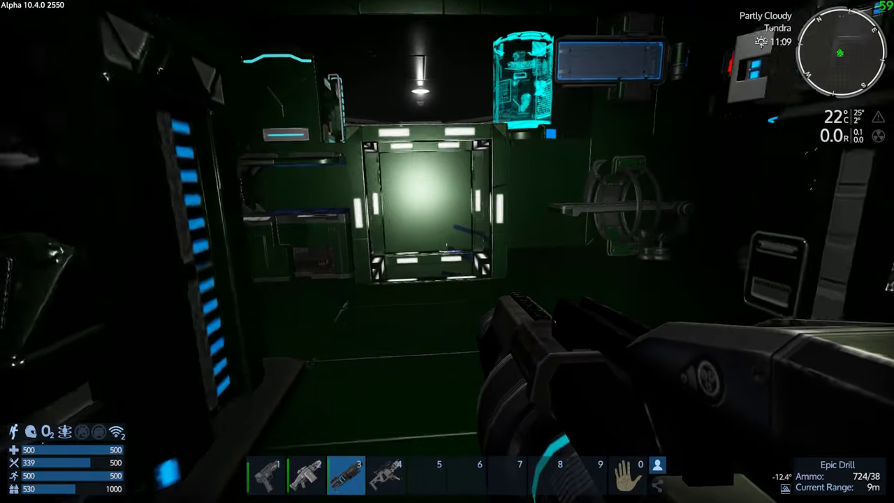
pyautogui.press('w')
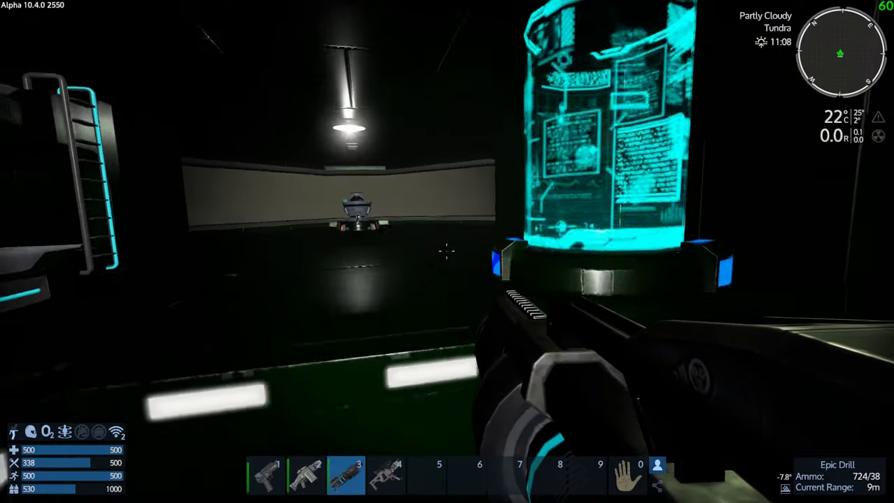
pyautogui.press('w')
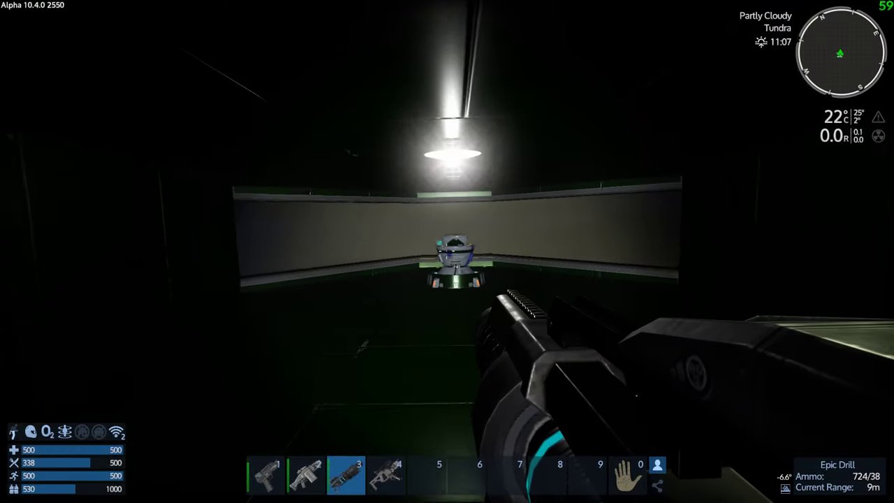
pyautogui.press('f')
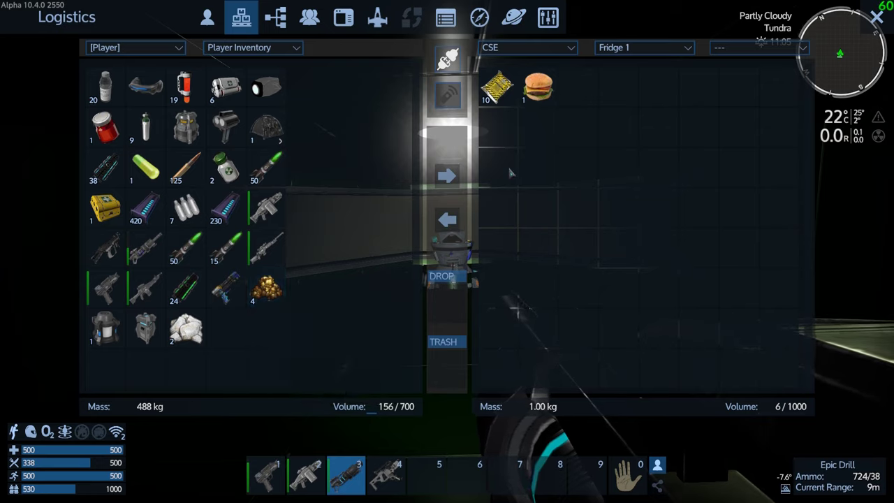
# - Move the gold ore and crushed stone into the (A) Mats container, then close logistics
pyautogui.click(692, 53)
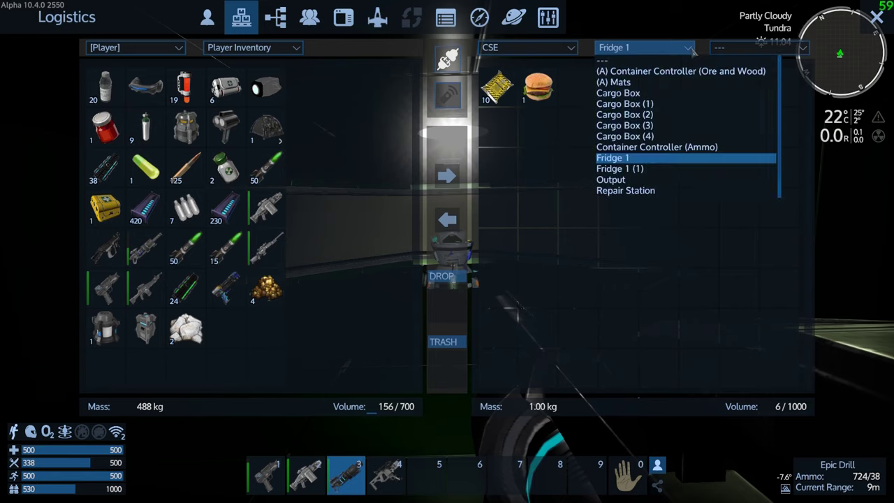
pyautogui.click(674, 82)
pyautogui.keyDown('shift'); pyautogui.click(266, 289); pyautogui.keyUp('shift')
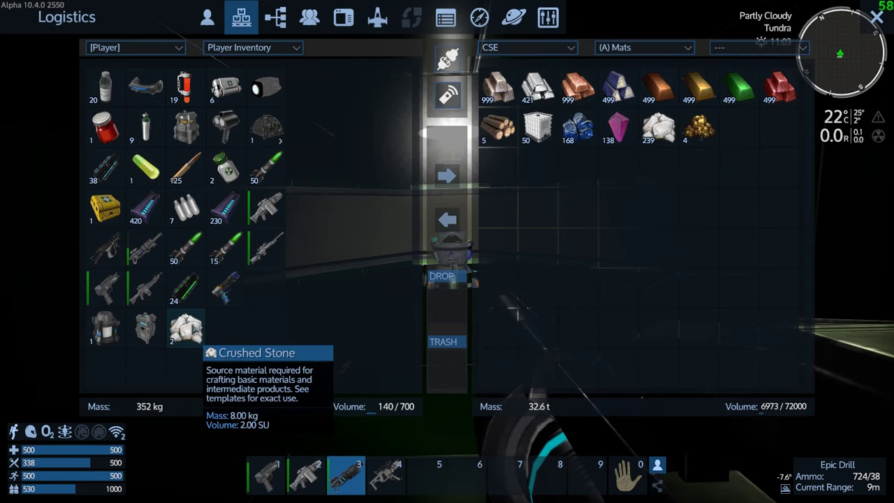
pyautogui.keyDown('shift'); pyautogui.click(192, 326); pyautogui.keyUp('shift')
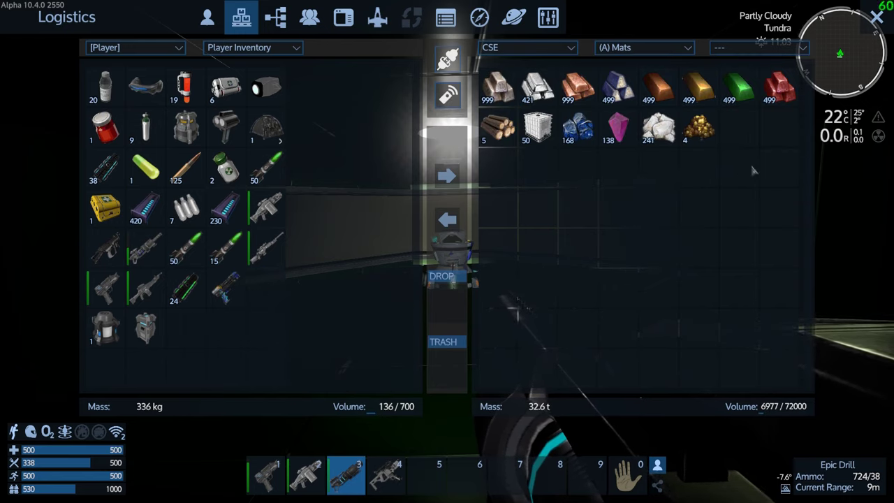
pyautogui.press('Escape')
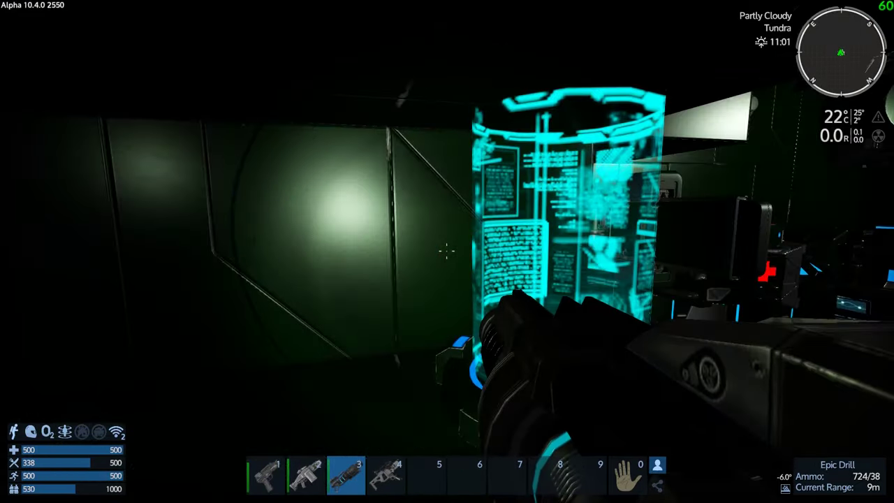
# - Take the CMD-01 pilot seat, switch to outside view and turn on the engines
pyautogui.press('w')
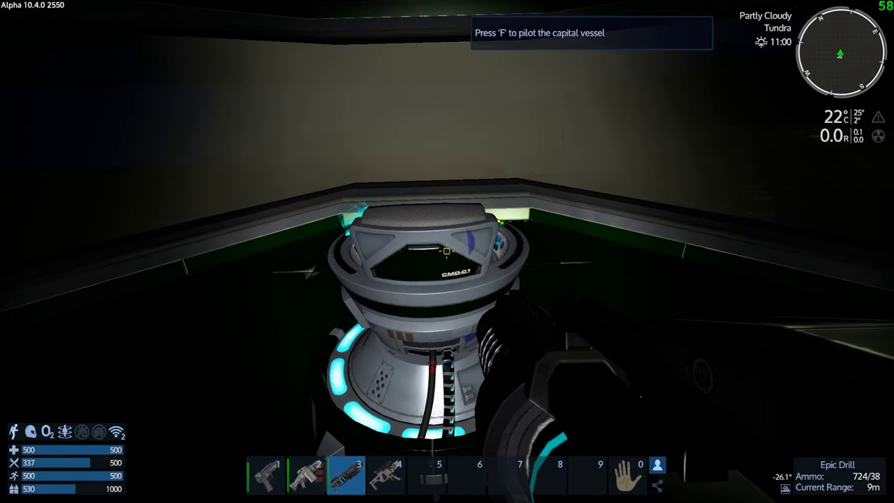
pyautogui.press('f')
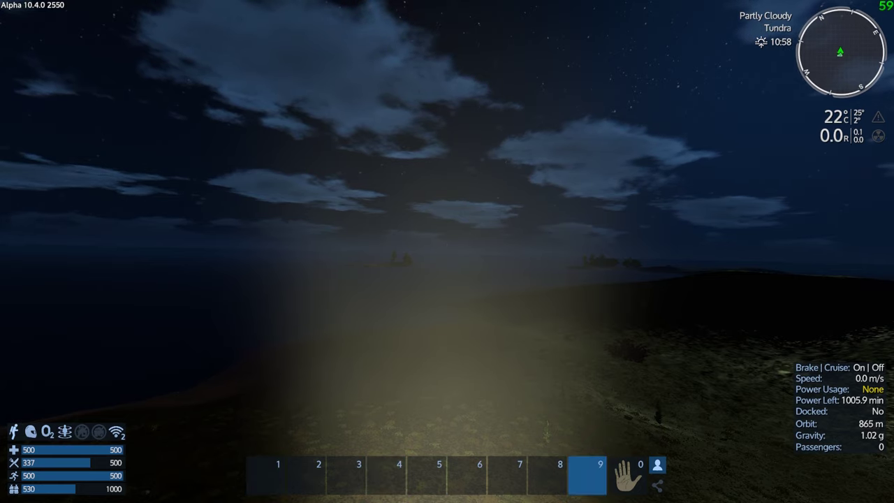
pyautogui.press('v')
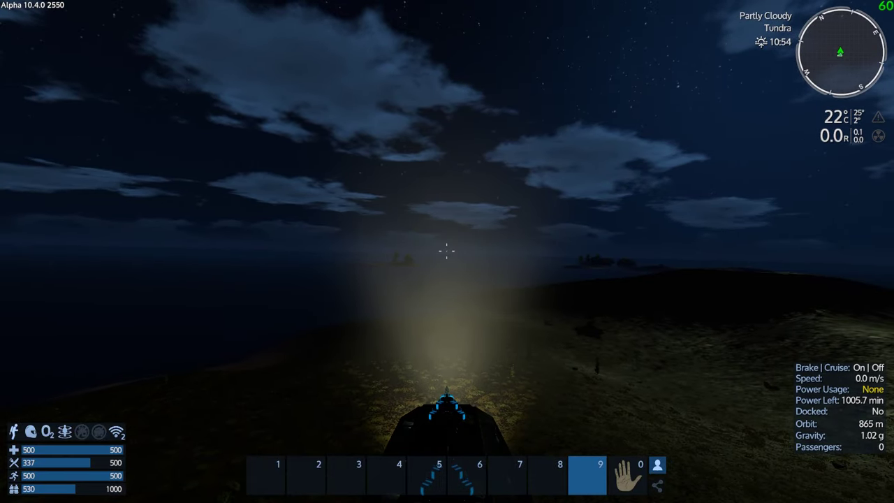
pyautogui.press('p')
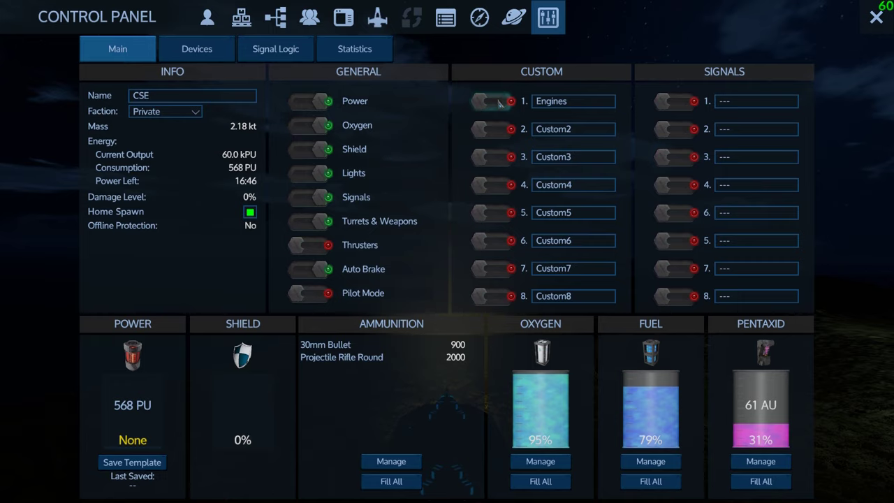
pyautogui.click(876, 17)
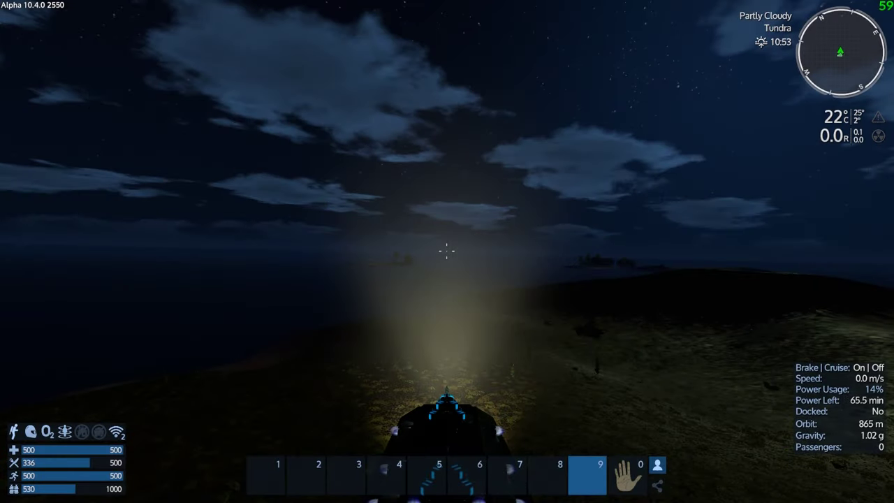
# - Lift the ship off the tundra and speed away on a new heading
pyautogui.press('w')
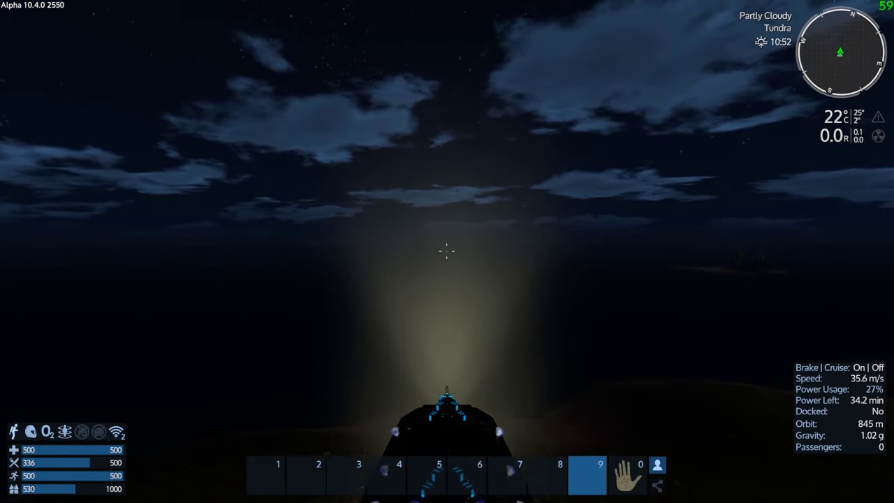
pyautogui.press('w')
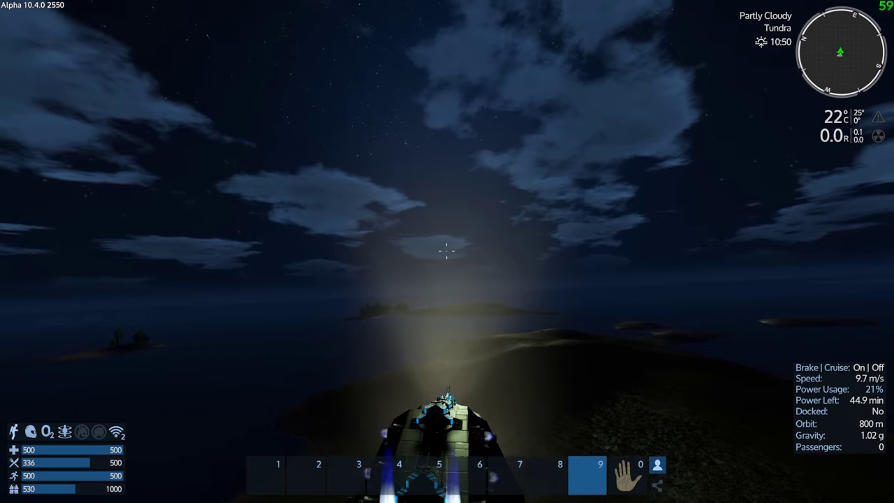
pyautogui.press('w')
pyautogui.press('w')
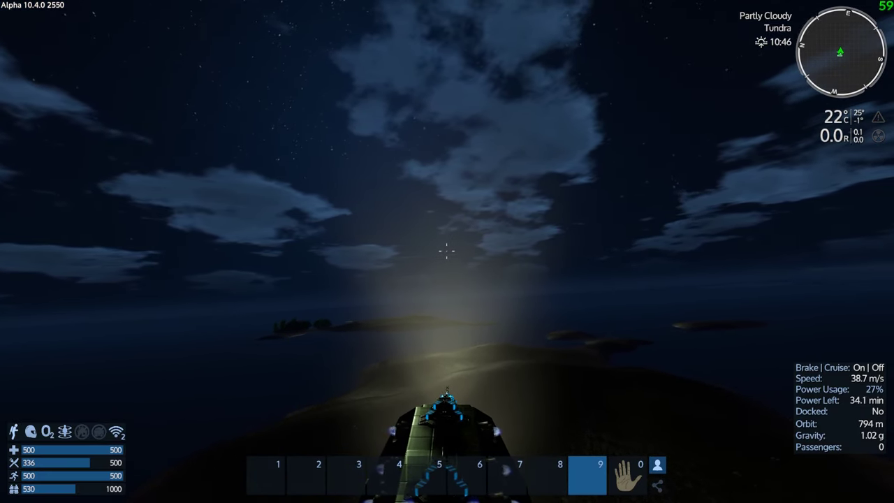
pyautogui.press('w')
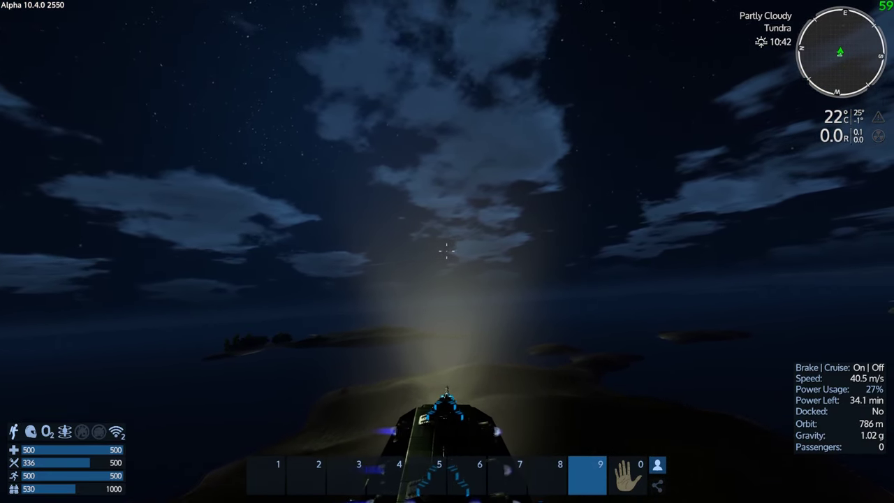
# - Brake and turn, then fly across the open sea toward the ice-sheet coast
pyautogui.press('s')
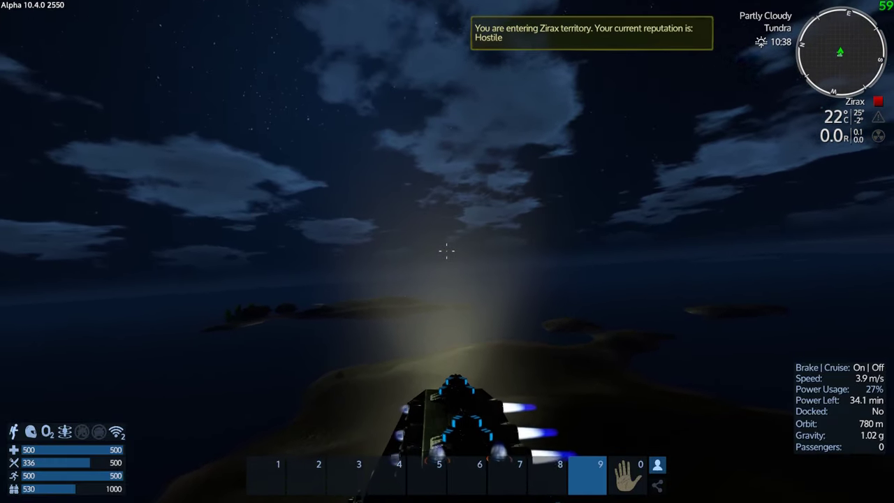
pyautogui.press('s')
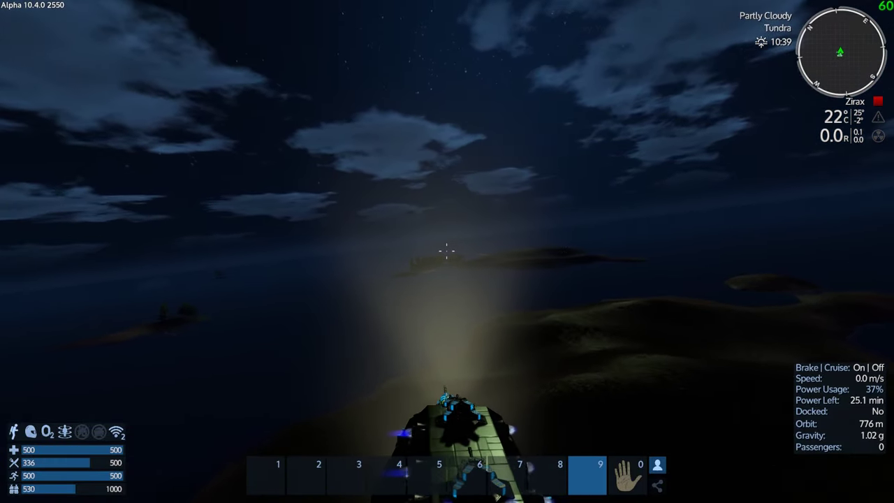
pyautogui.press('w')
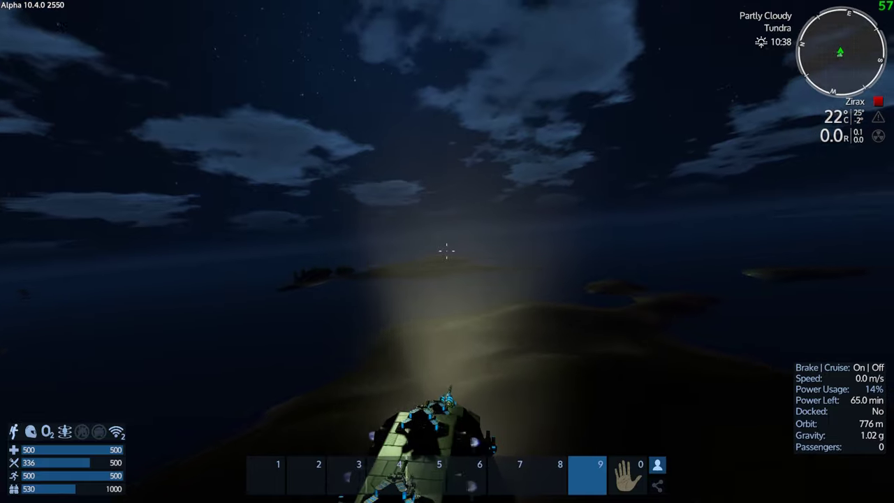
pyautogui.press('w')
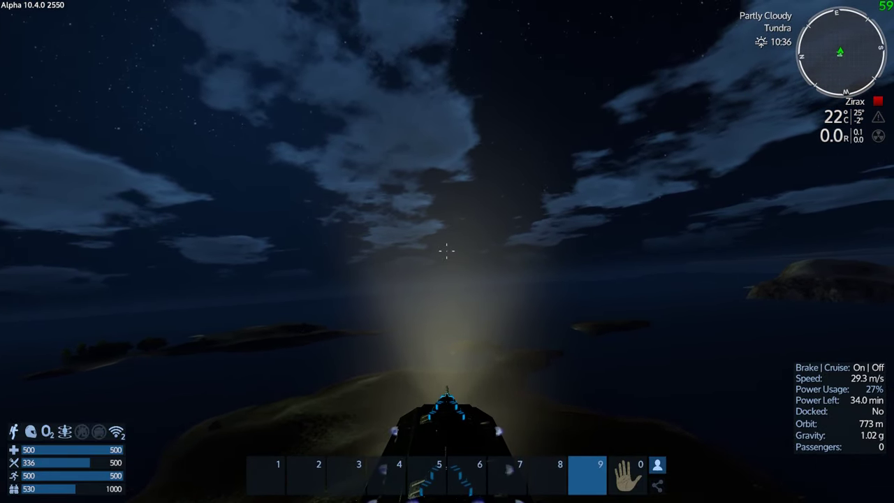
pyautogui.press('w')
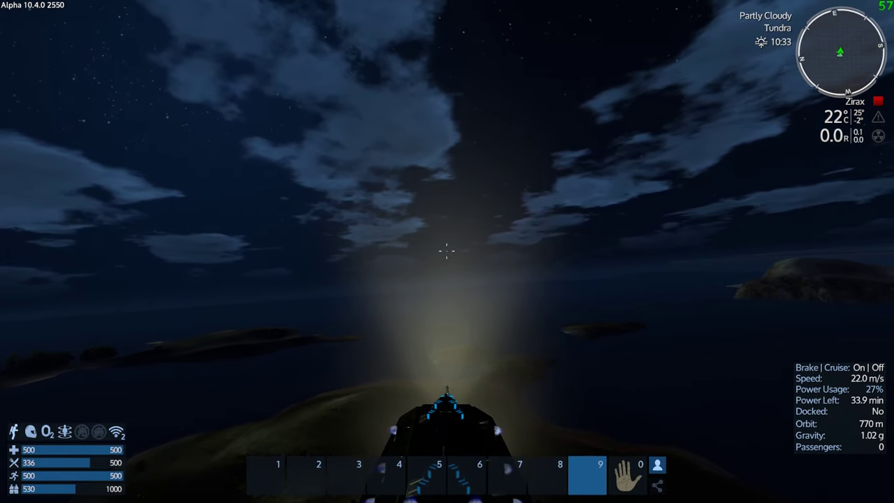
pyautogui.press('w')
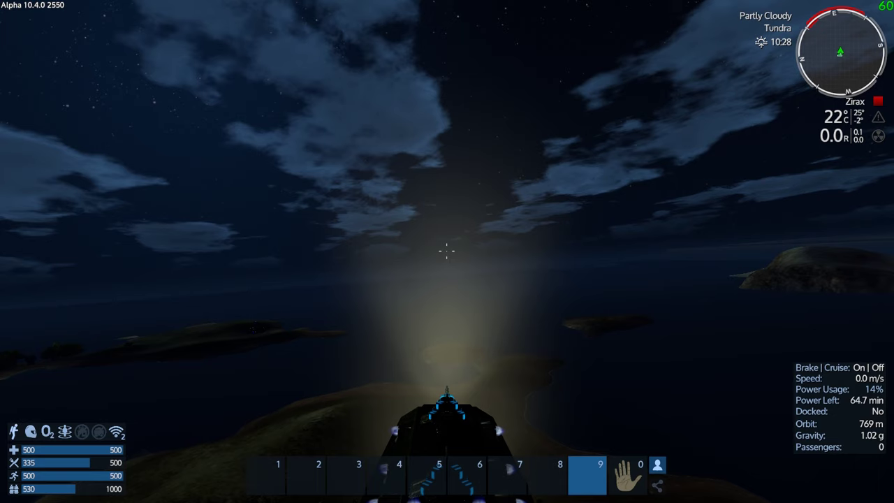
pyautogui.press('w')
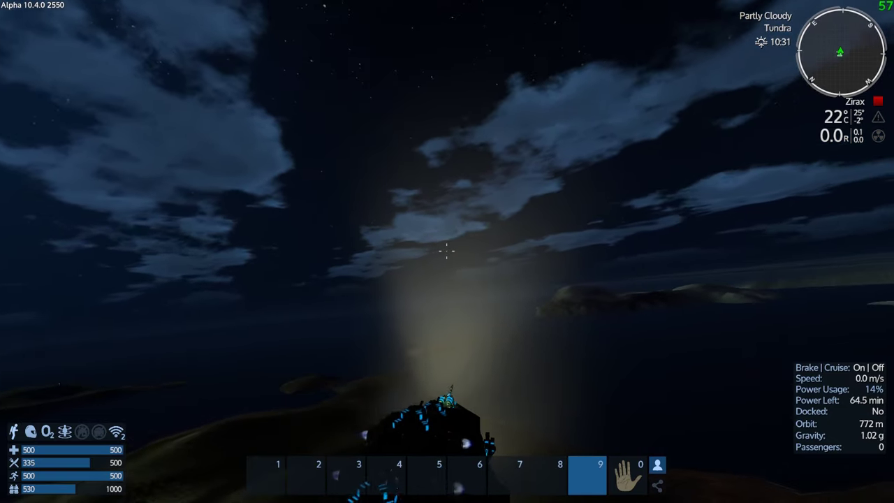
pyautogui.press('w')
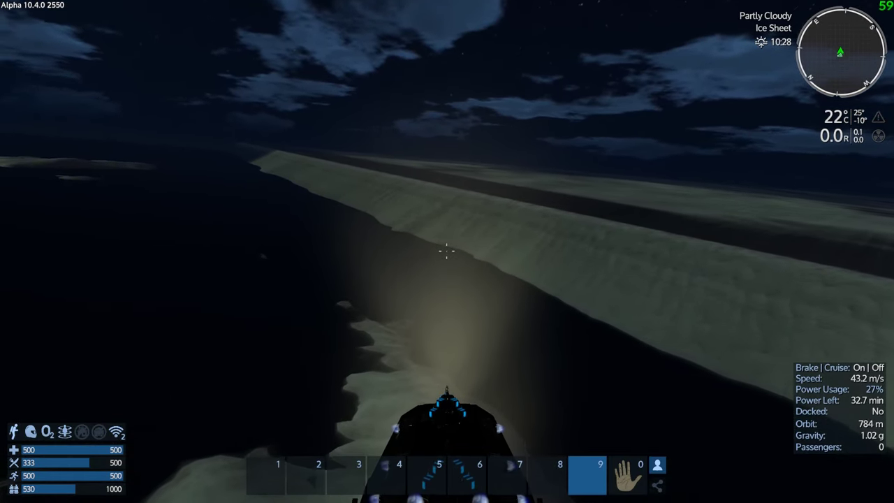
# - Follow the ice-shelf edge, slow down, switch to outside view and land on the shore
pyautogui.press('w')
pyautogui.press('a')
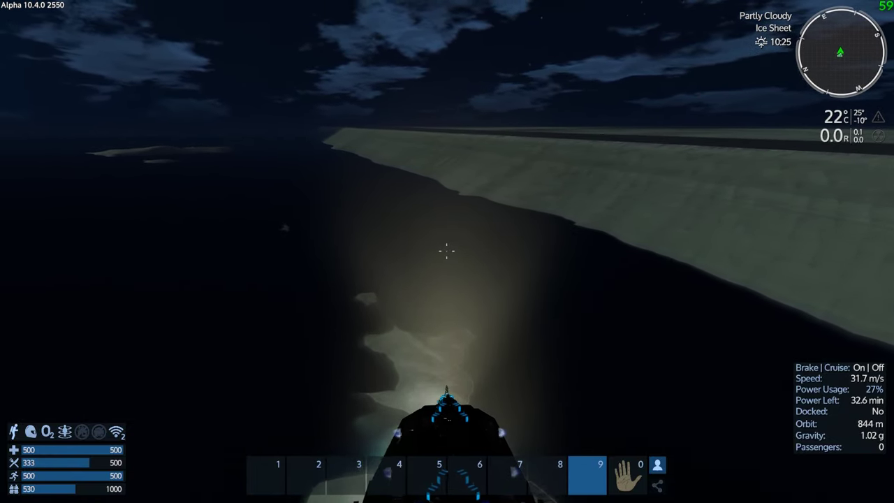
pyautogui.press('a')
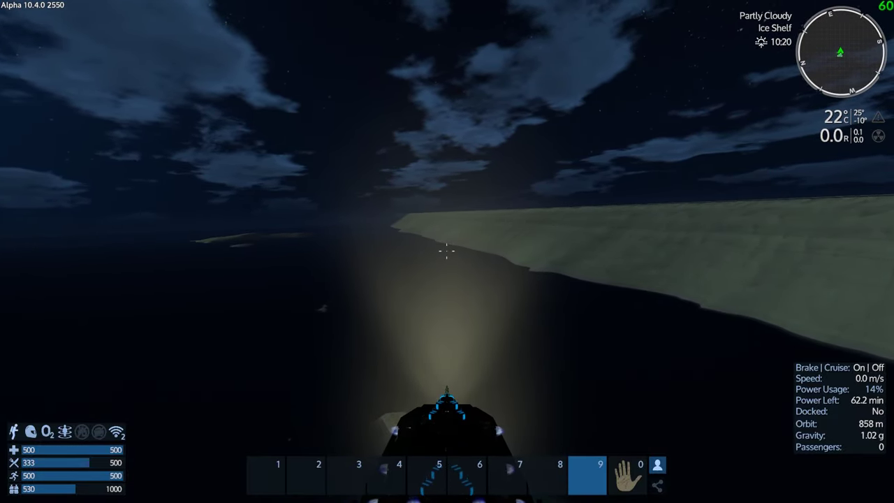
pyautogui.press('v')
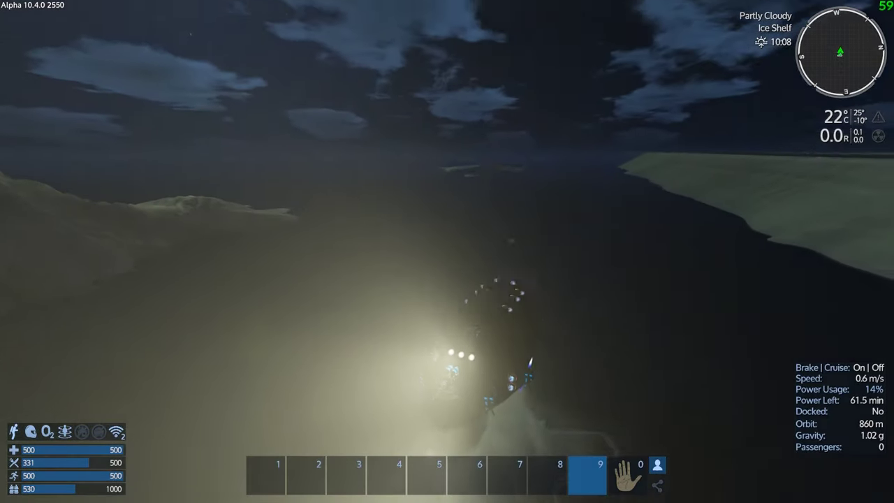
pyautogui.press('space')
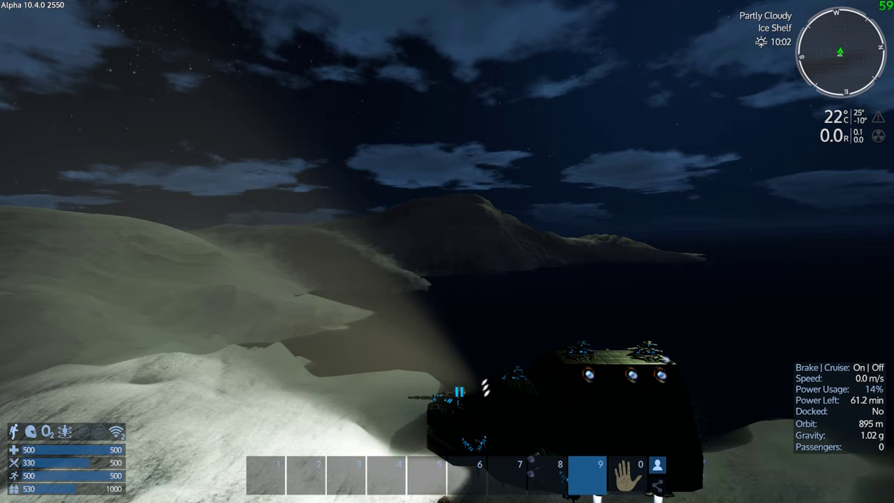
pyautogui.press('p')
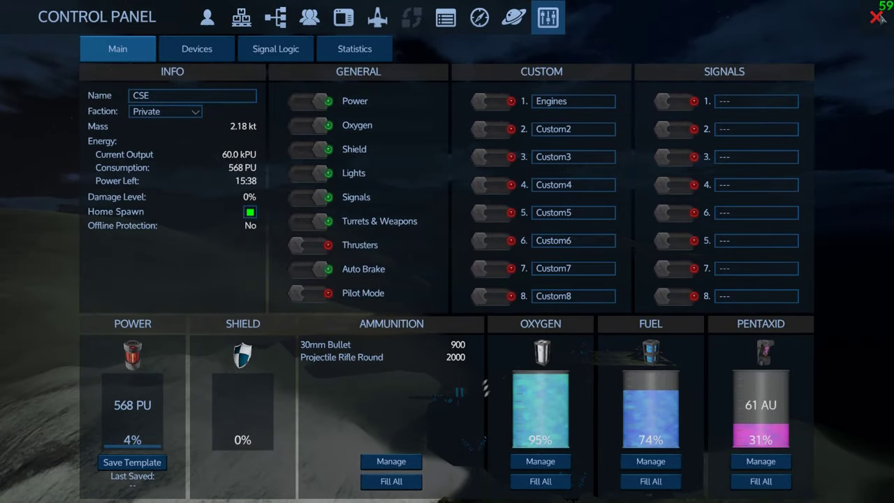
# - Close the Control Panel and leave the pilot seat to stand inside the CSE
pyautogui.click(877, 16)
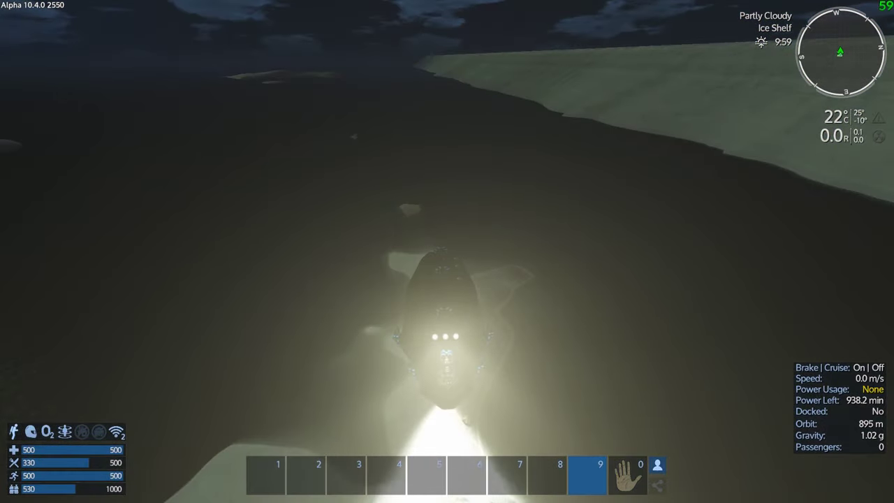
pyautogui.press('f')
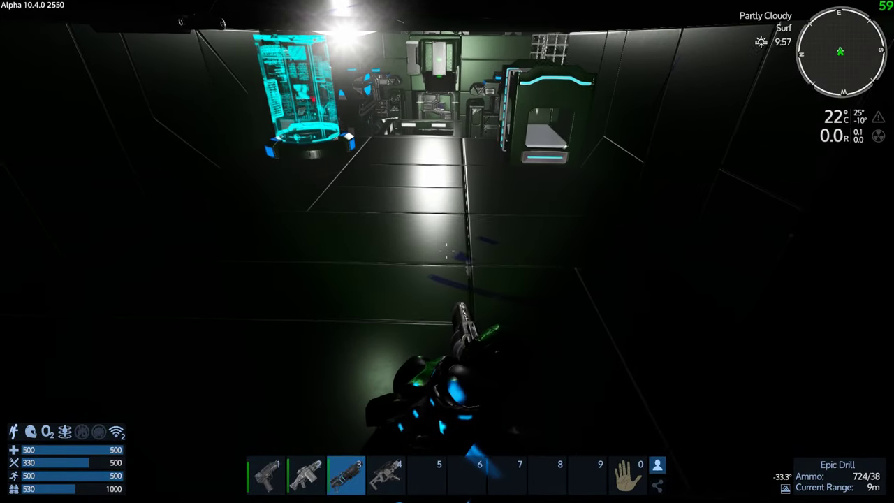
# - Open the inventory on its Logistics tab, beside the CSE's Mats container
pyautogui.press('i')
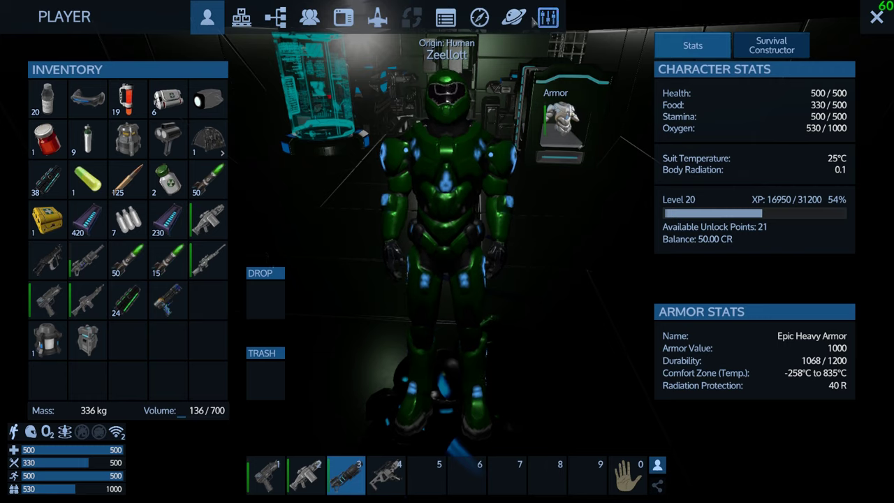
pyautogui.click(241, 17)
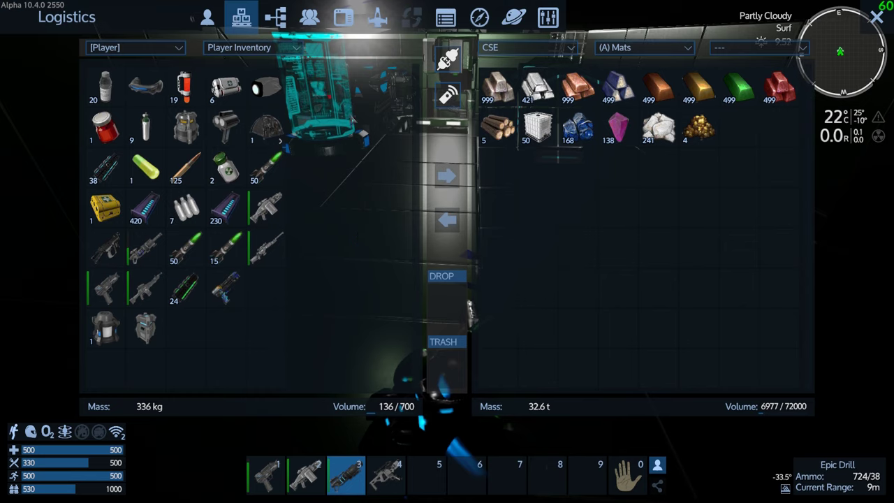
# - Pull the Water Generators and all 74 promethium fuel packs from Output onto the hotbar
pyautogui.click(682, 47)
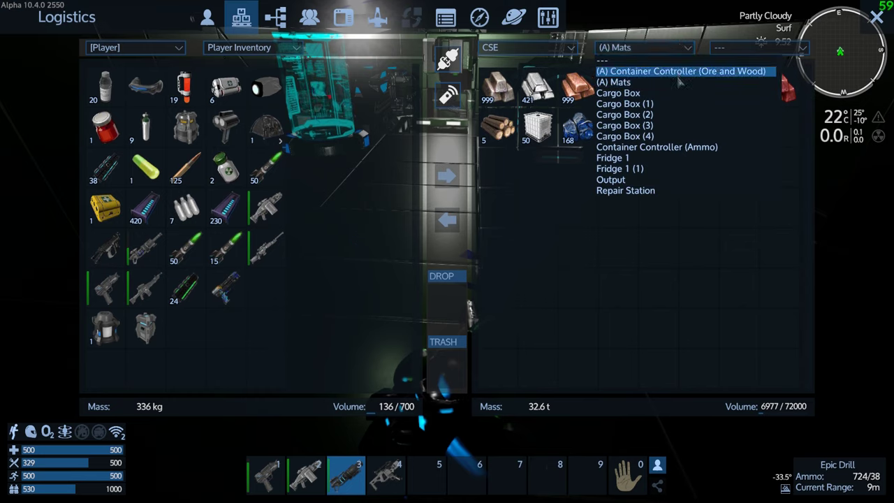
pyautogui.click(637, 180)
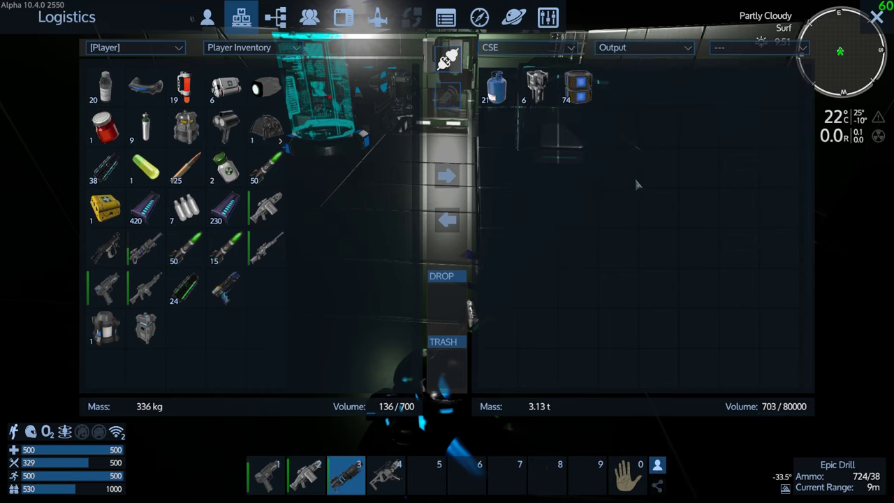
pyautogui.moveTo(539, 85); pyautogui.dragTo(497, 473)
pyautogui.moveTo(428, 478); pyautogui.dragTo(427, 475)
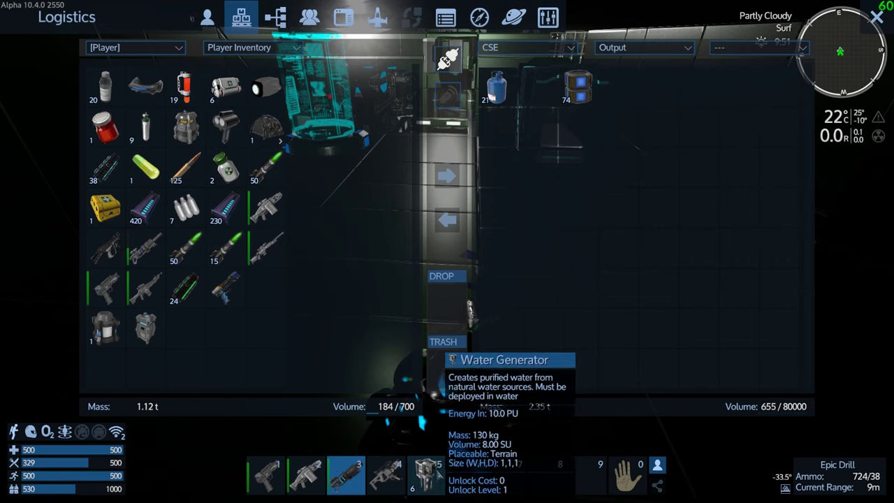
pyautogui.click(447, 60)
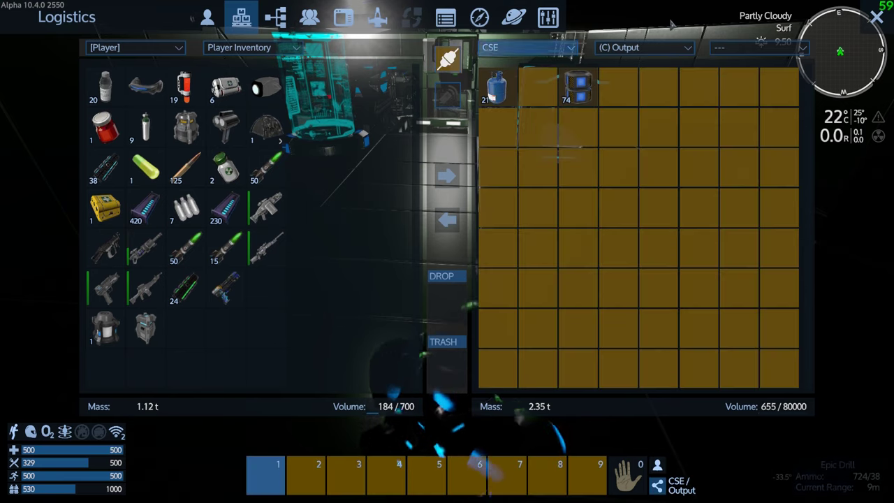
pyautogui.moveTo(578, 86); pyautogui.dragTo(583, 101)
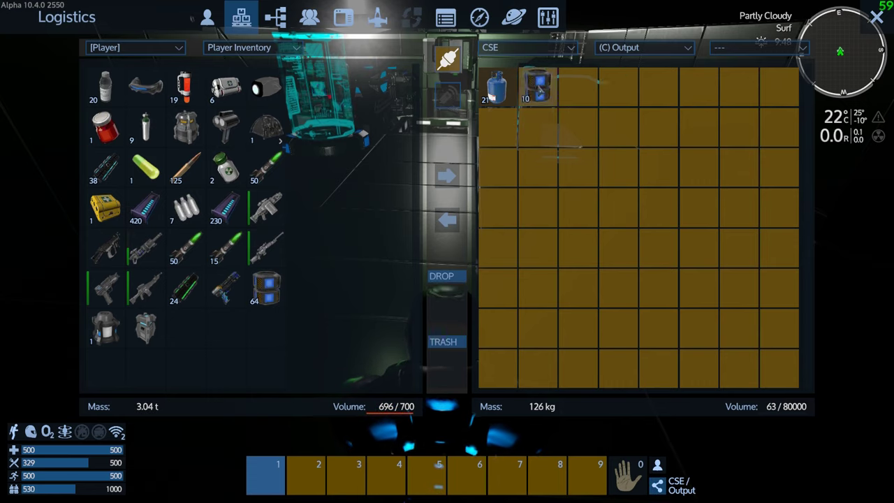
pyautogui.moveTo(540, 87); pyautogui.dragTo(539, 89)
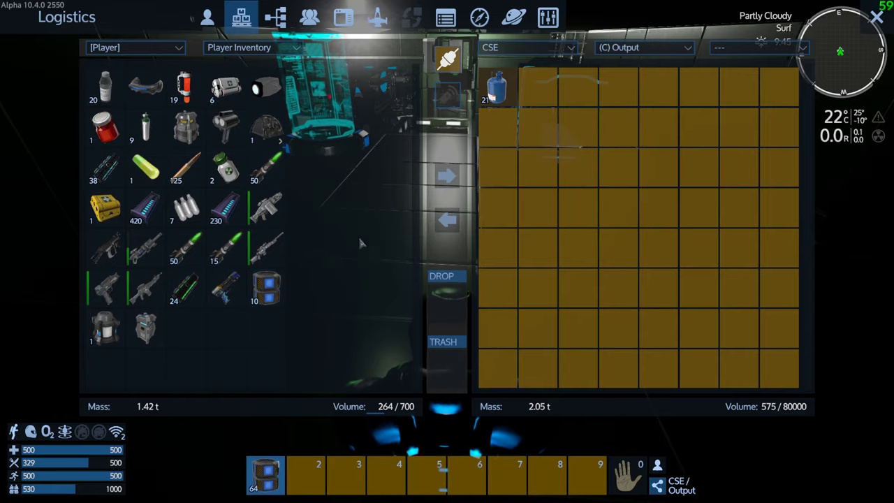
# - Close logistics, cross the base and drop down the shaft onto the ice
pyautogui.press('Escape')
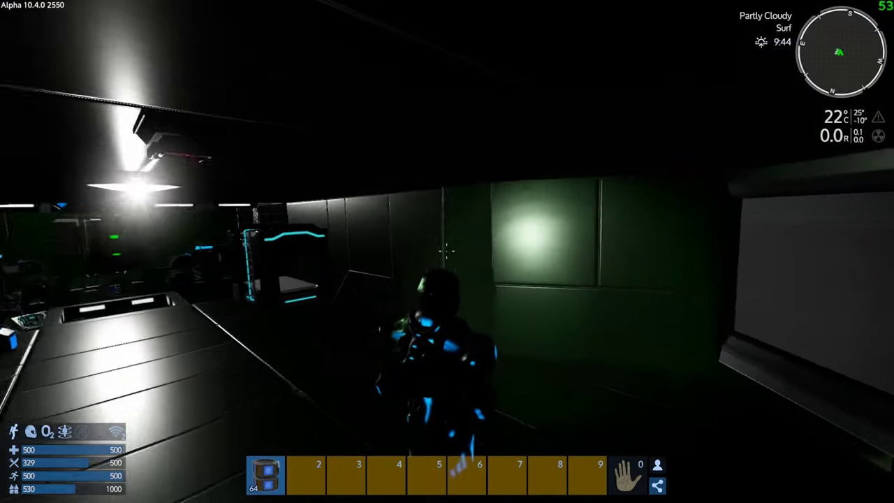
pyautogui.press('w')
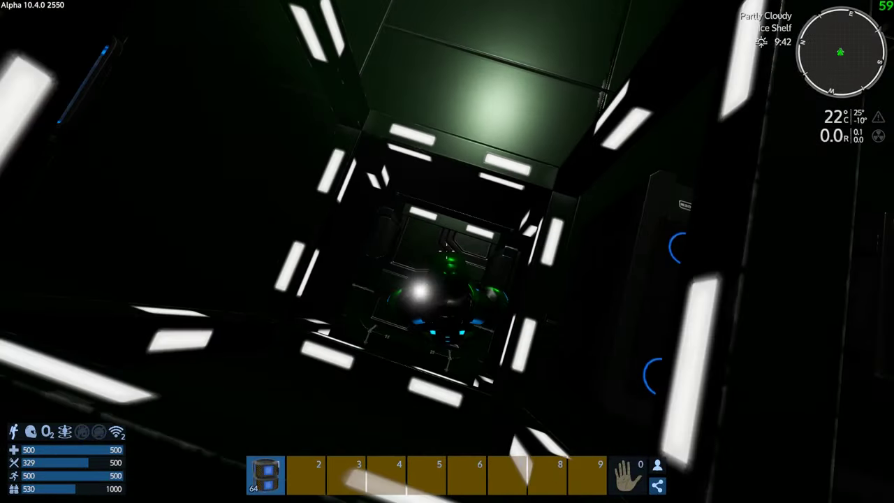
pyautogui.press('w')
pyautogui.press('v')
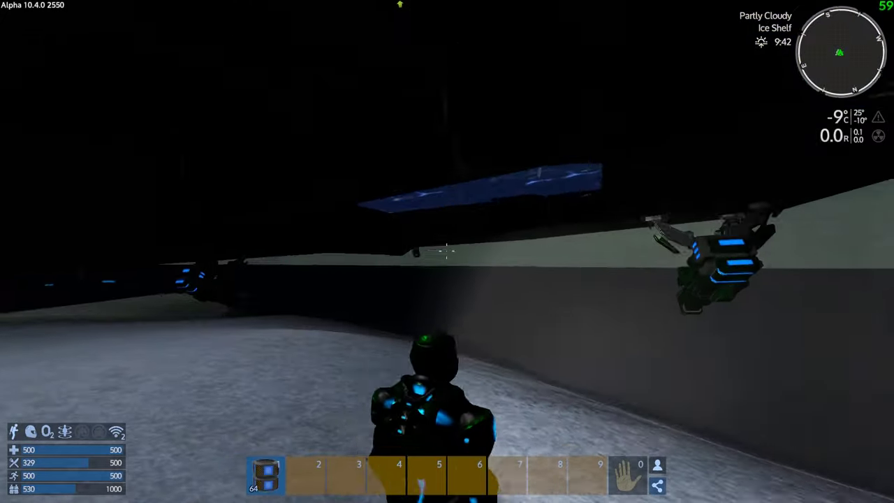
# - Walk out from under the base across the ice toward the shore
pyautogui.press('w')
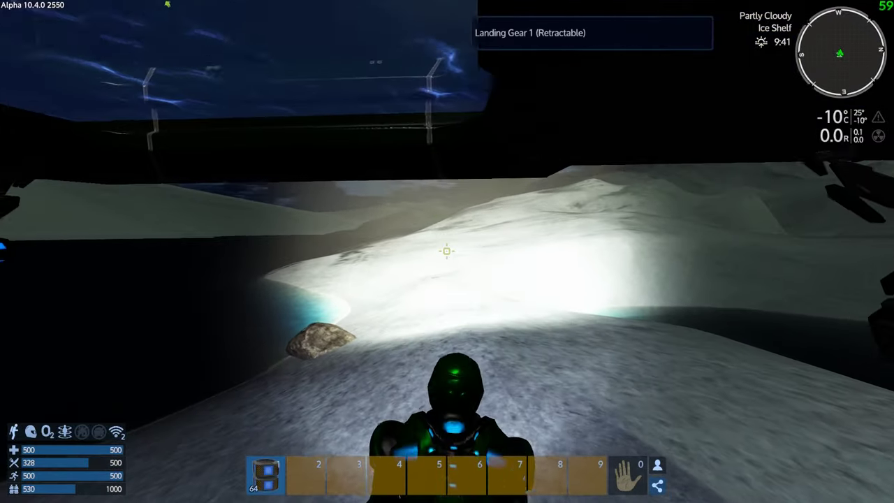
pyautogui.press('w')
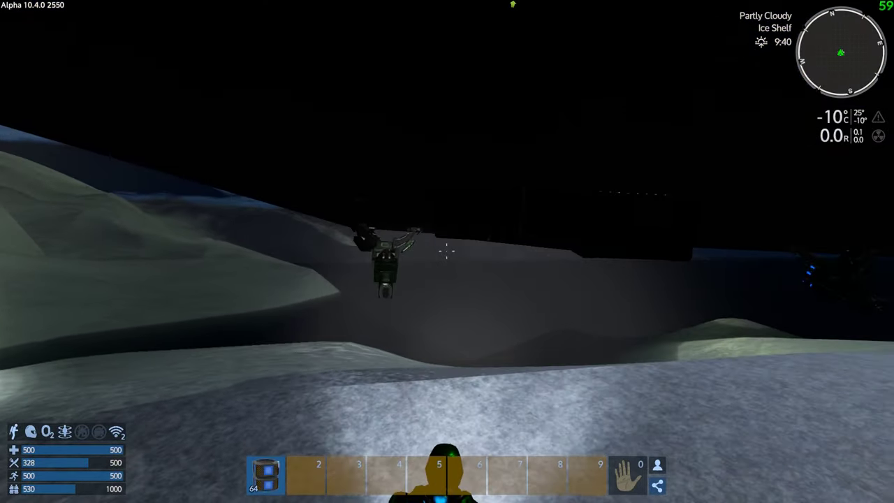
pyautogui.press('v')
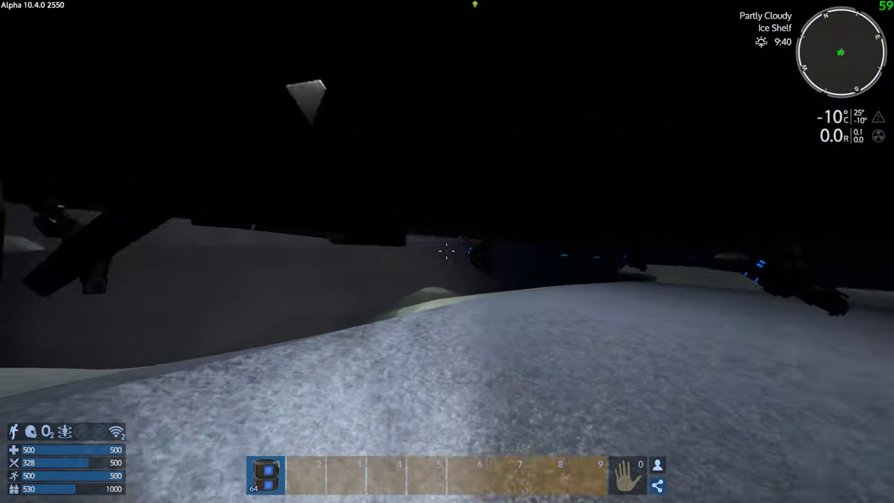
pyautogui.press('w')
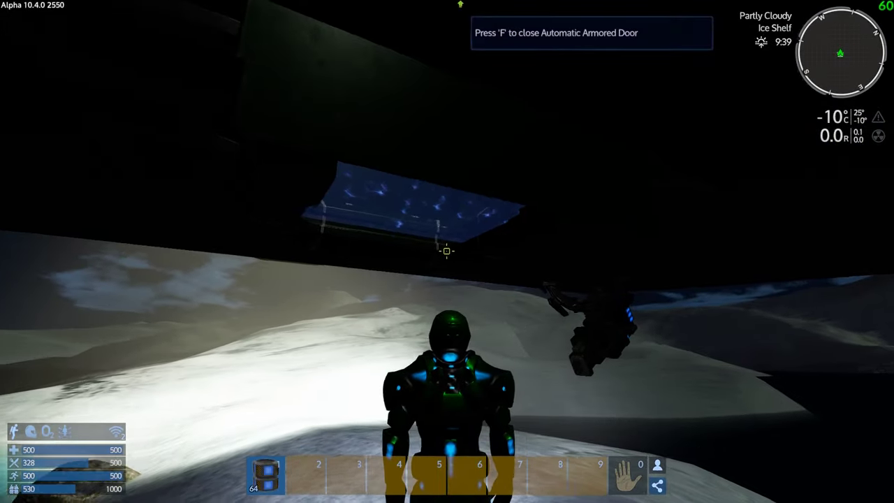
pyautogui.press('w')
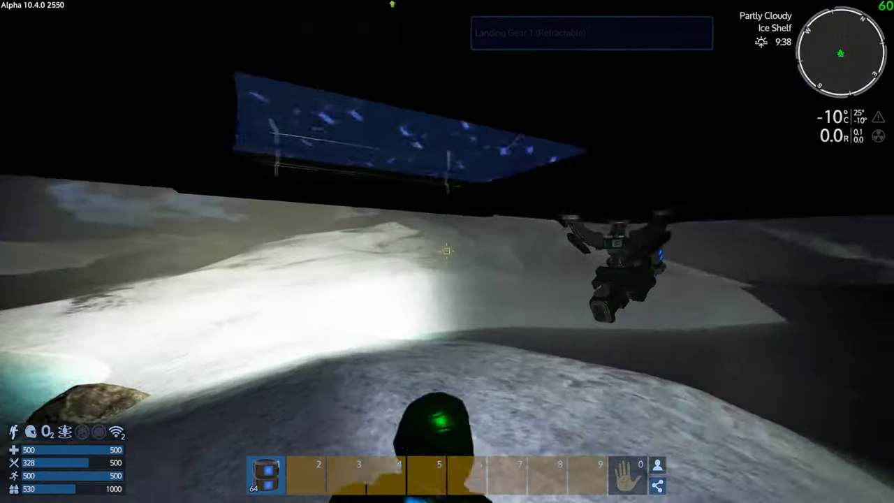
pyautogui.press('w')
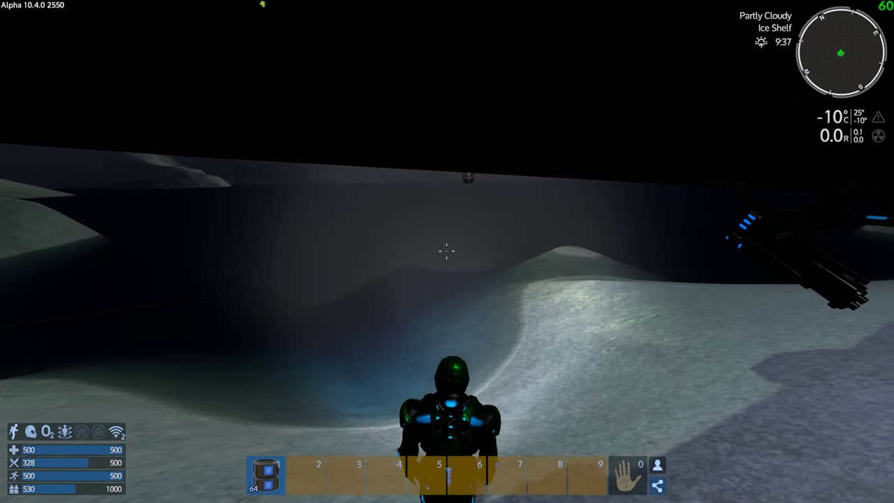
pyautogui.press('w')
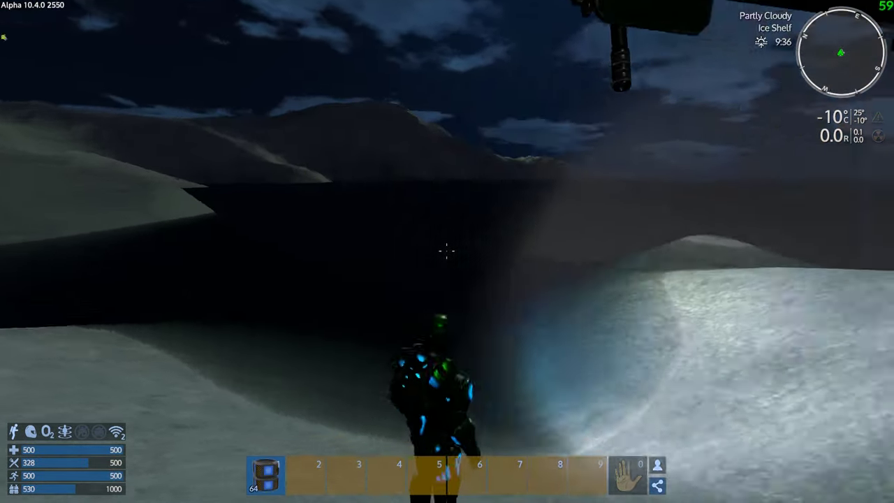
pyautogui.press('l')
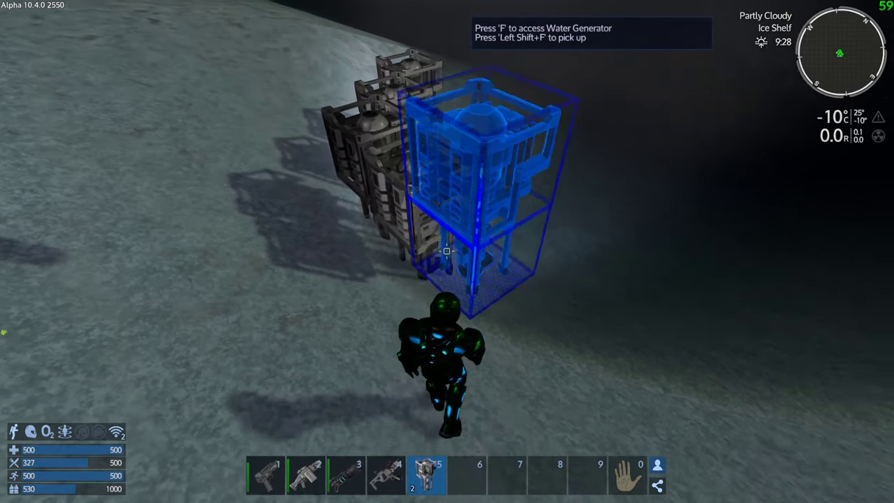
# - Place three more Water Generators to complete the six-unit row, then open the last one
pyautogui.click(446, 250)
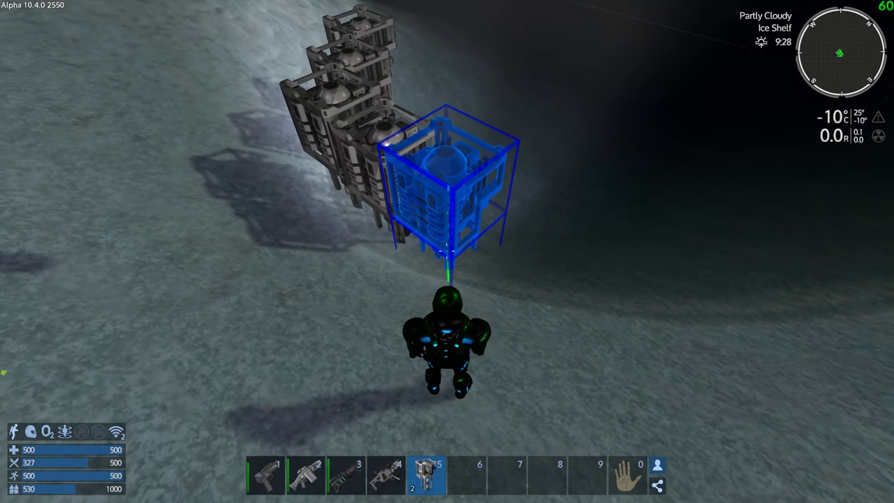
pyautogui.click(447, 250)
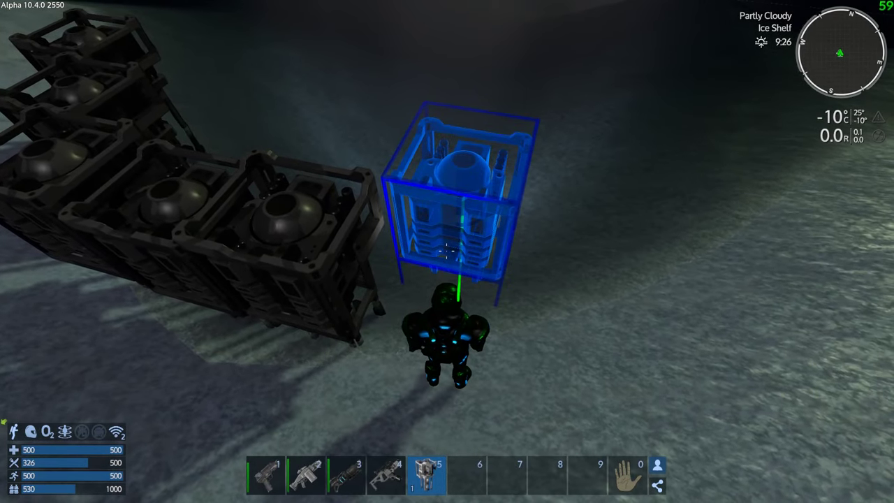
pyautogui.click(446, 250)
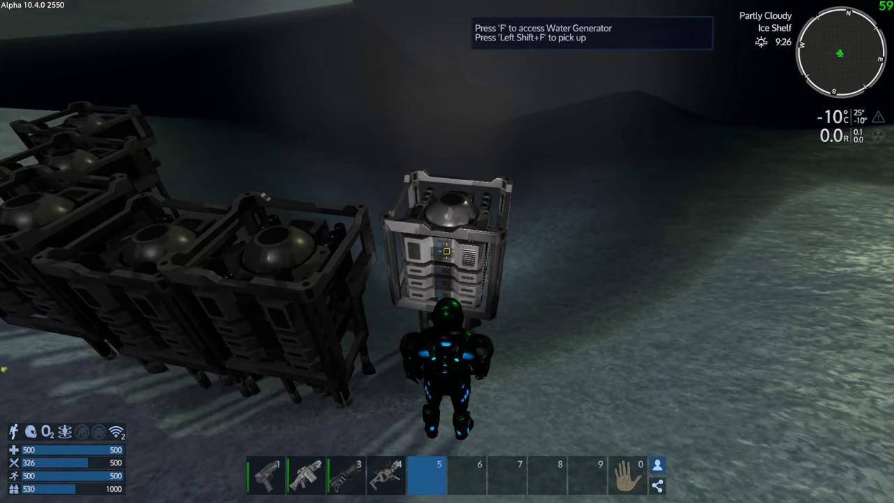
pyautogui.press('f')
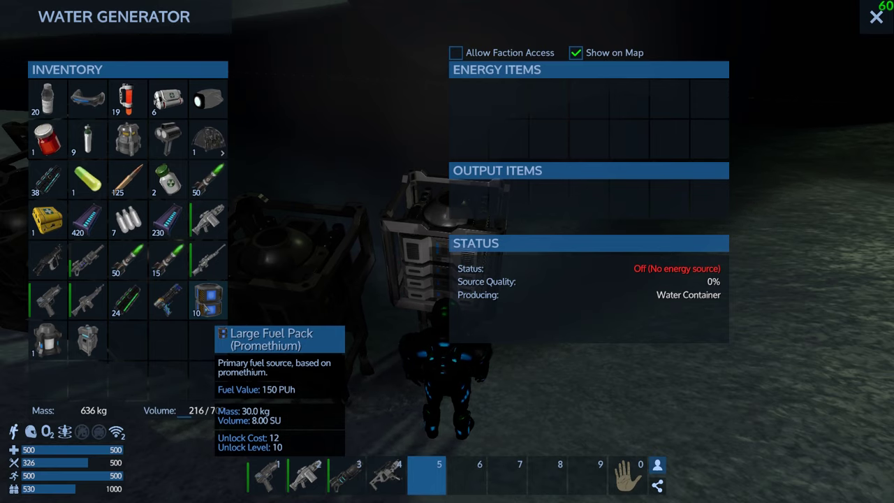
# - Load the open water generator's Energy Items with promethium fuel packs
pyautogui.moveTo(204, 311); pyautogui.dragTo(205, 309)
pyautogui.click(176, 334)
pyautogui.keyDown('shift'); pyautogui.click(210, 300); pyautogui.keyUp('shift')
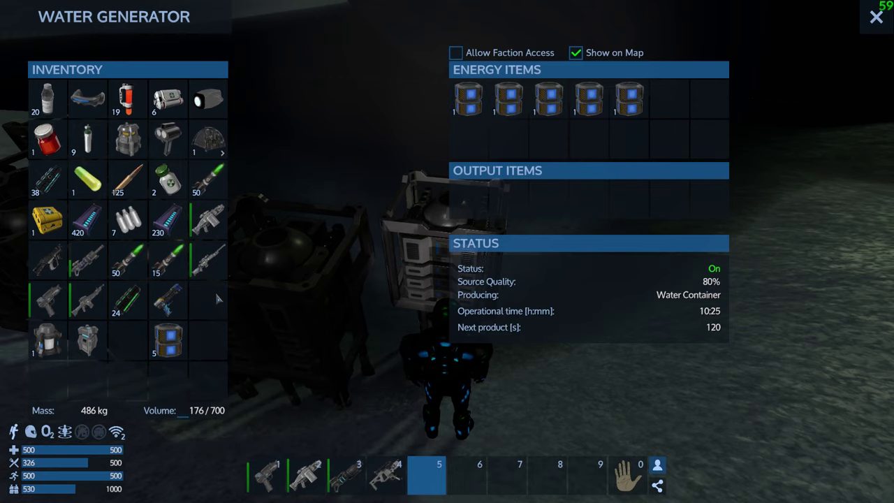
pyautogui.click(876, 16)
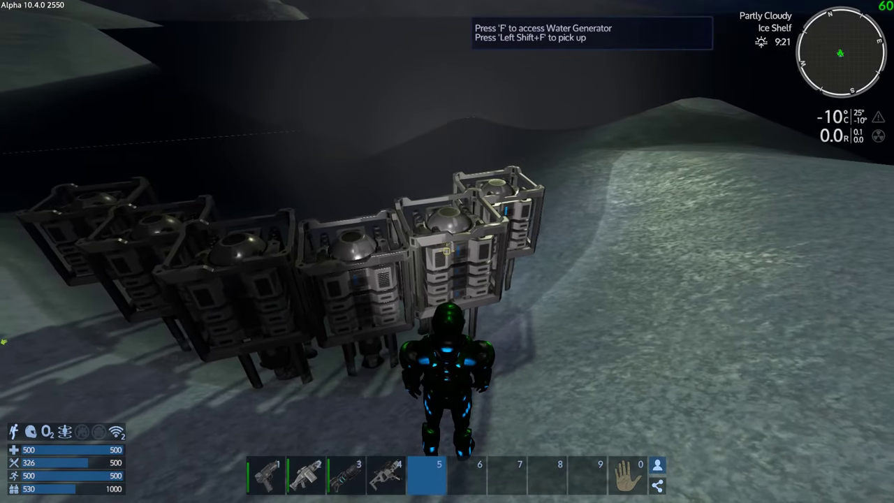
# - Fuel the next water generator with five packs from the hotbar's 64-pack stack
pyautogui.press('f')
pyautogui.keyDown('shift'); pyautogui.click(168, 340); pyautogui.keyUp('shift')
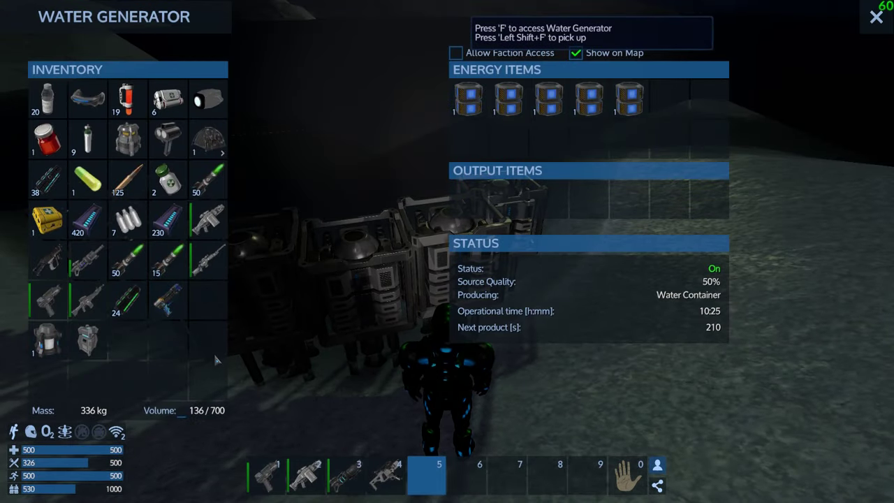
pyautogui.click(656, 486)
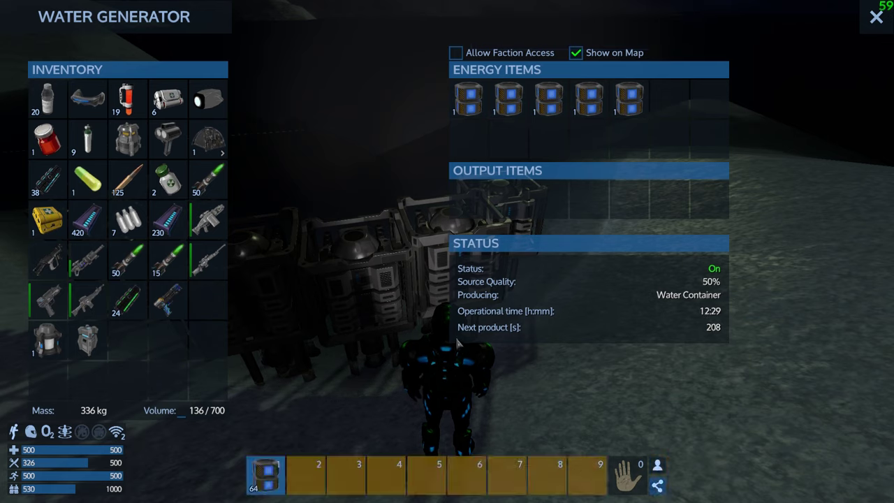
pyautogui.moveTo(265, 475); pyautogui.dragTo(168, 374)
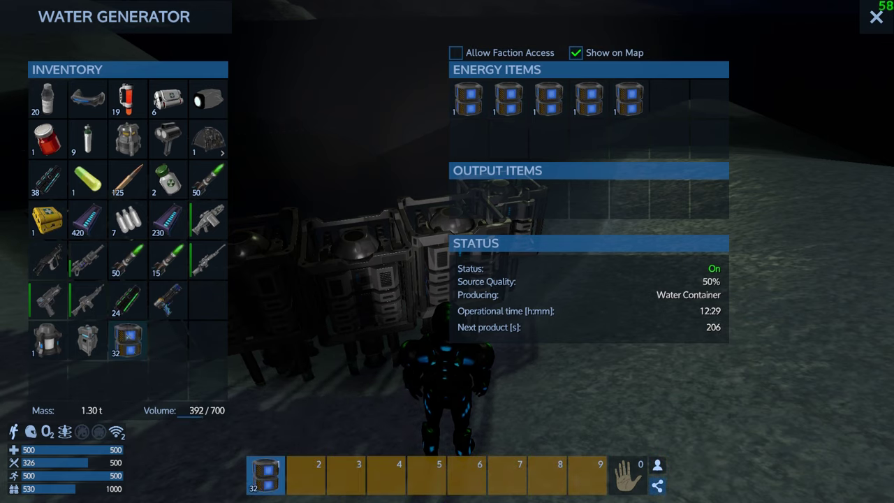
pyautogui.moveTo(128, 340)
pyautogui.mouseDown()
pyautogui.moveTo(133, 354)
pyautogui.moveTo(206, 342)
pyautogui.mouseUp()
pyautogui.click(162, 347)
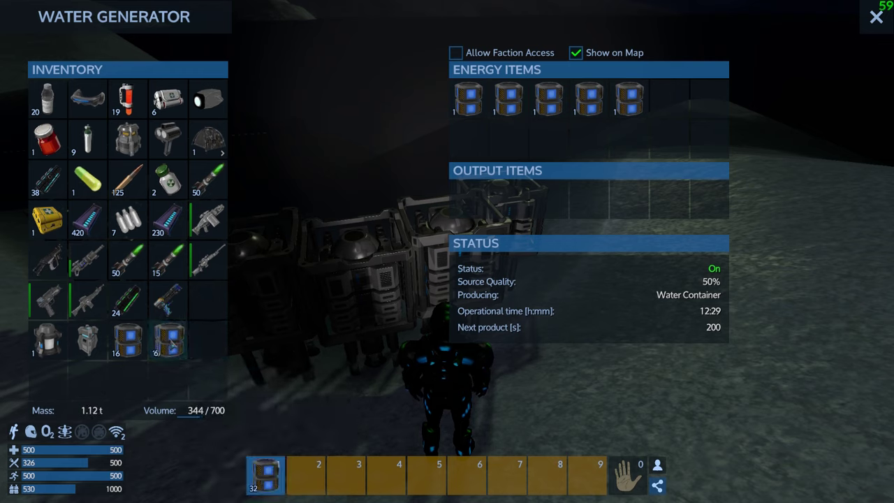
pyautogui.click(877, 18)
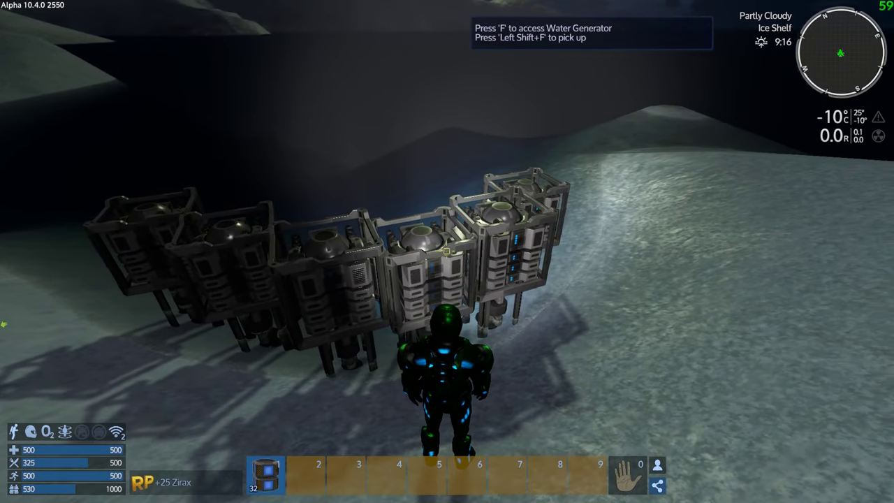
# - Put five Large Fuel Packs into the third water generator
pyautogui.press('f')
pyautogui.keyDown('shift'); pyautogui.click(222, 352); pyautogui.keyUp('shift')
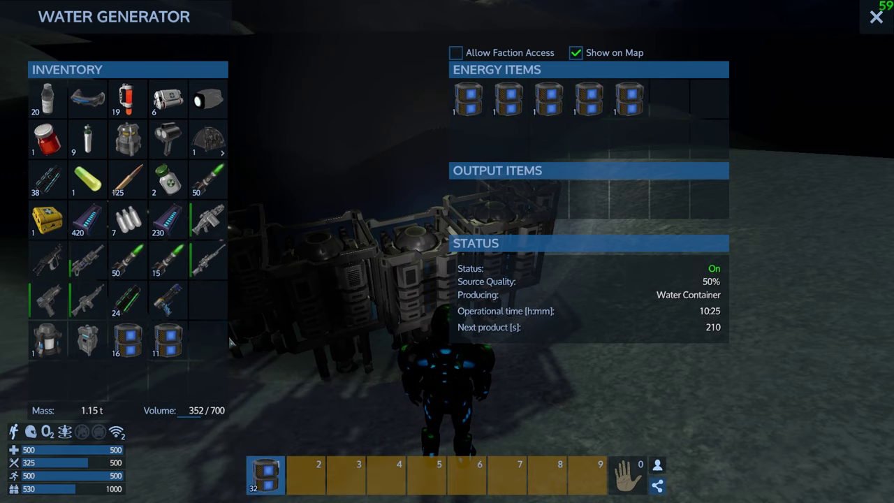
pyautogui.moveTo(176, 343); pyautogui.dragTo(141, 343)
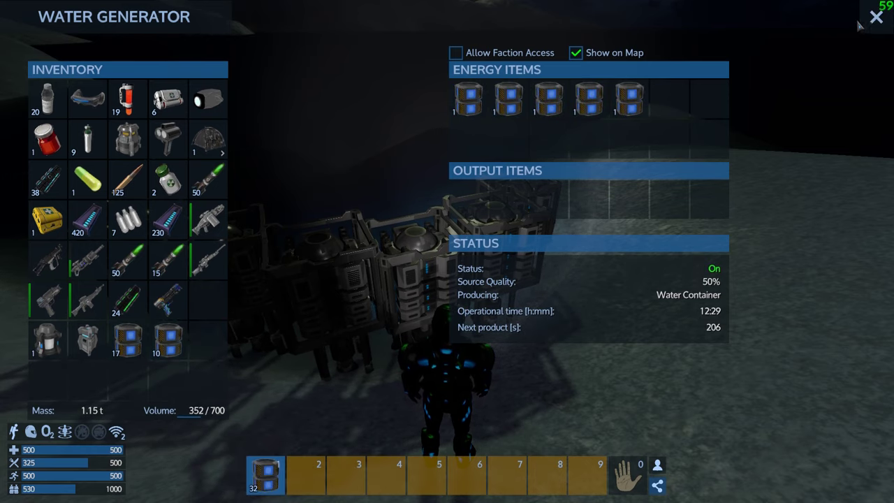
pyautogui.press('Escape')
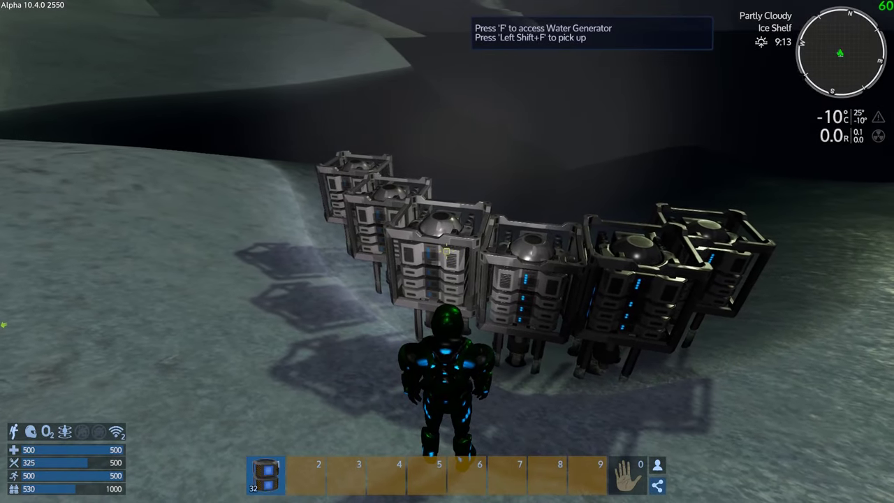
# - Split off five fuel packs and fuel the unpowered fourth generator
pyautogui.press('f')
pyautogui.moveTo(169, 341); pyautogui.dragTo(206, 348)
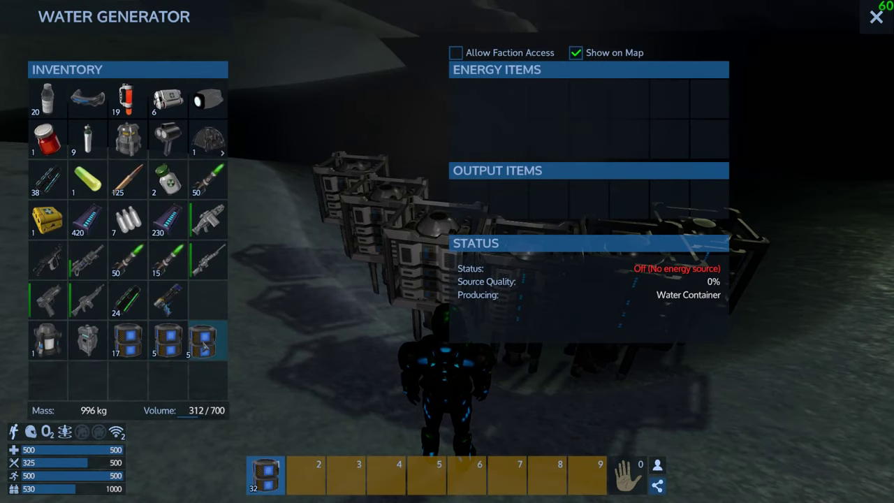
pyautogui.keyDown('shift'); pyautogui.click(204, 347); pyautogui.keyUp('shift')
pyautogui.click(875, 19)
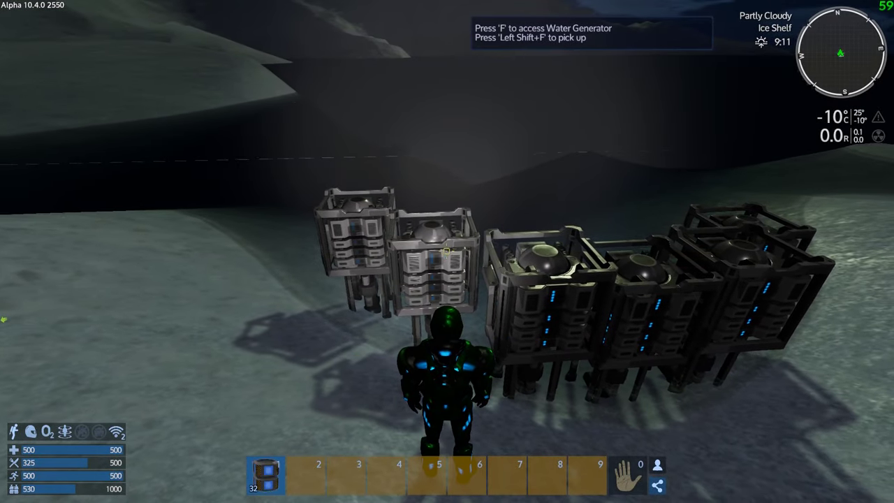
# - Fuel the last generator with five packs and confirm another generator is running
pyautogui.press('f')
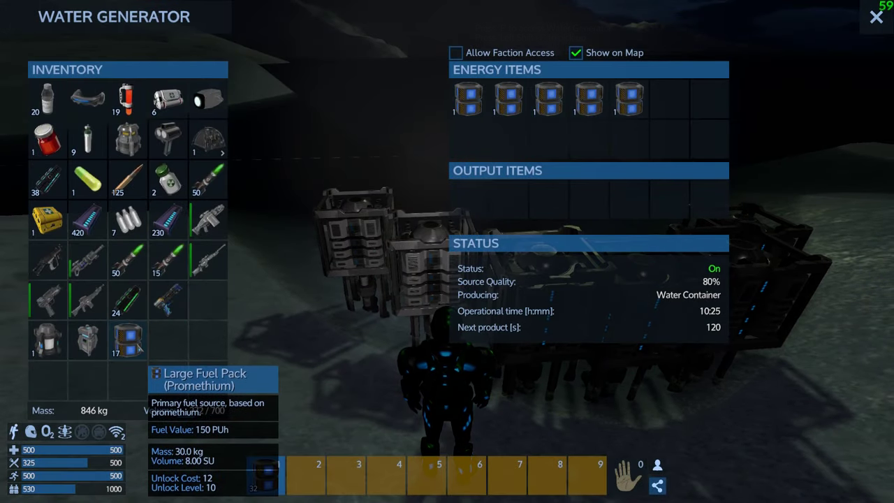
pyautogui.moveTo(133, 342); pyautogui.dragTo(167, 341)
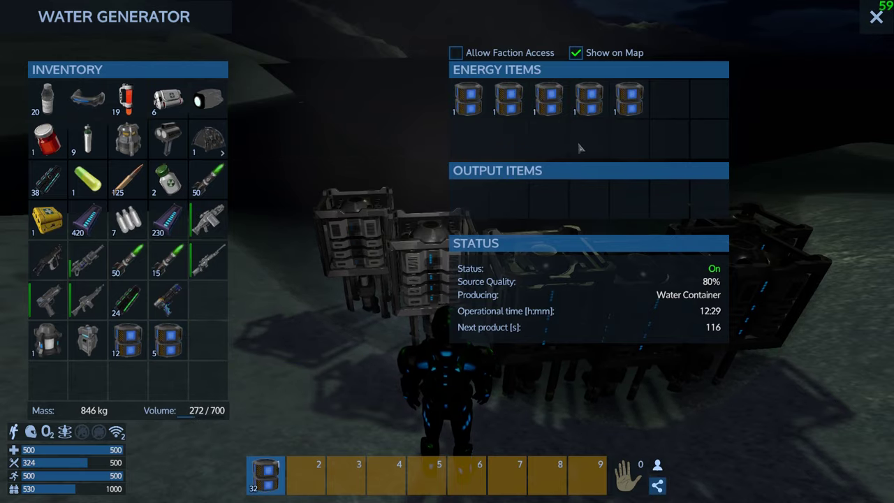
pyautogui.click(874, 19)
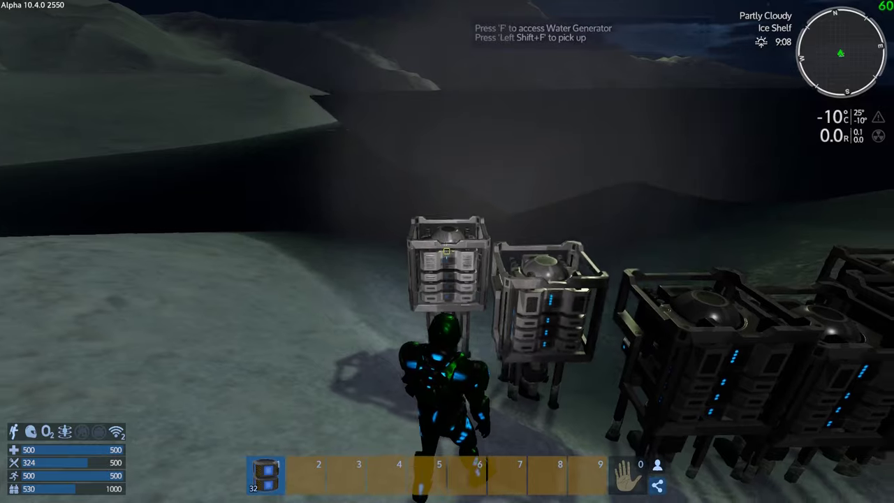
pyautogui.press('f')
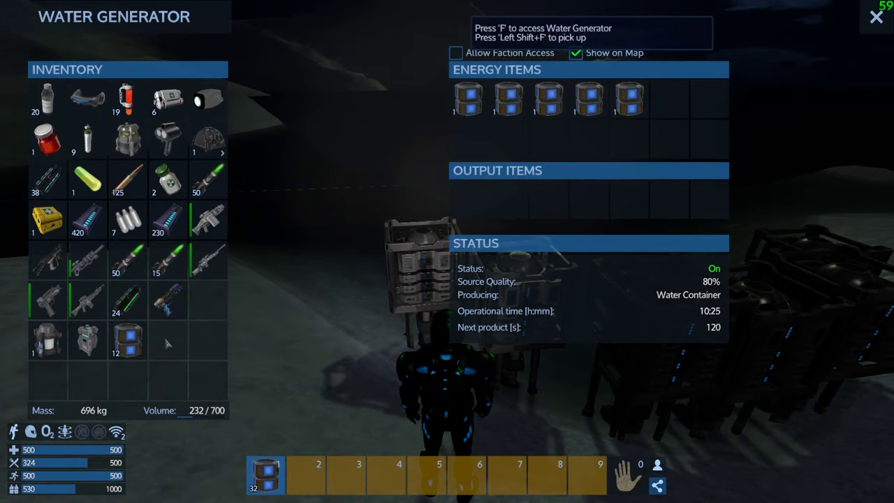
pyautogui.press('Escape')
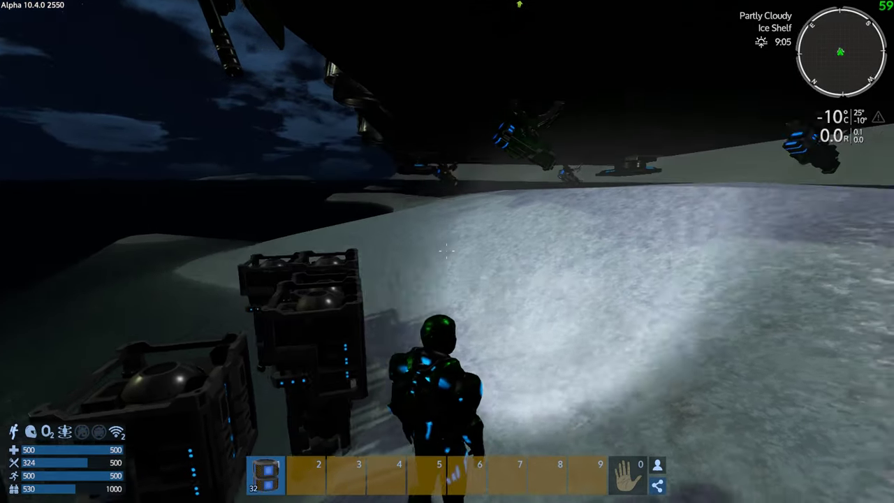
# - Walk past the fuelled generator row toward the parked ship's landing gear
pyautogui.press('w')
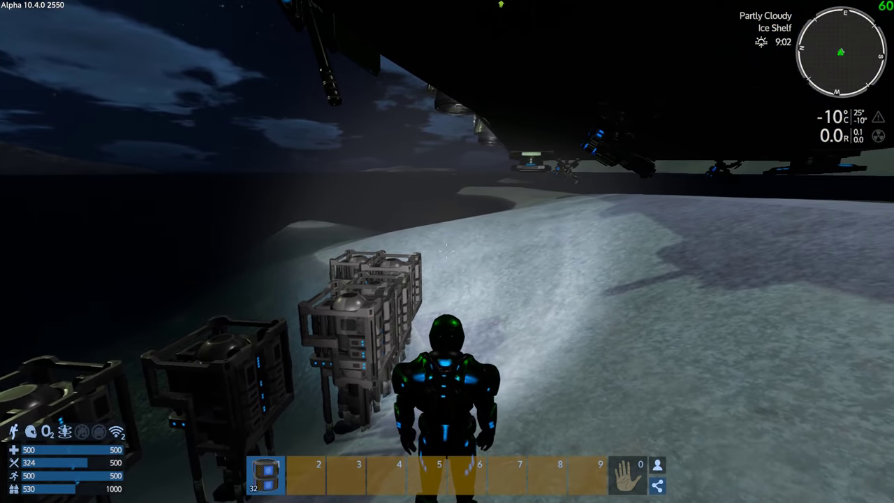
pyautogui.press('w')
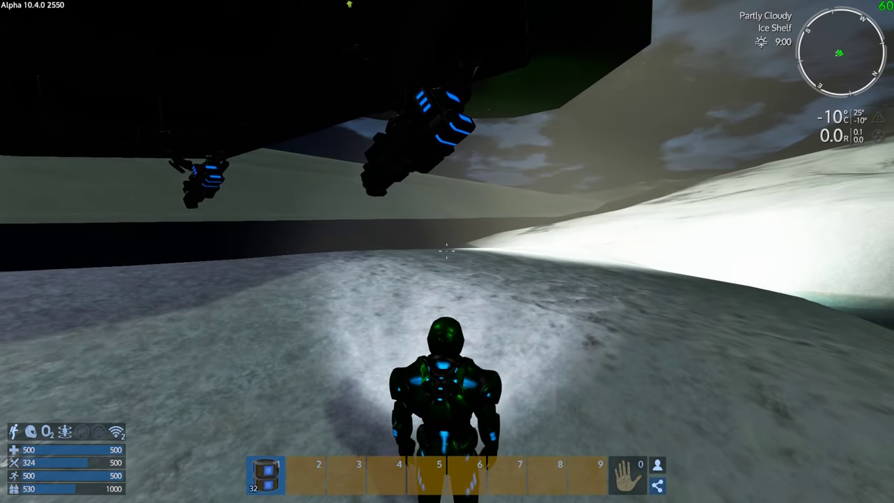
pyautogui.press('m')
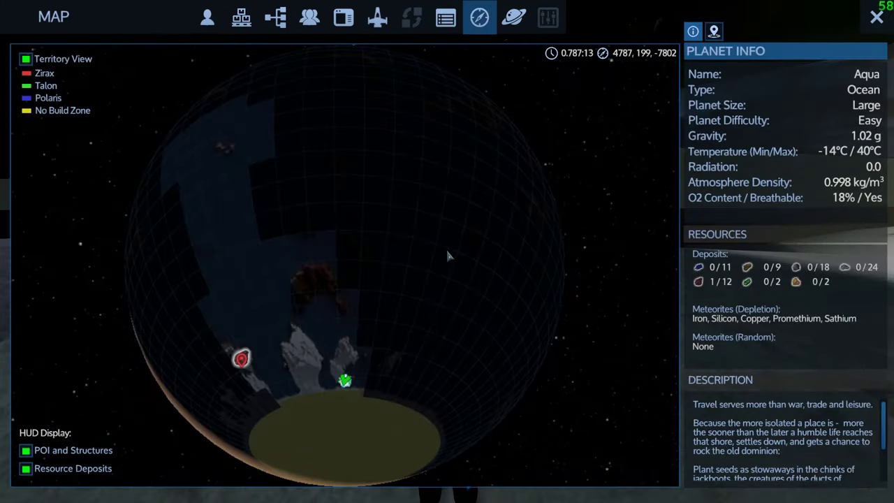
pyautogui.press('m')
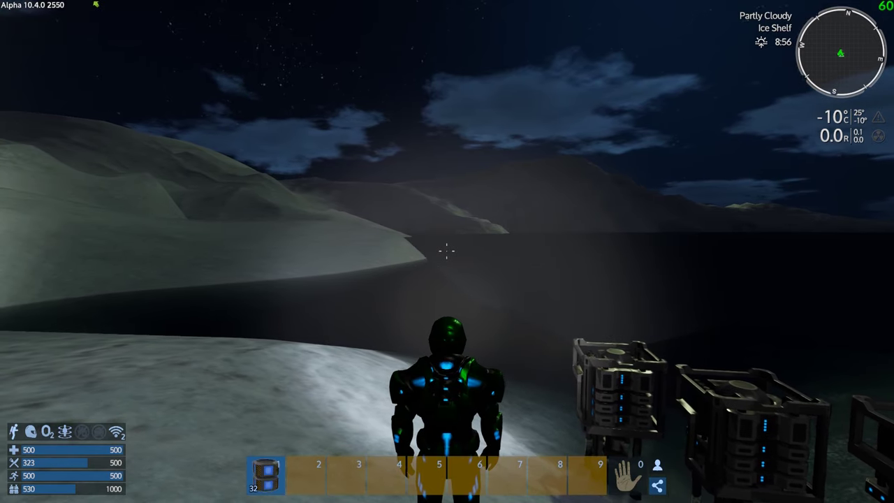
pyautogui.press('m')
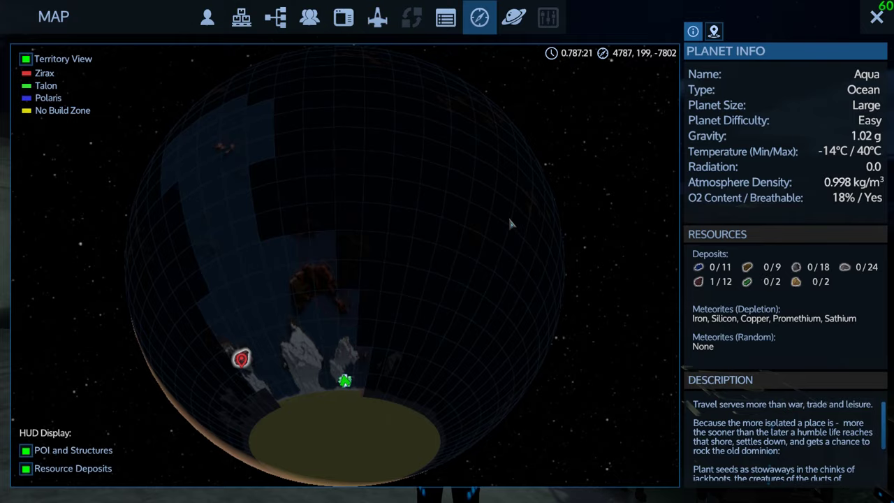
pyautogui.press('m')
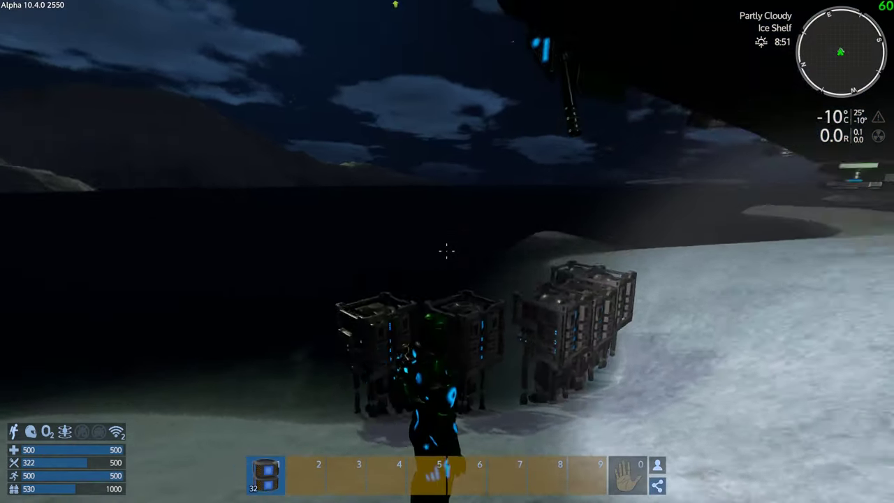
pyautogui.press('w')
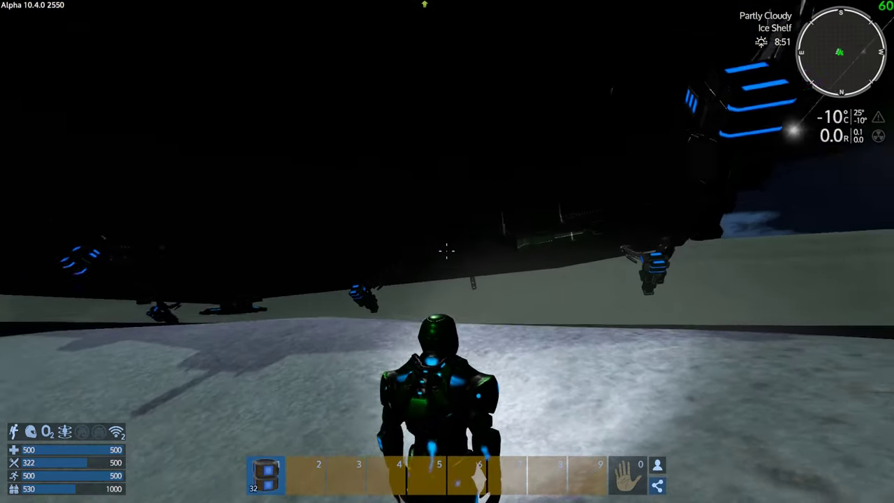
pyautogui.press('w')
pyautogui.press('v')
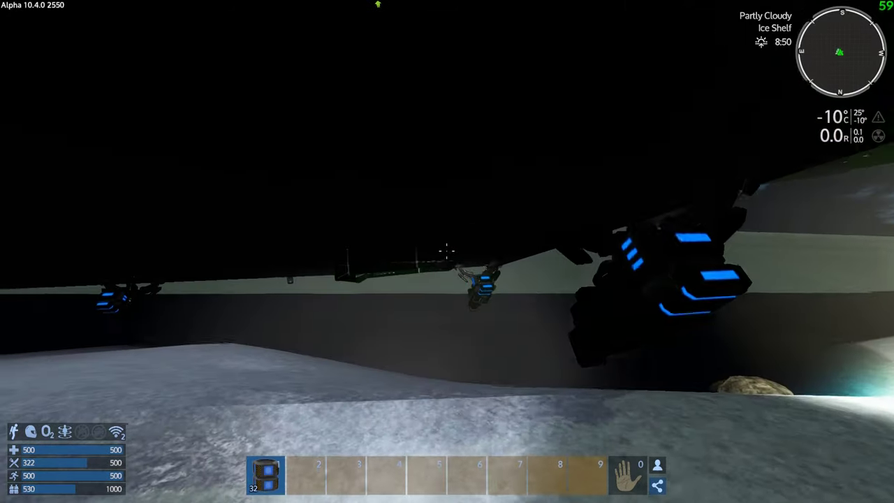
pyautogui.press('w')
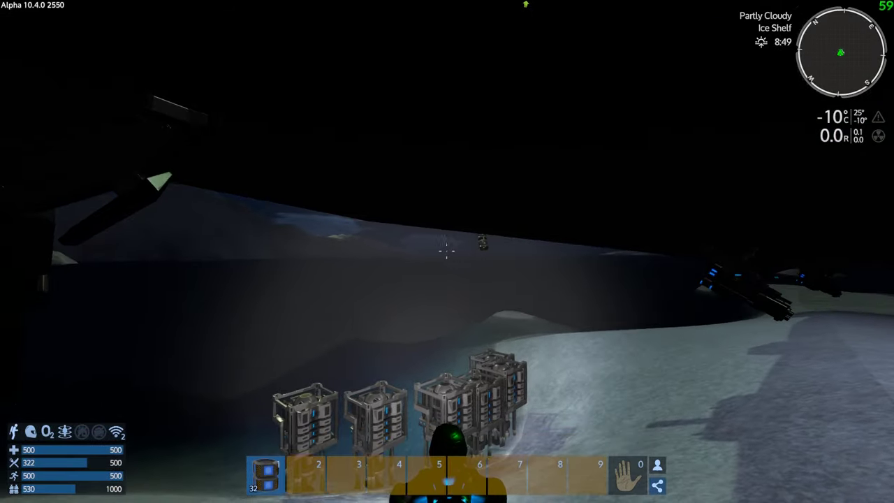
pyautogui.press('v')
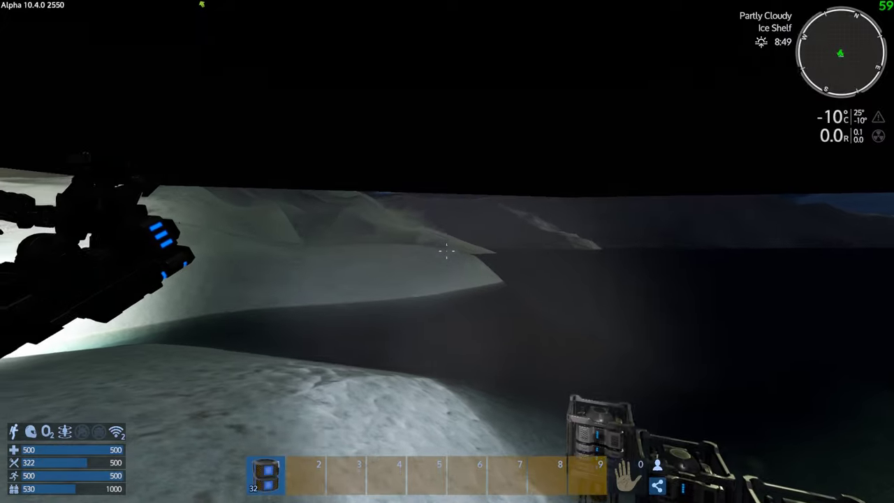
pyautogui.press('v')
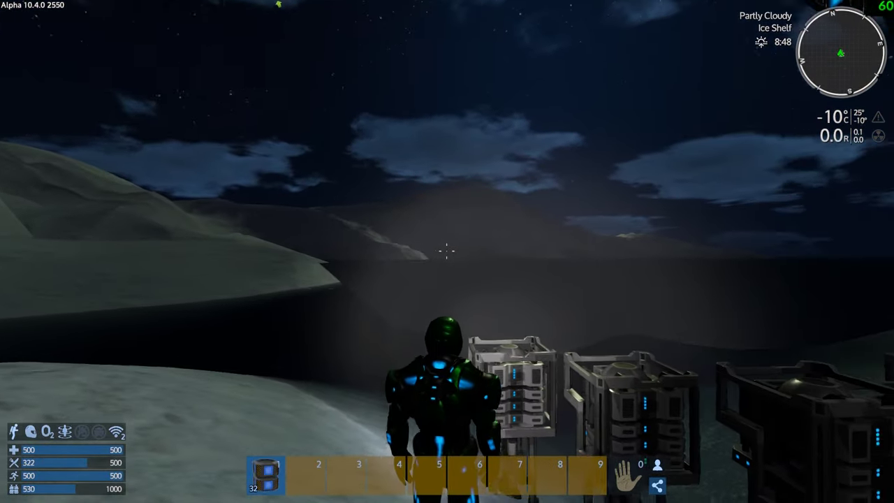